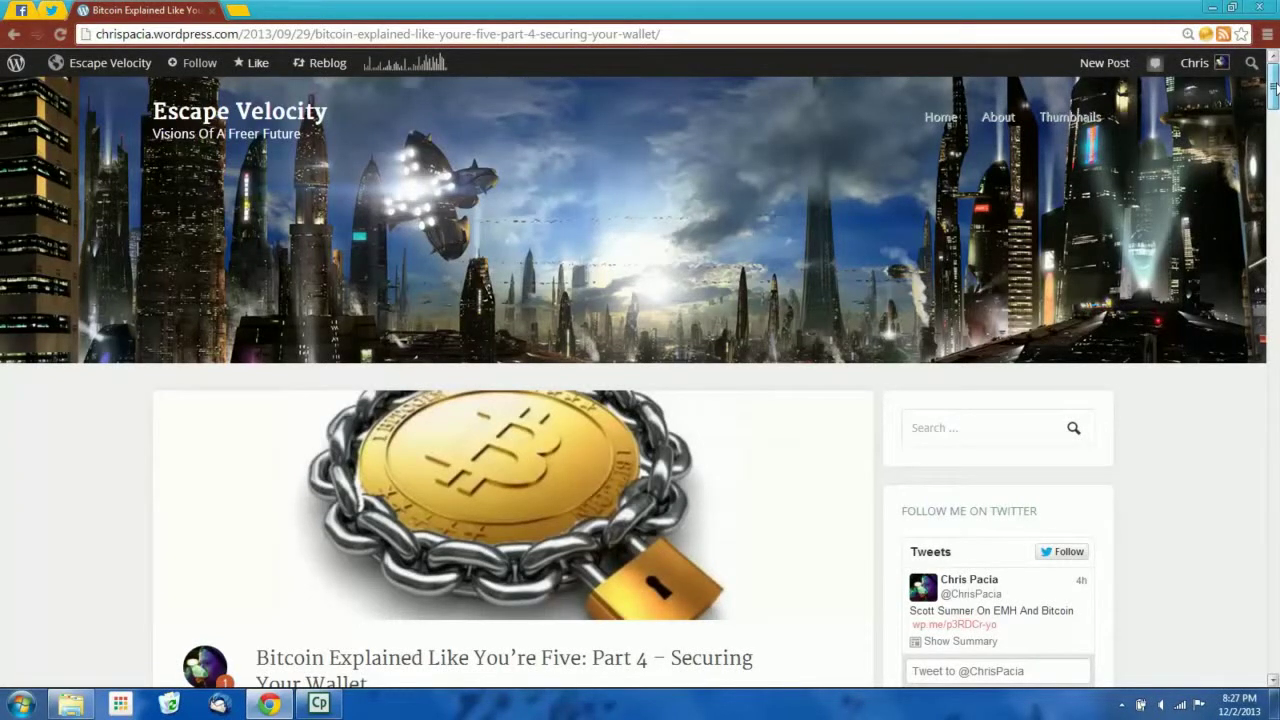
Scroll the Bitcoin wallet blog post down to its Cold Storage section
{"action": "left_click_drag", "start_coordinate": [1274, 90], "coordinate": [1274, 122]}
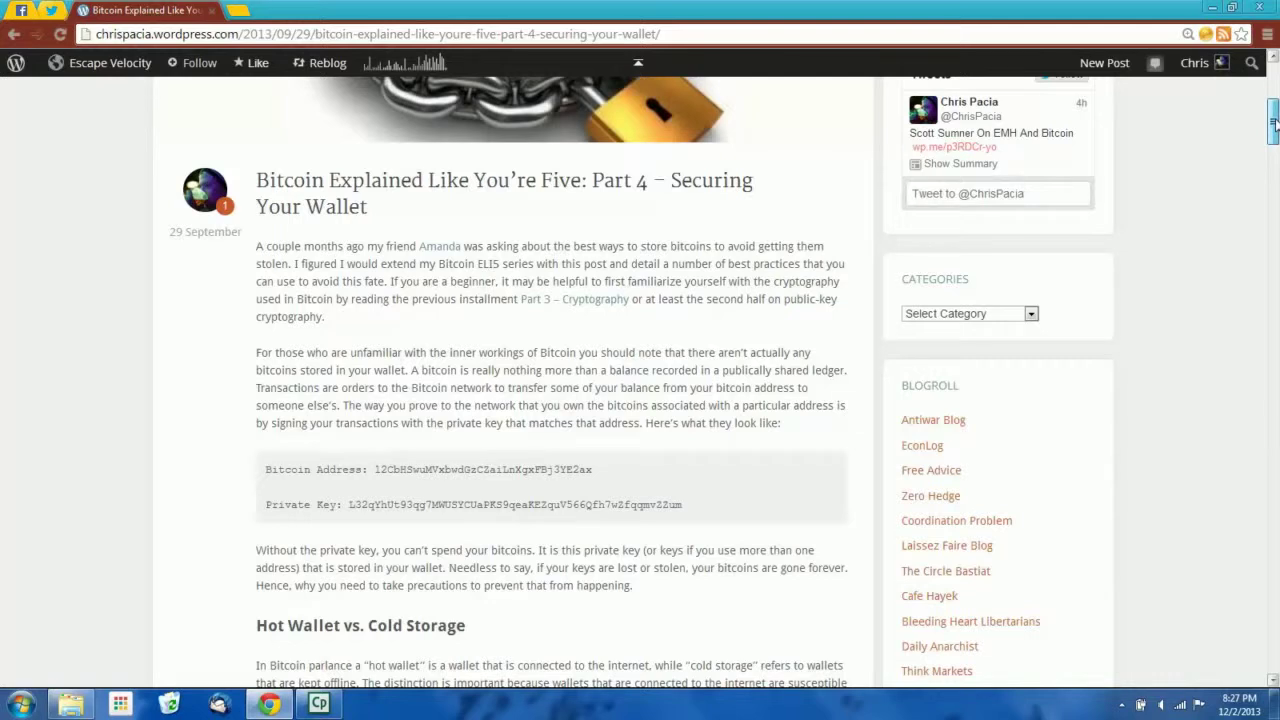
{"action": "left_click_drag", "start_coordinate": [1274, 122], "coordinate": [1256, 349]}
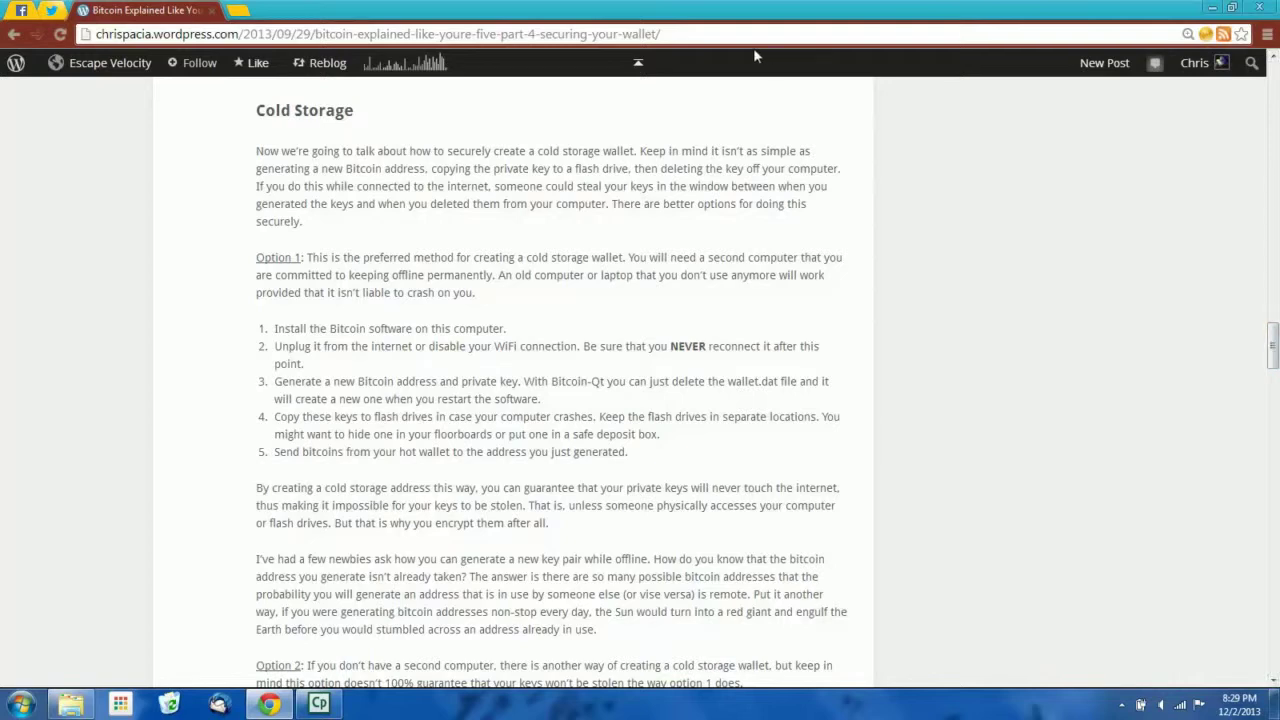
In a new tab, go to the Tails website at tails.boum.org via the 'tail' suggestion
{"action": "left_click", "coordinate": [239, 10]}
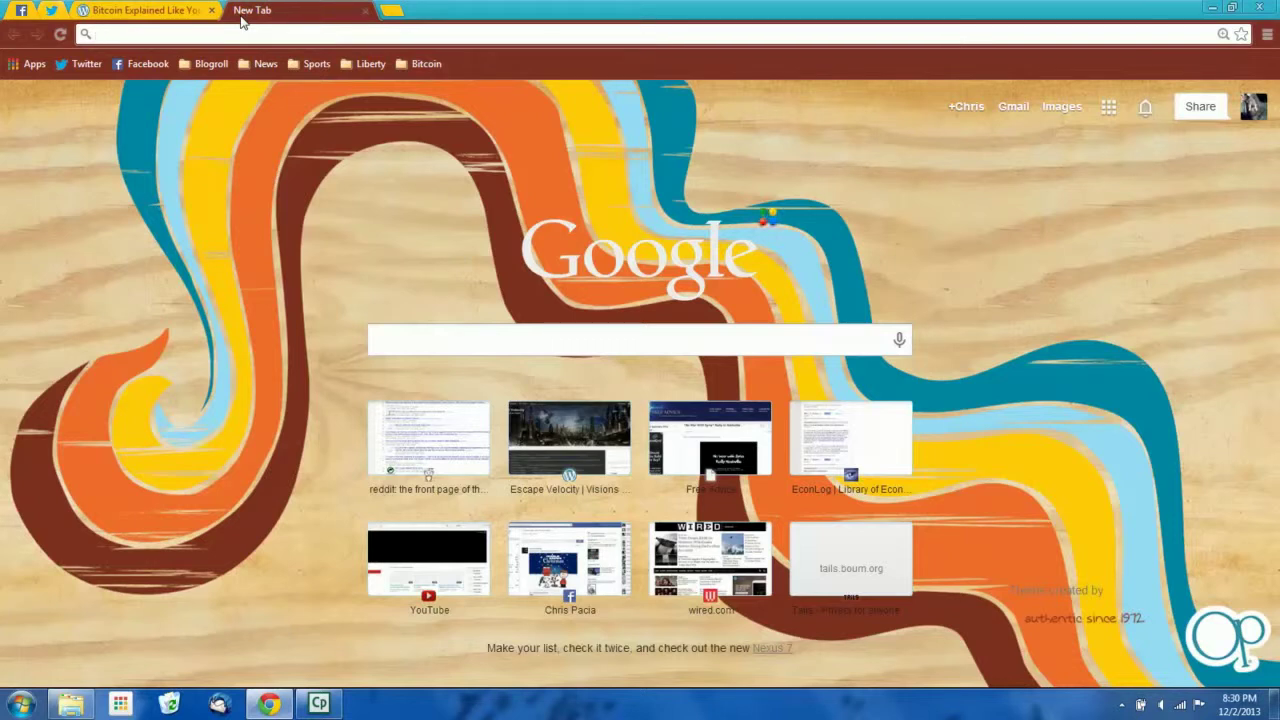
{"action": "type", "text": "tails.boum.org"}
{"action": "key", "text": "Return"}
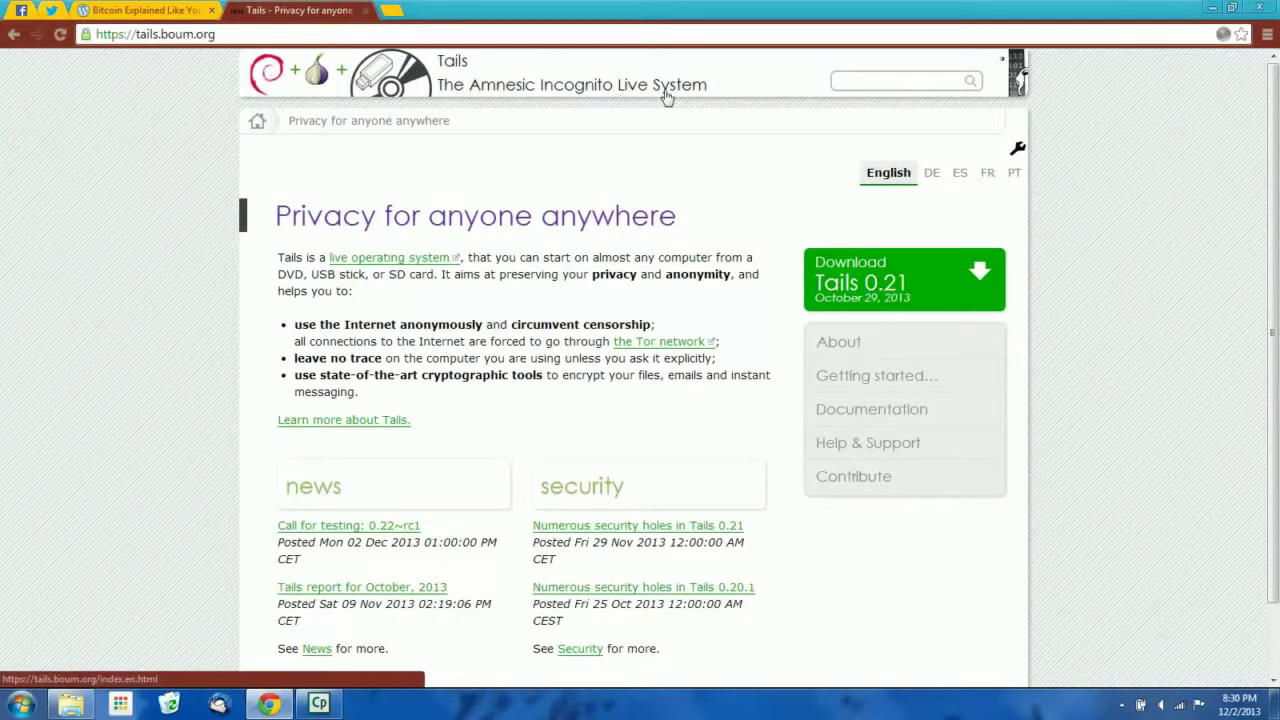
{"action": "left_click", "coordinate": [184, 38]}
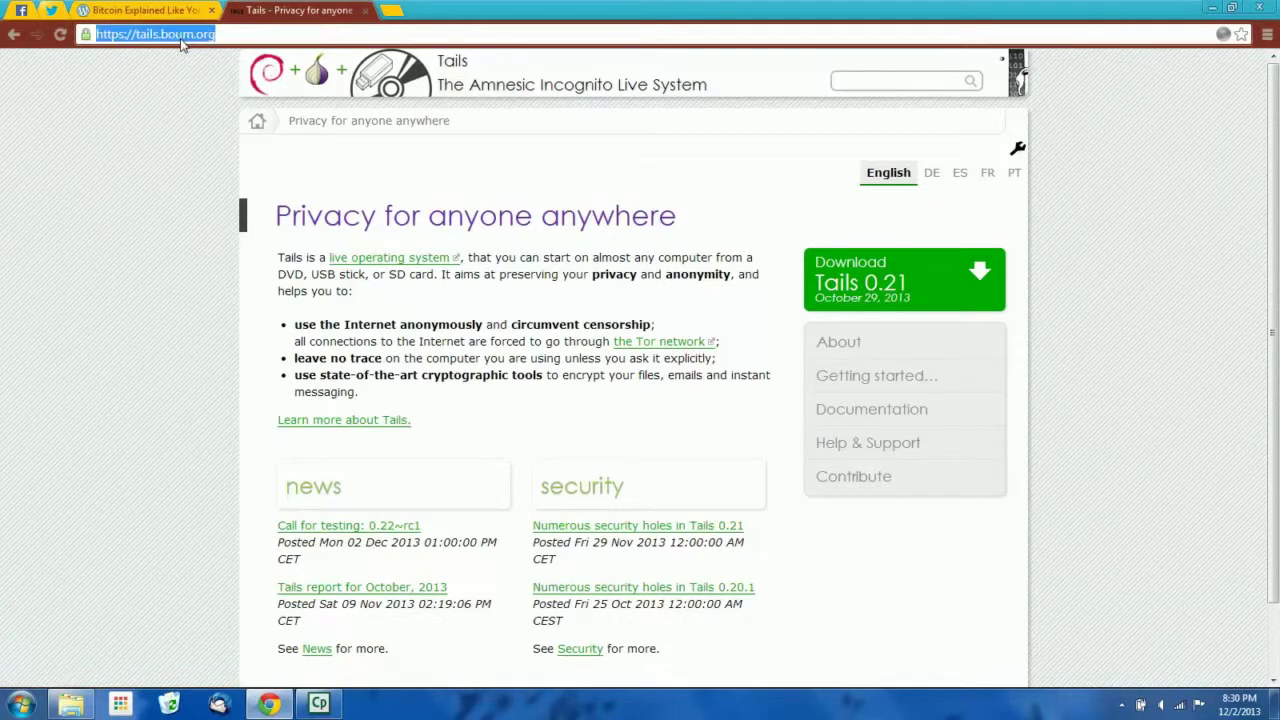
{"action": "left_click", "coordinate": [165, 172]}
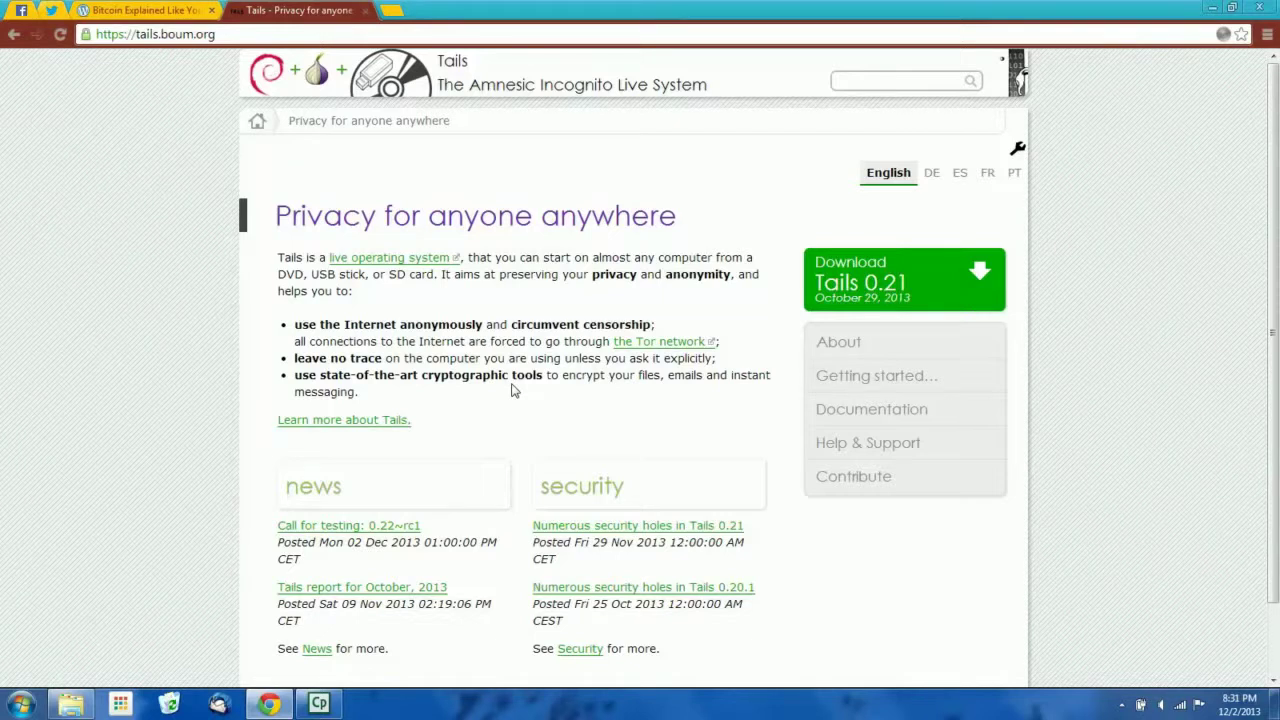
Open the Tails download page and start downloading the Tails 0.21 ISO image
{"action": "left_click", "coordinate": [880, 282]}
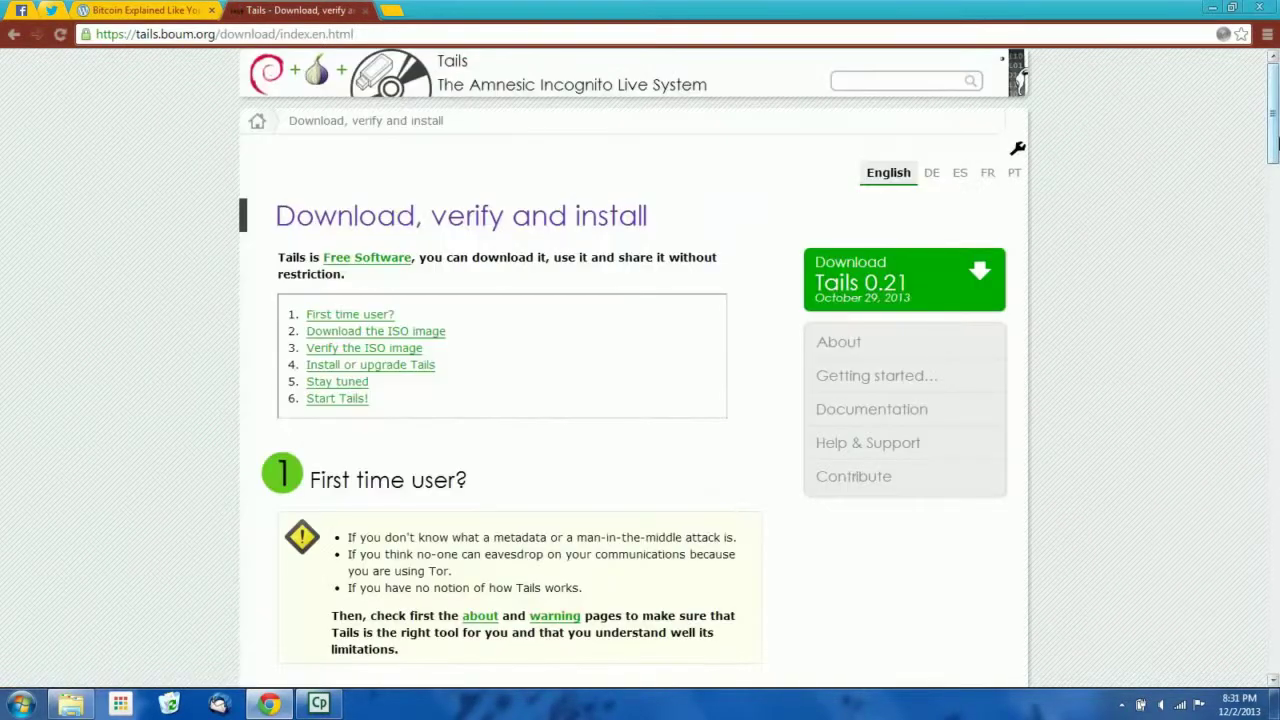
{"action": "left_click_drag", "start_coordinate": [1275, 150], "coordinate": [1273, 253]}
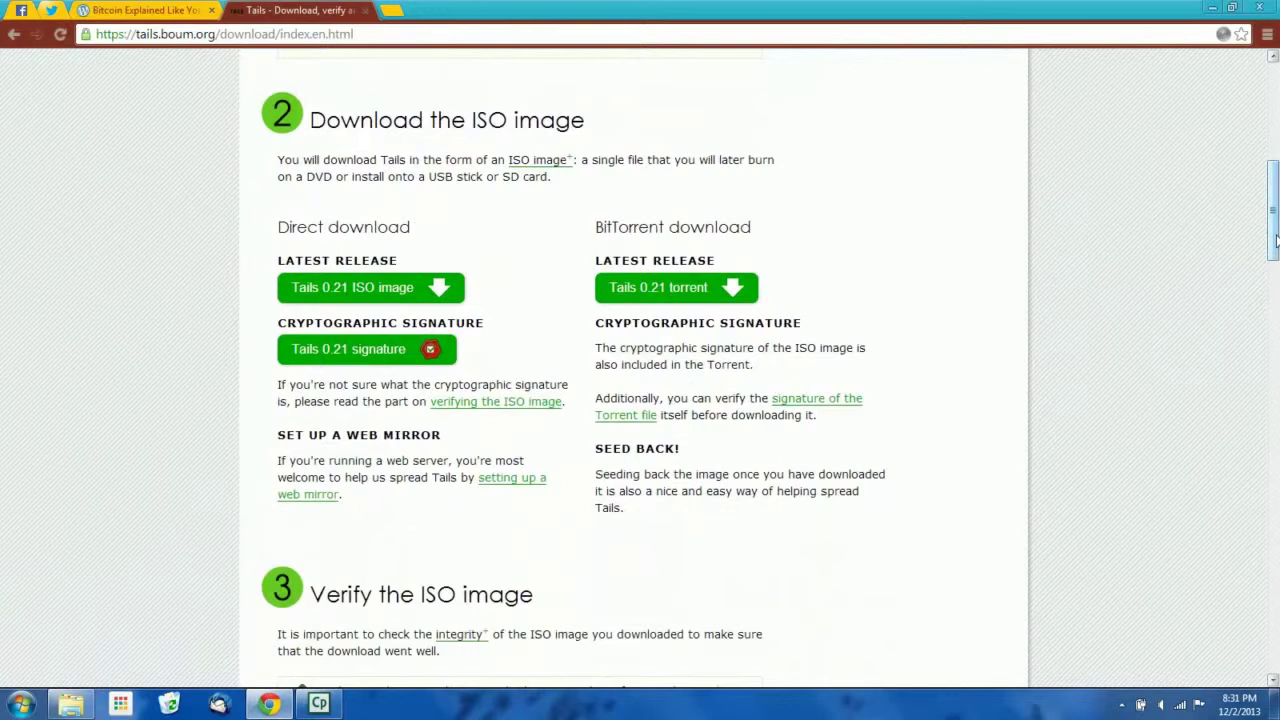
{"action": "left_click", "coordinate": [435, 290]}
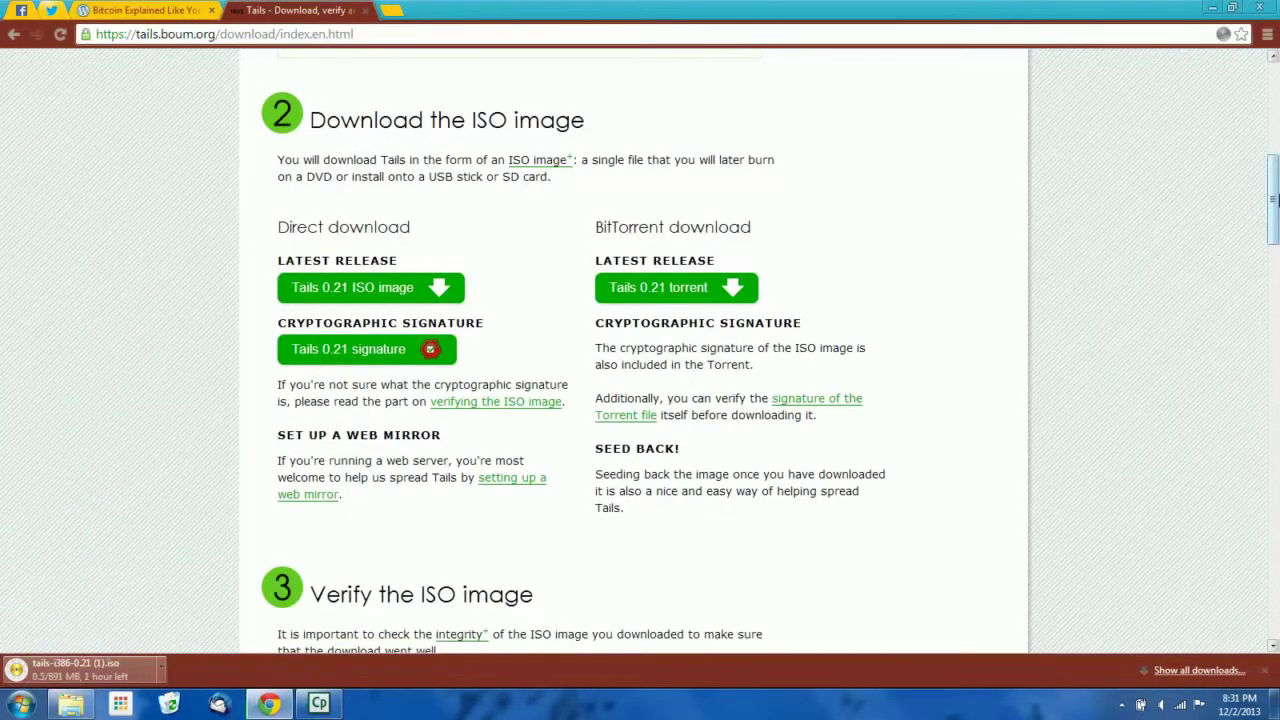
{"action": "mouse_move", "coordinate": [1274, 200]}
{"action": "left_mouse_down"}
{"action": "mouse_move", "coordinate": [1274, 278]}
{"action": "mouse_move", "coordinate": [1274, 218]}
{"action": "left_mouse_up"}
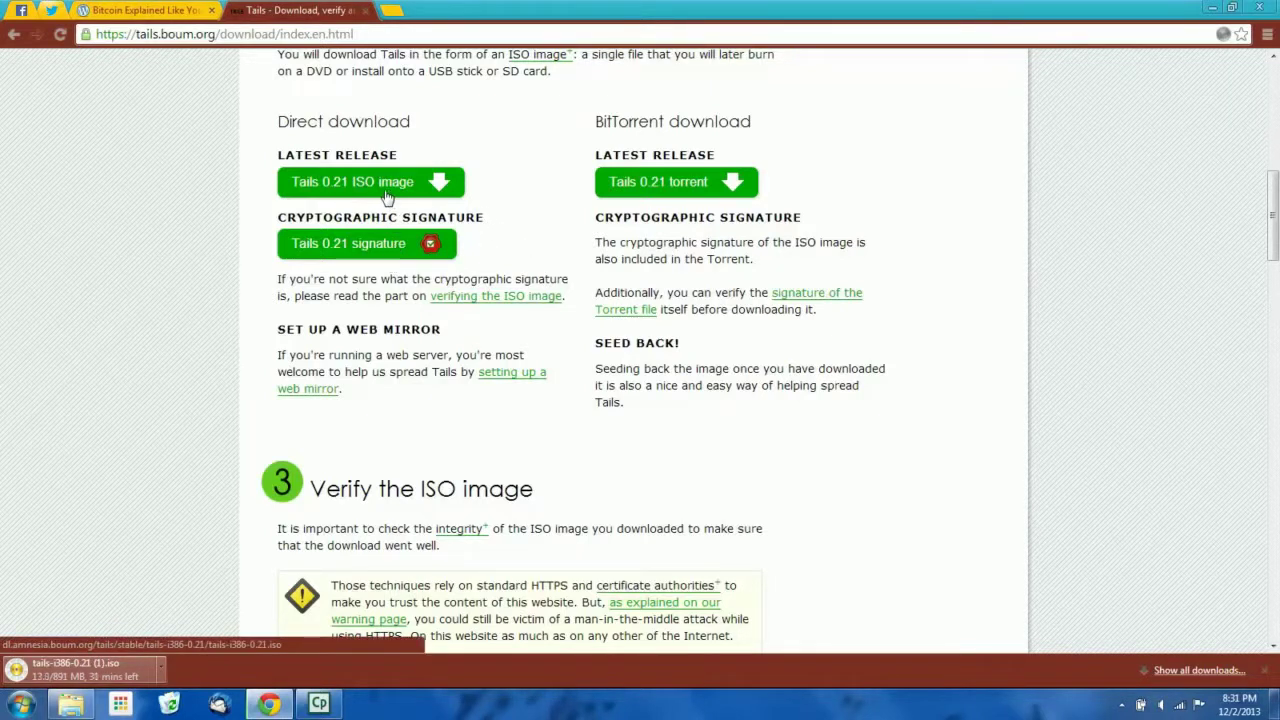
{"action": "mouse_move", "coordinate": [281, 215]}
{"action": "left_mouse_down"}
{"action": "mouse_move", "coordinate": [497, 214]}
{"action": "mouse_move", "coordinate": [278, 216]}
{"action": "left_mouse_up"}
{"action": "left_click", "coordinate": [497, 220]}
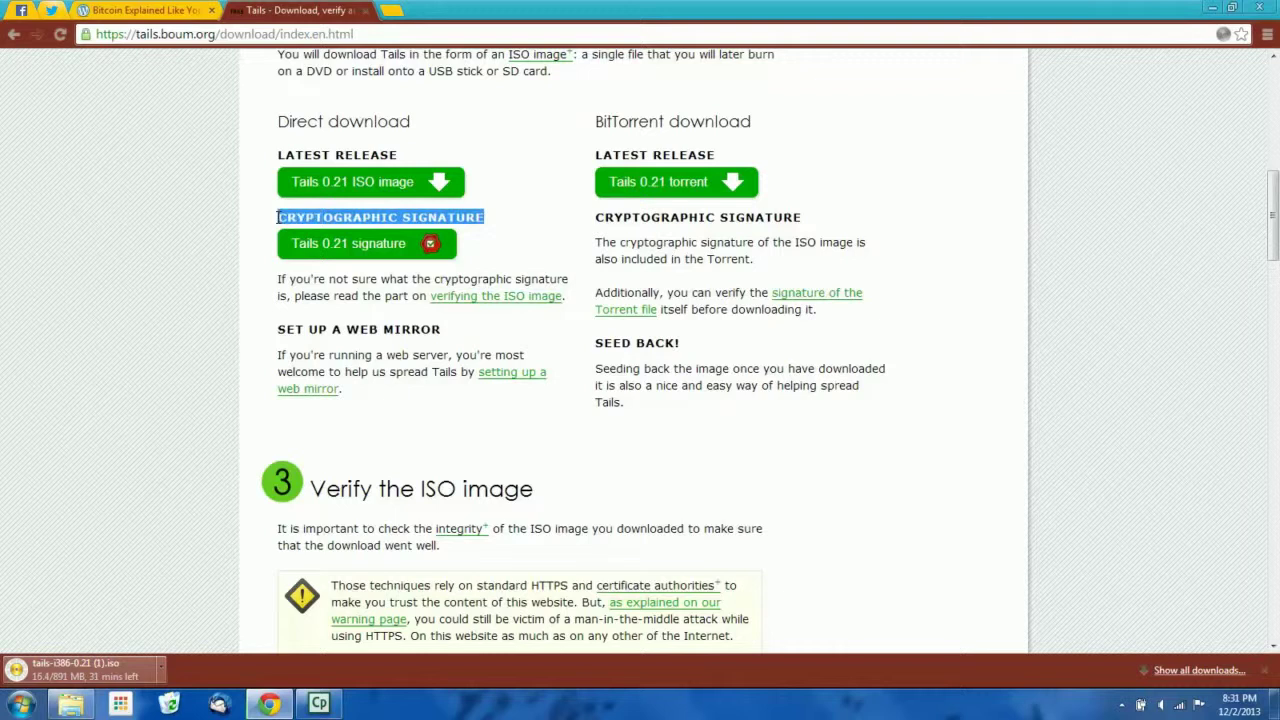
{"action": "left_click", "coordinate": [280, 216]}
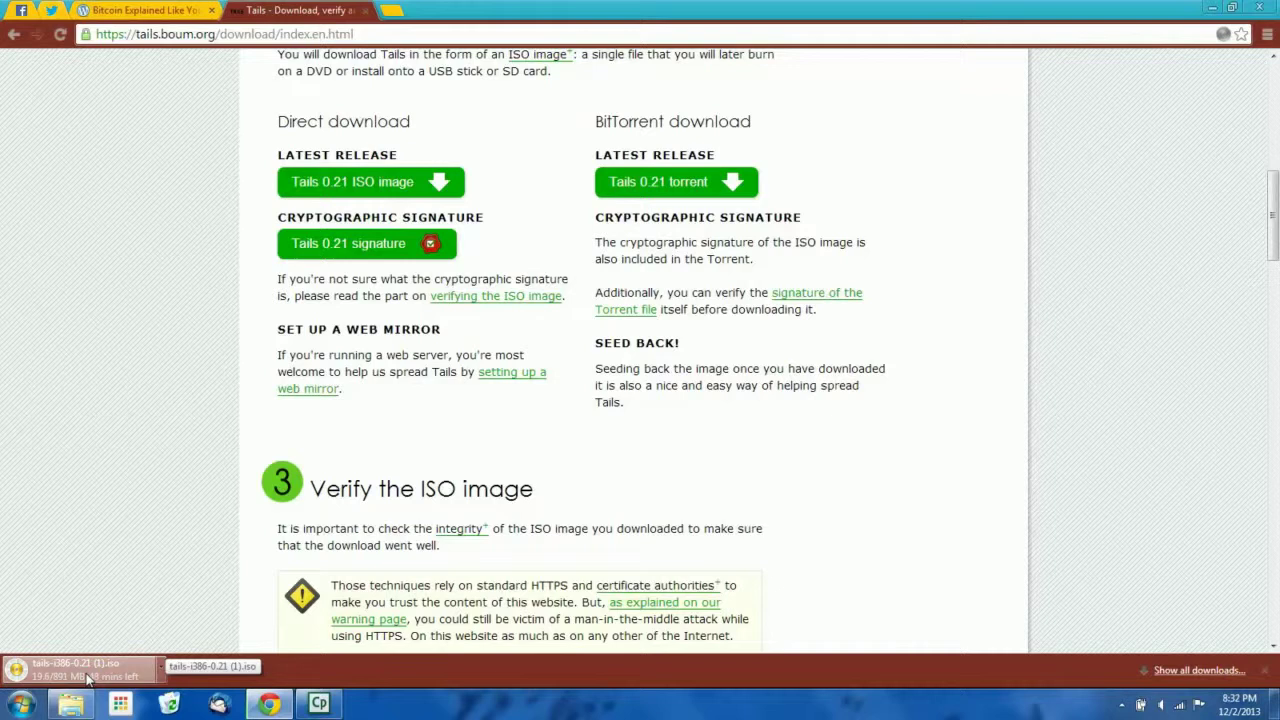
Cancel the duplicate ISO download after confirming tails-i386-0.21 is already in Downloads
{"action": "left_click", "coordinate": [158, 670]}
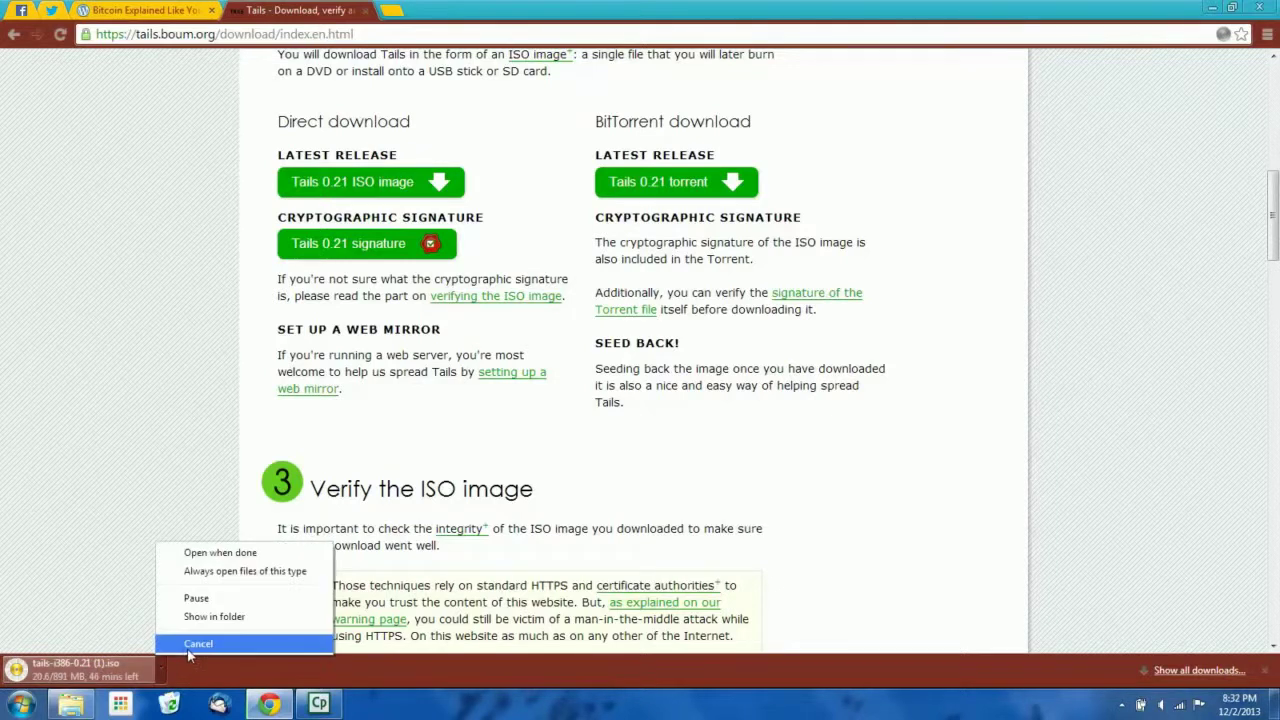
{"action": "left_click", "coordinate": [190, 644]}
{"action": "left_click", "coordinate": [71, 704]}
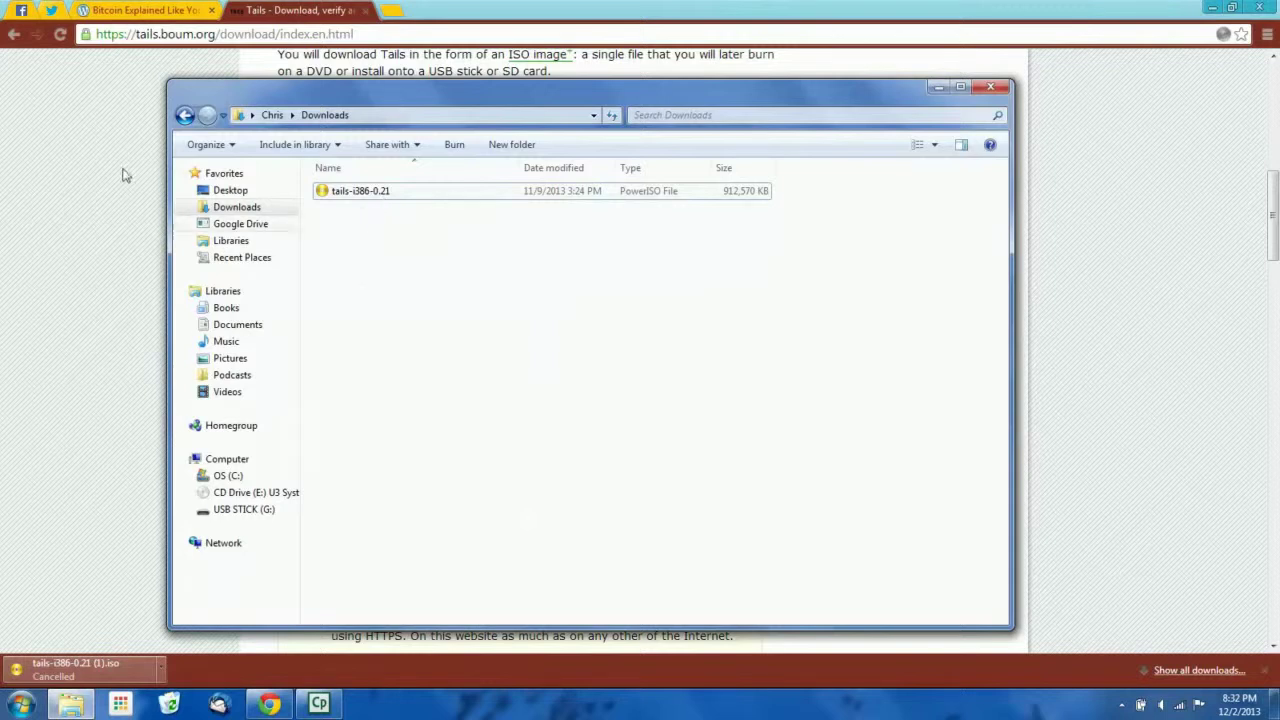
{"action": "left_click", "coordinate": [110, 166]}
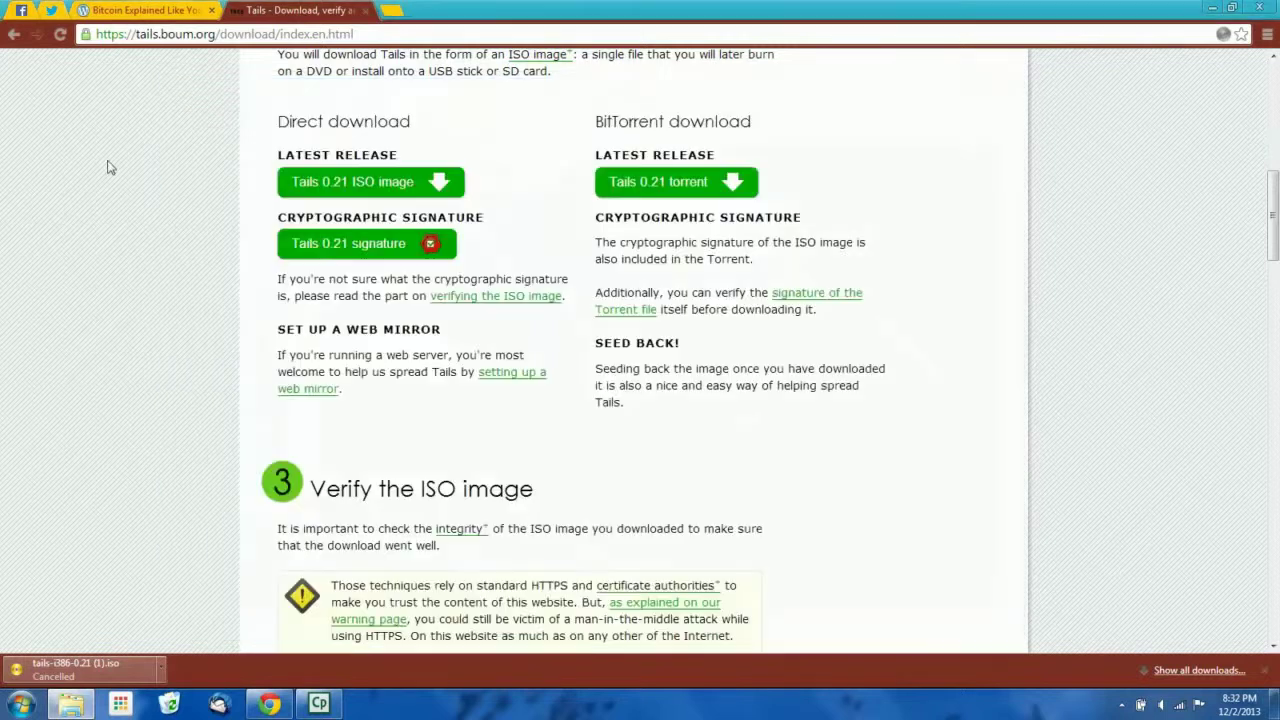
{"action": "left_click", "coordinate": [393, 10]}
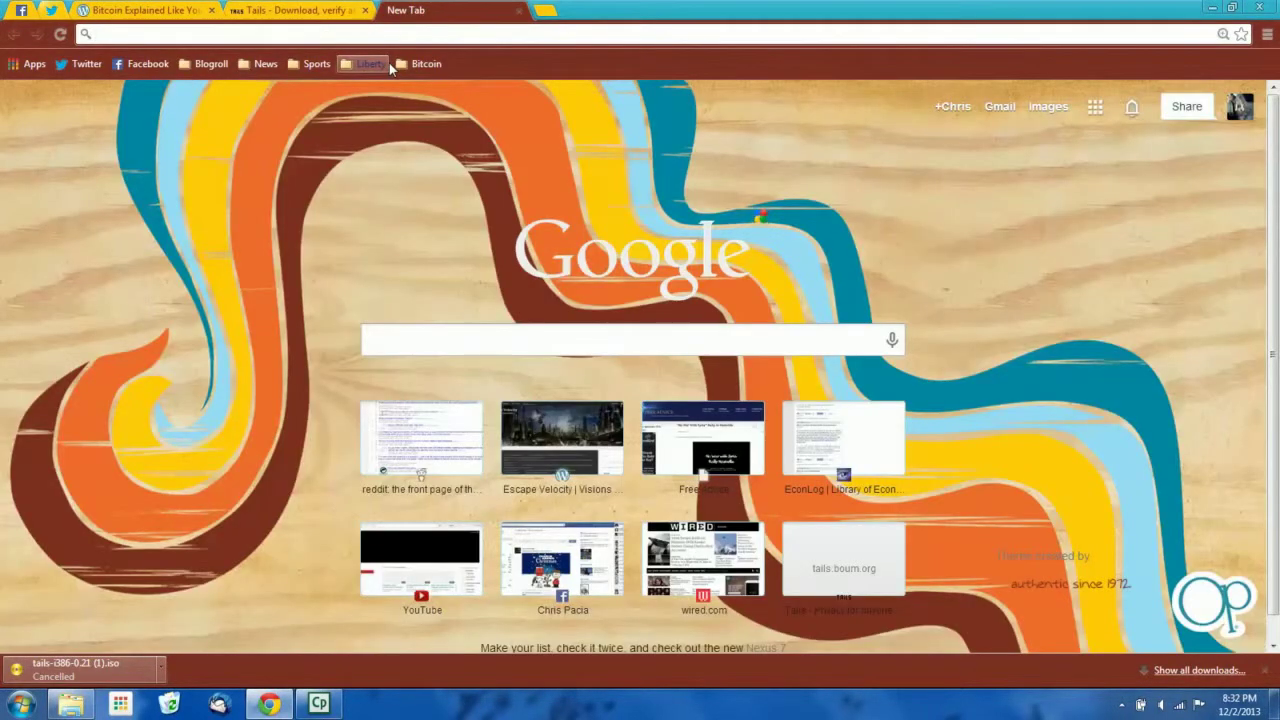
Search Google for 'unetbootin' and open the UNetbootin homepage at unetbootin.sourceforge.net
{"action": "type", "text": "unetbootin"}
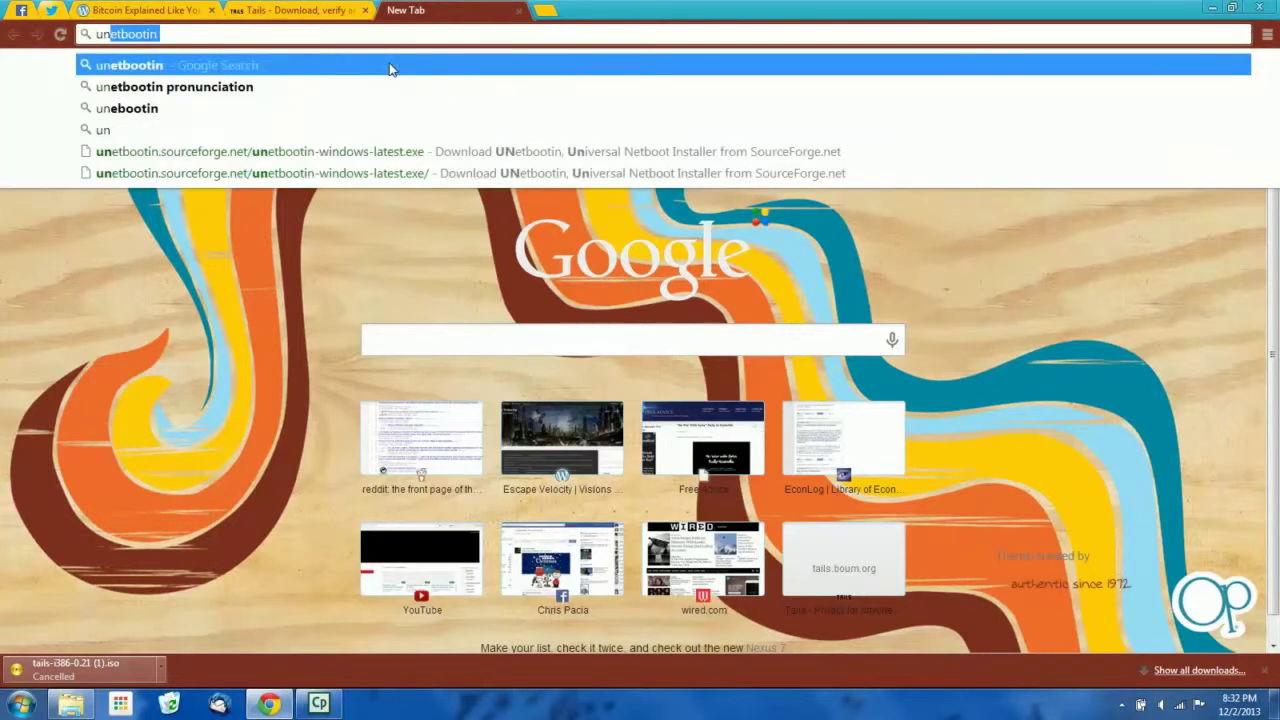
{"action": "left_click", "coordinate": [389, 66]}
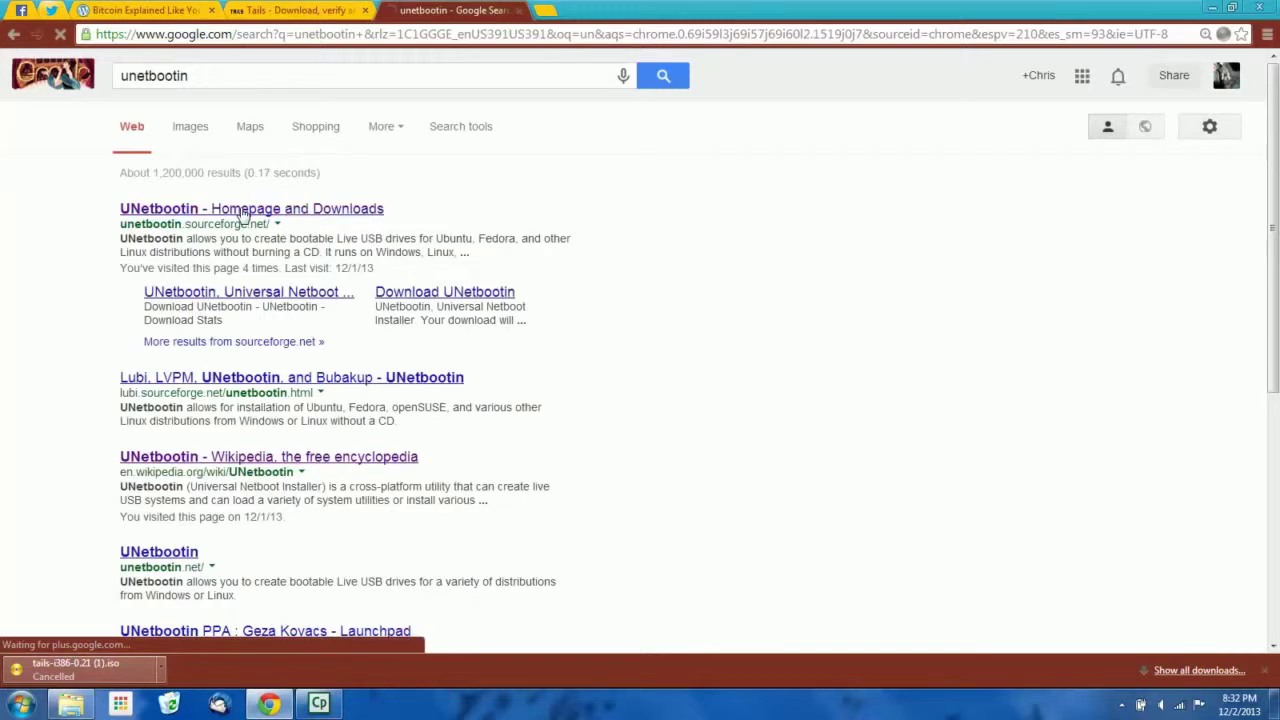
{"action": "left_click", "coordinate": [240, 210]}
{"action": "left_click_drag", "start_coordinate": [477, 62], "coordinate": [578, 64]}
{"action": "left_click", "coordinate": [574, 64]}
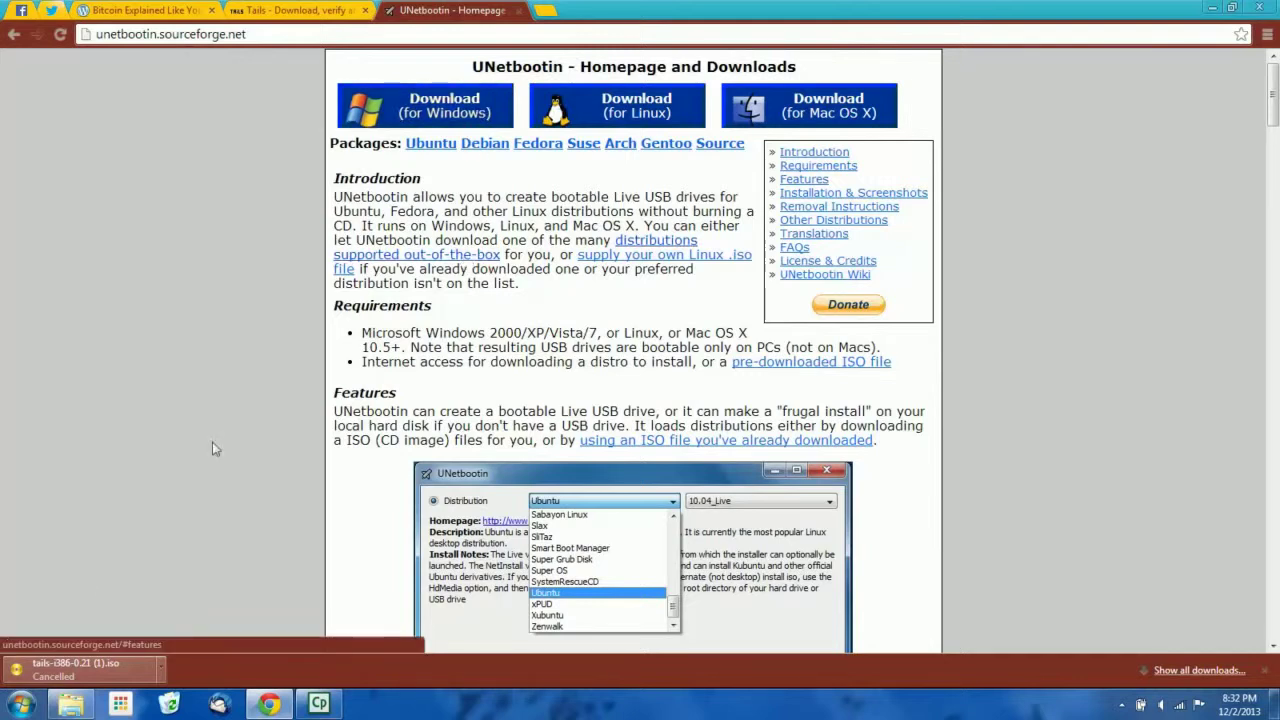
{"action": "left_click", "coordinate": [70, 703]}
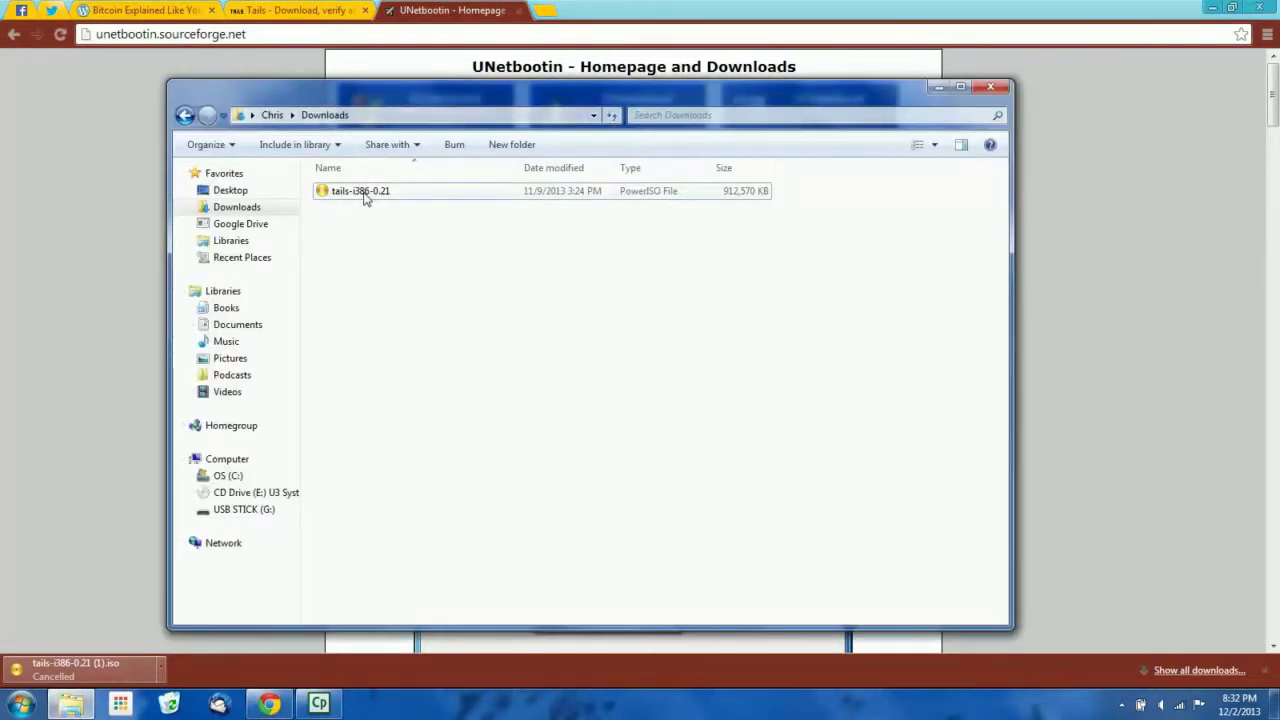
Start downloading unetbootin-windows-585.exe, the Windows version, from SourceForge
{"action": "left_click", "coordinate": [85, 250]}
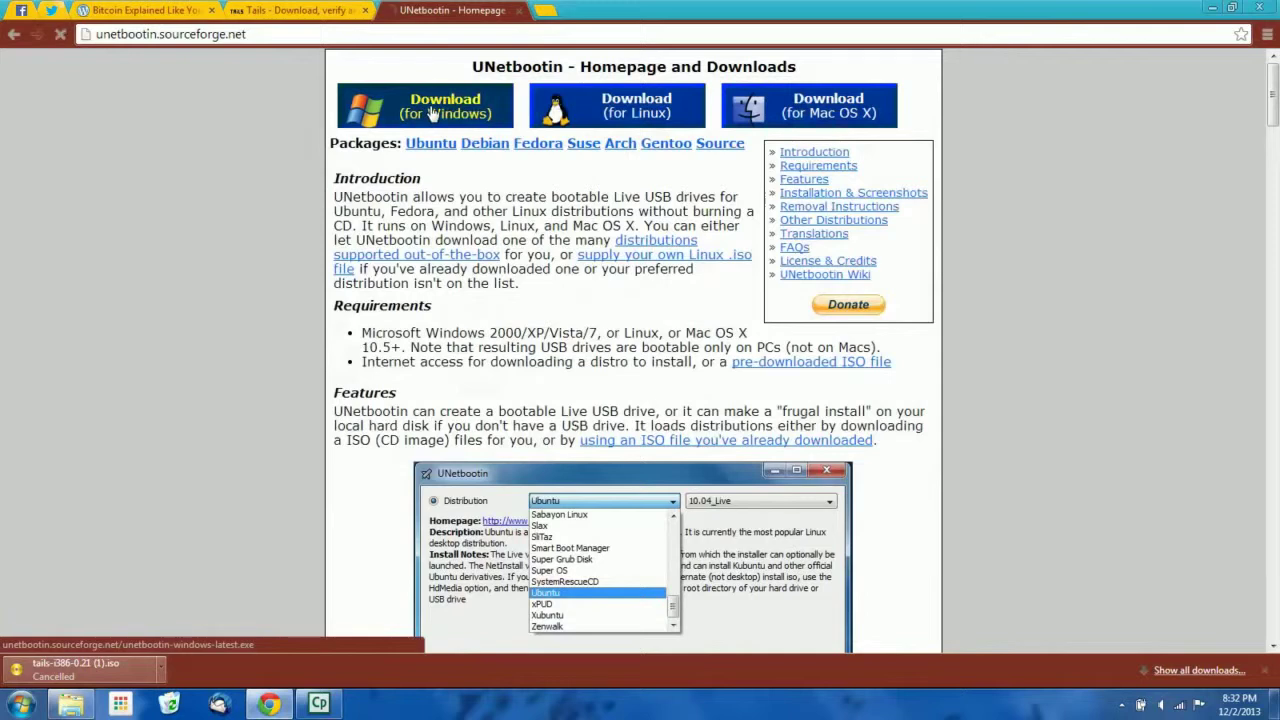
{"action": "left_click", "coordinate": [430, 108]}
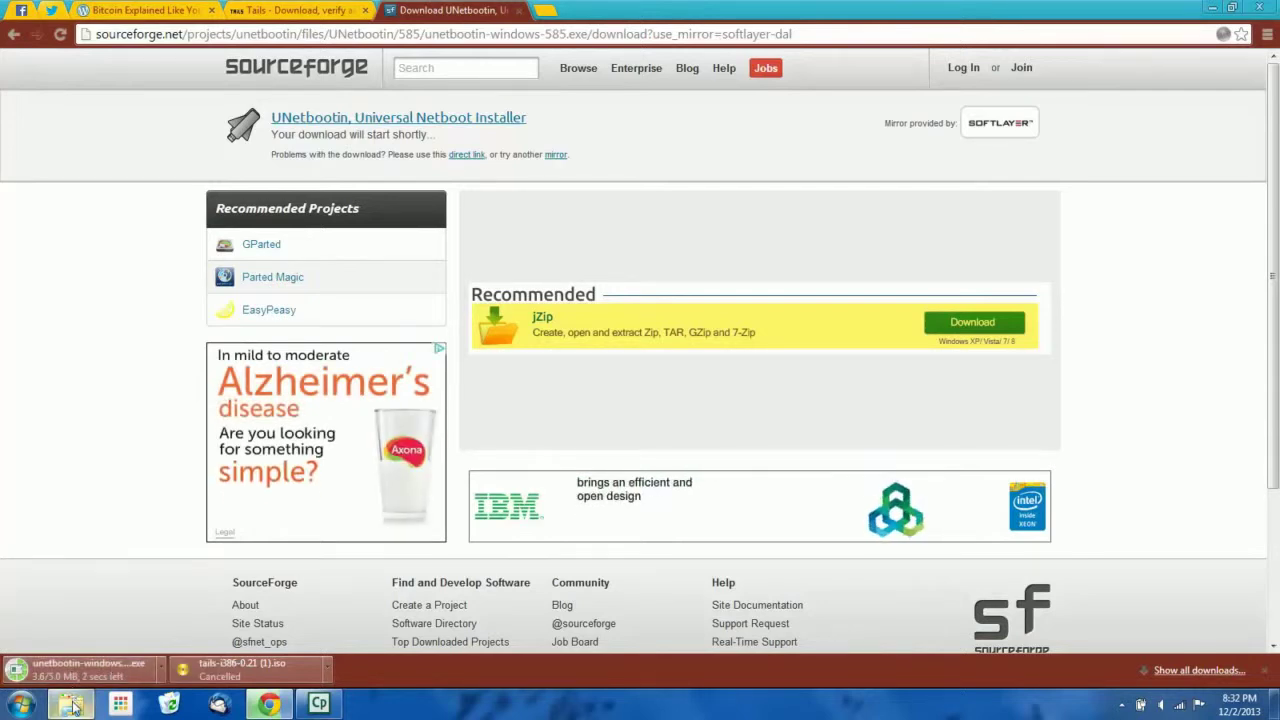
Show the Downloads folder listing the 5,071 KB unetbootin-windows-585 beside the Tails ISO
{"action": "left_click", "coordinate": [73, 707]}
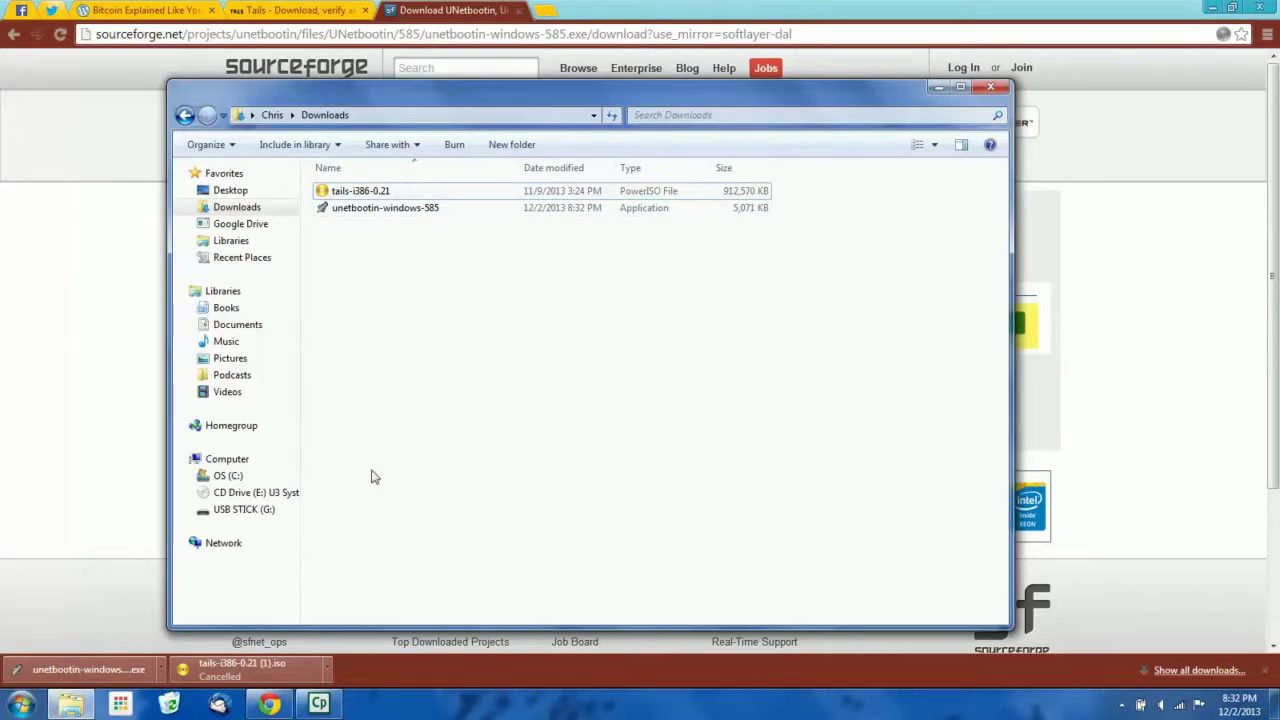
Quick-format the USB STICK (G:) drive with the FAT32 file system
{"action": "right_click", "coordinate": [246, 514]}
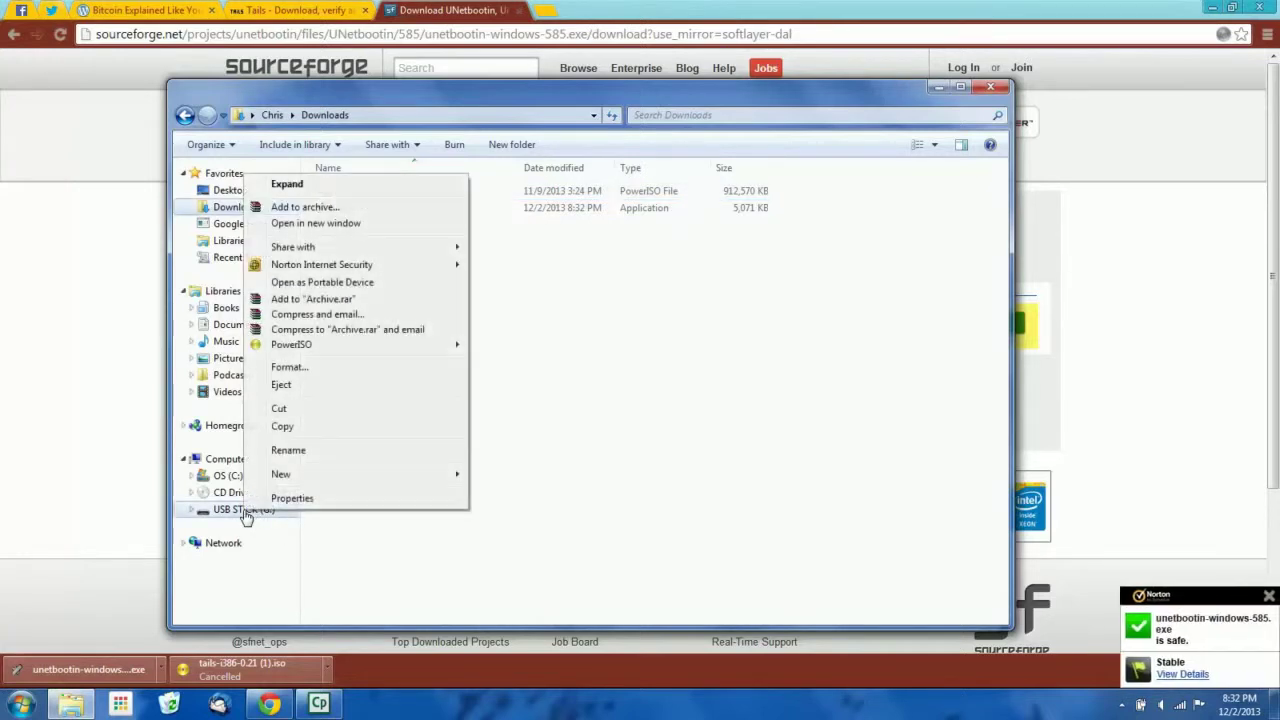
{"action": "left_click", "coordinate": [290, 368]}
{"action": "left_click_drag", "start_coordinate": [380, 260], "coordinate": [445, 198]}
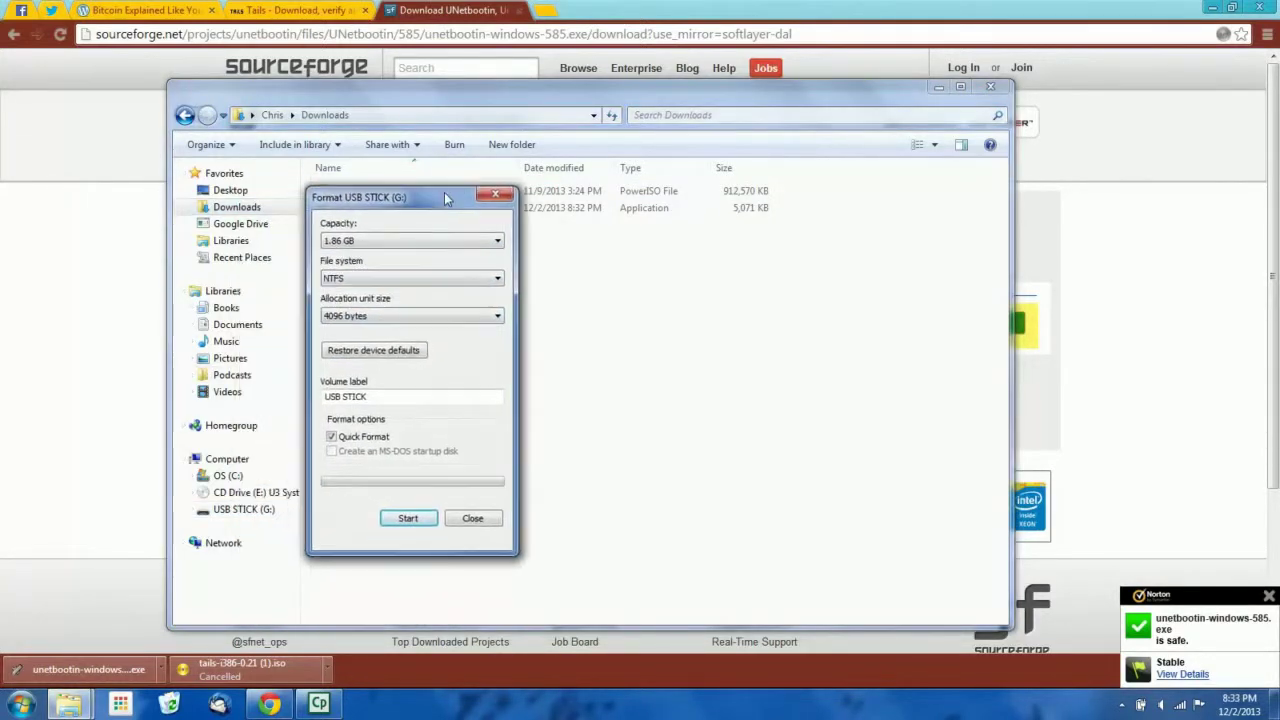
{"action": "left_click", "coordinate": [344, 282]}
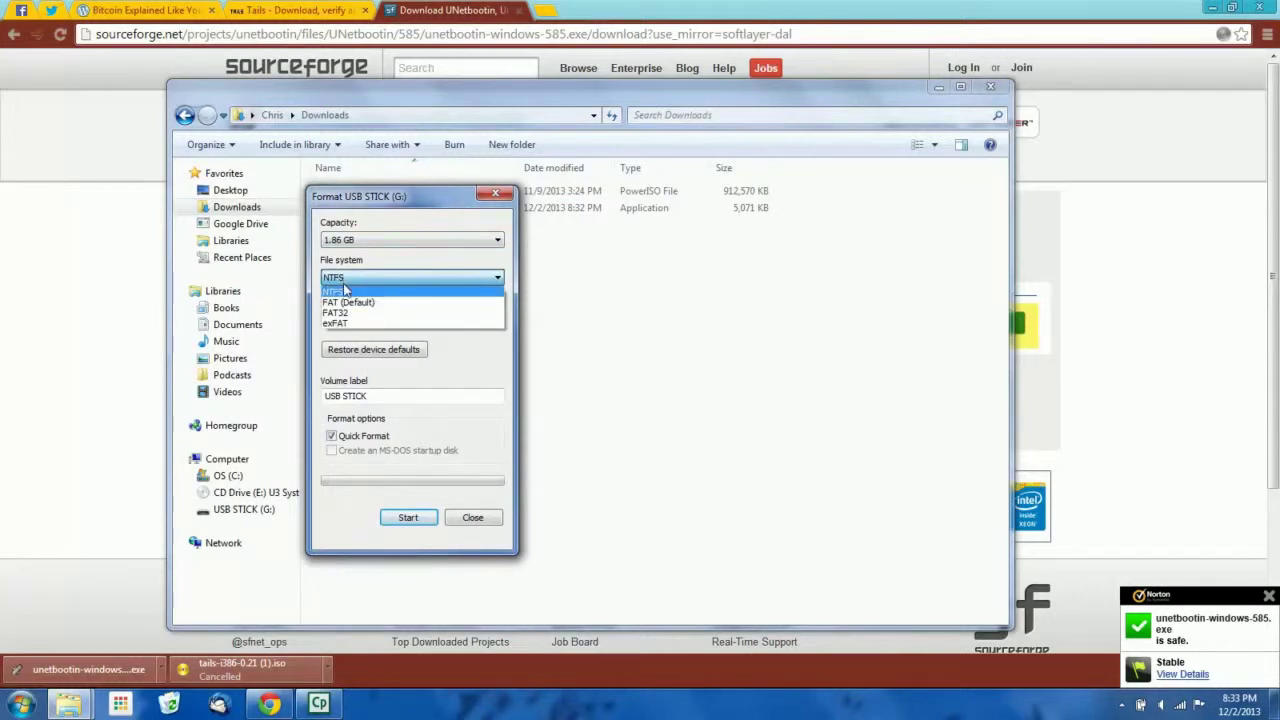
{"action": "left_click", "coordinate": [350, 313]}
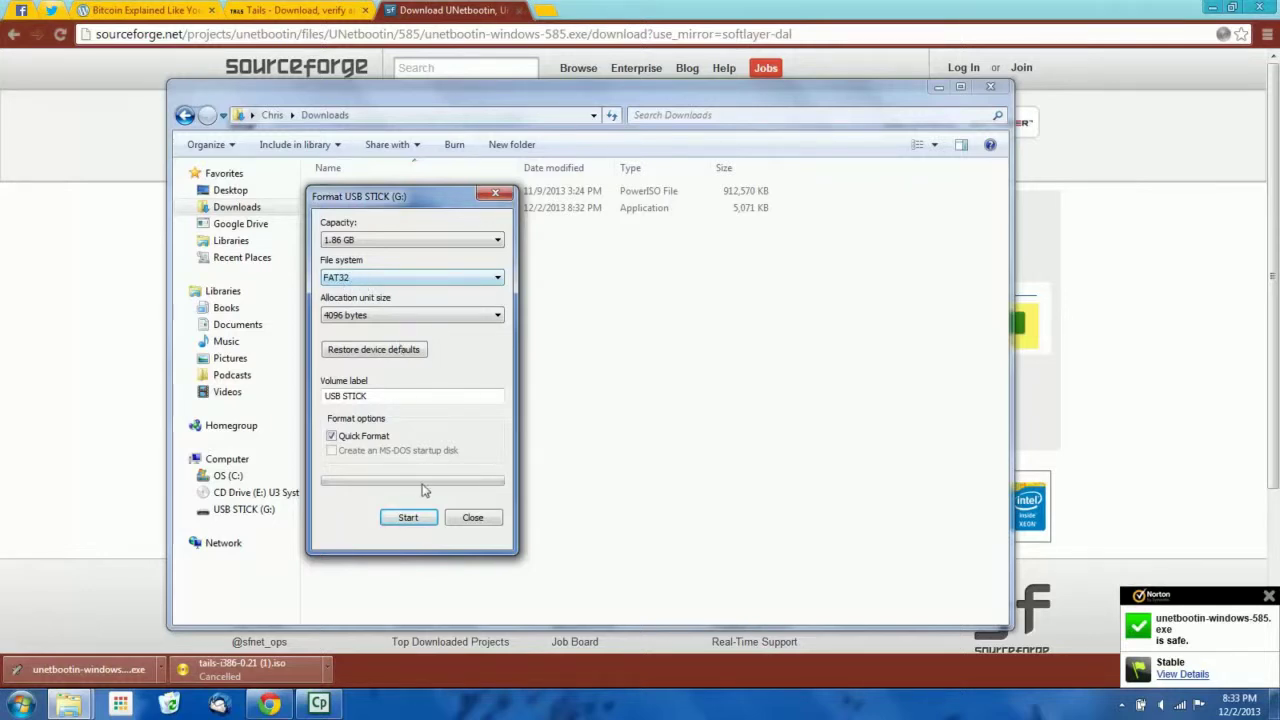
{"action": "left_click", "coordinate": [407, 515]}
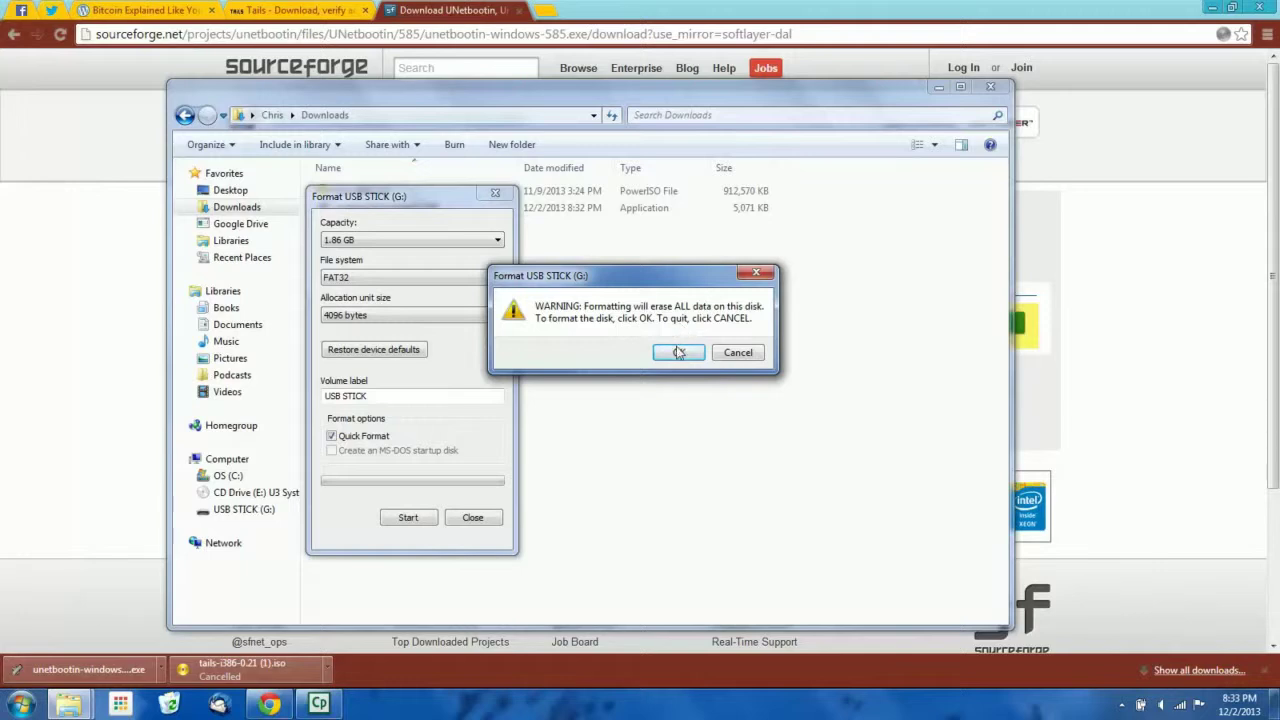
{"action": "left_click", "coordinate": [678, 352]}
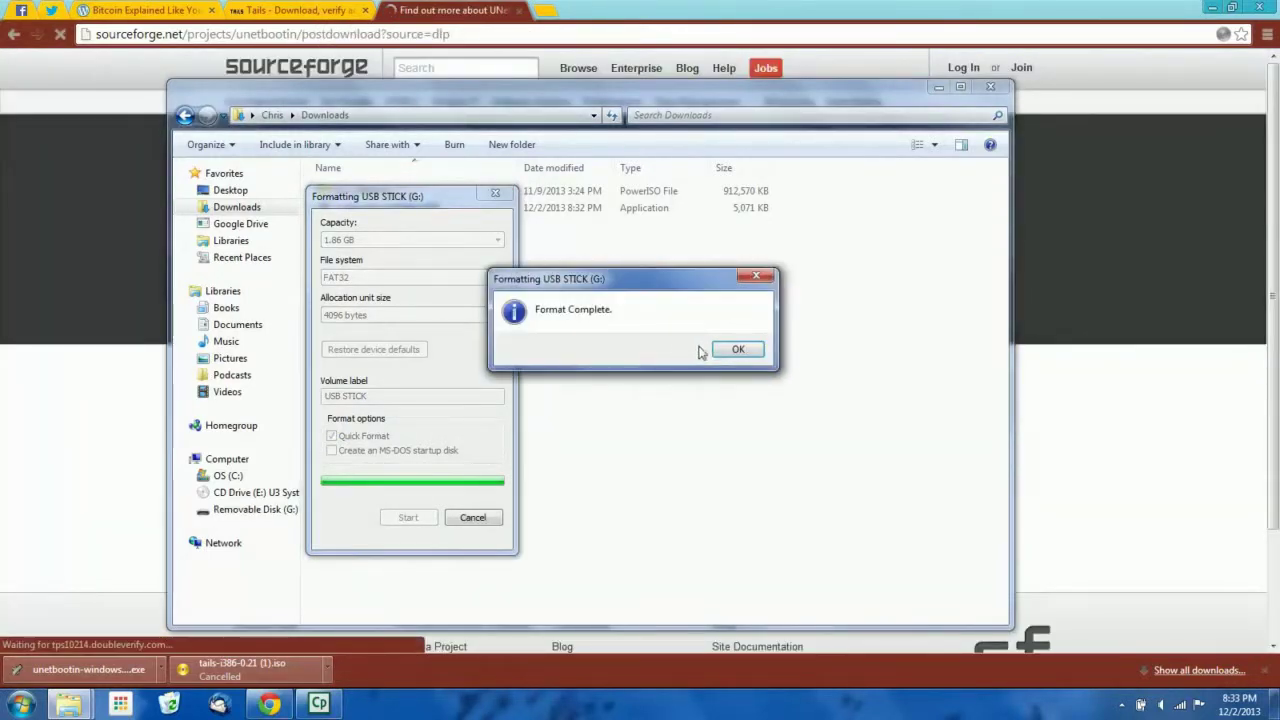
{"action": "left_click", "coordinate": [737, 349]}
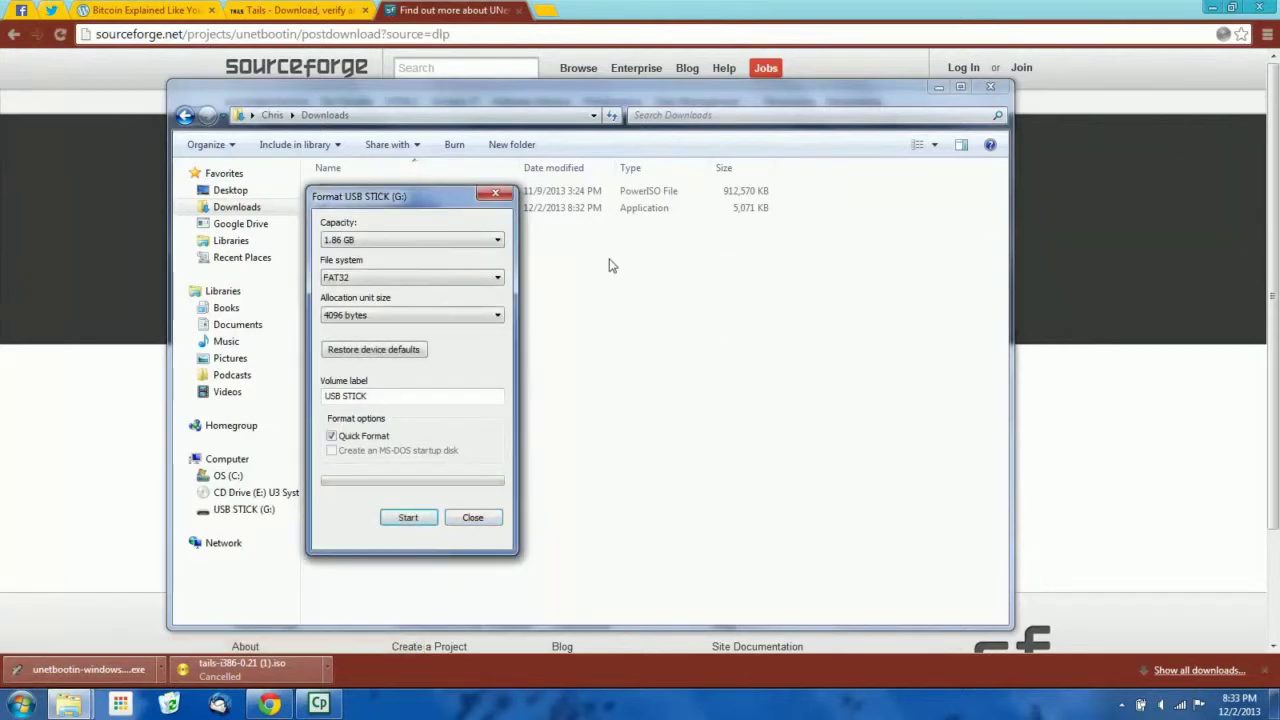
{"action": "left_click", "coordinate": [496, 194]}
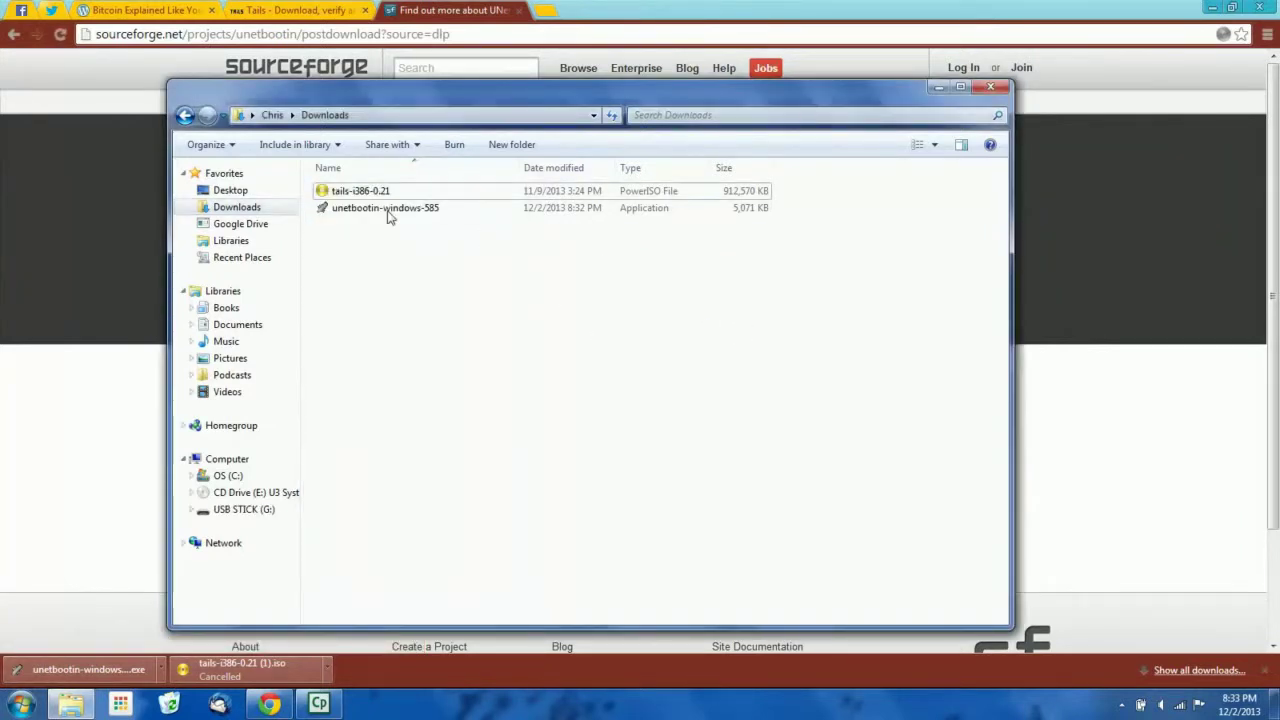
Launch unetbootin-windows-585 from Downloads, allowing it past the security warning
{"action": "double_click", "coordinate": [373, 208]}
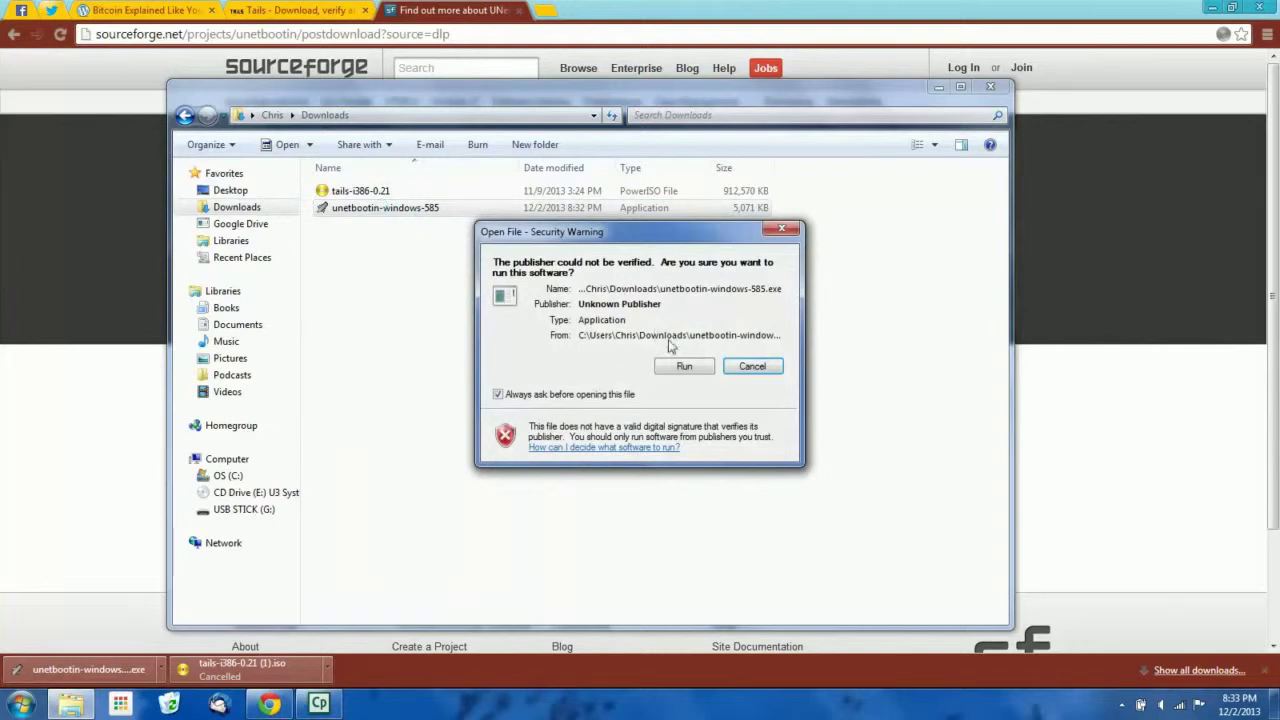
{"action": "left_click", "coordinate": [698, 366]}
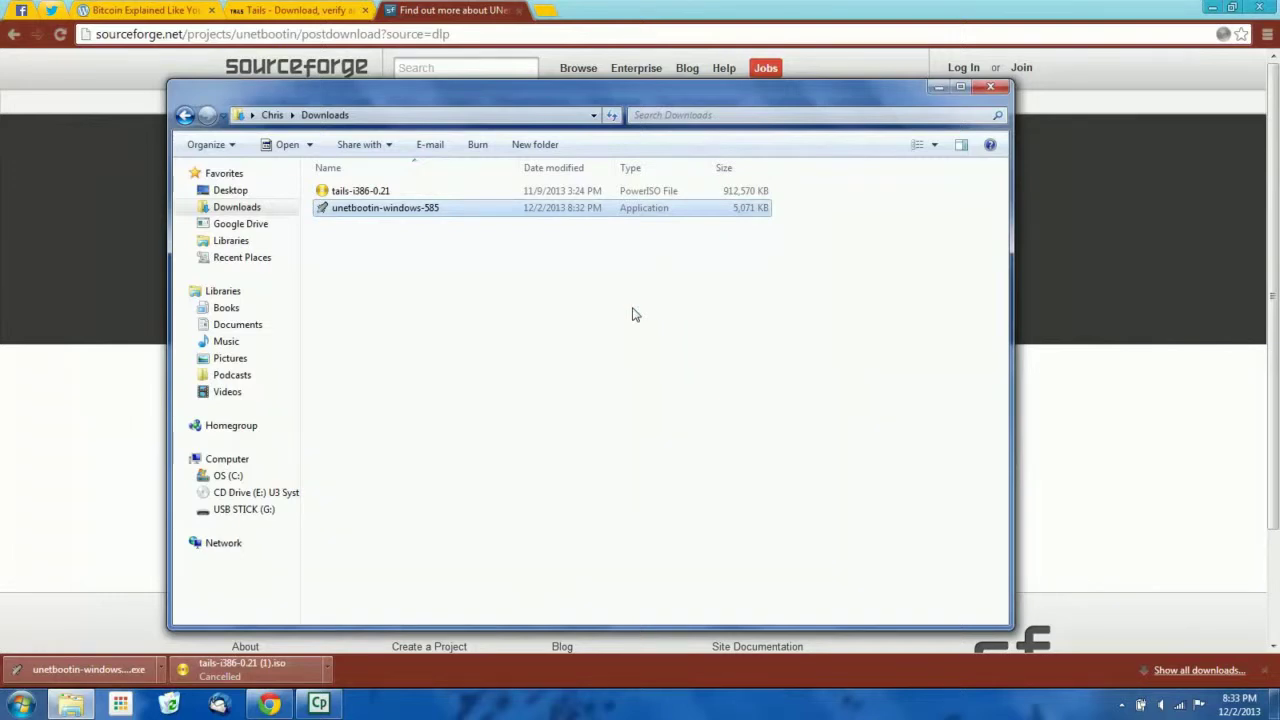
{"action": "left_click", "coordinate": [632, 315]}
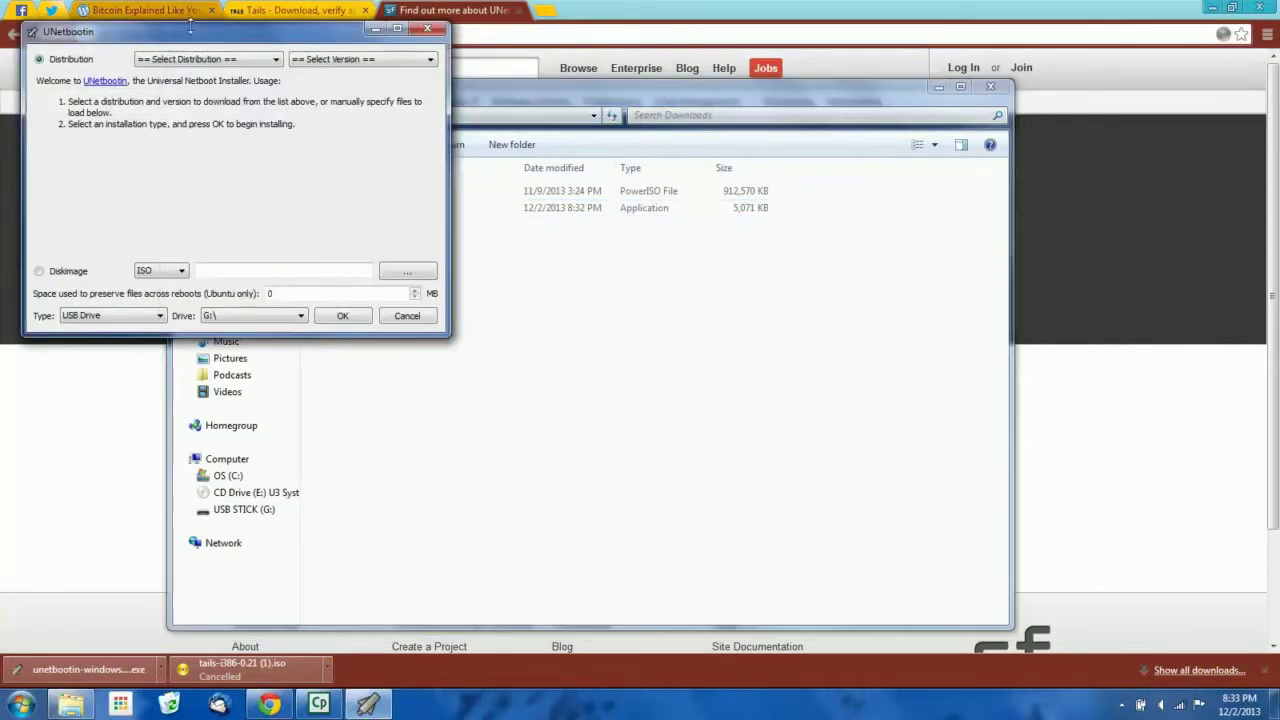
Load tails-i386-0.21.iso from Downloads as UNetbootin's disk image, targeting USB drive G:\
{"action": "left_click_drag", "start_coordinate": [168, 28], "coordinate": [465, 138]}
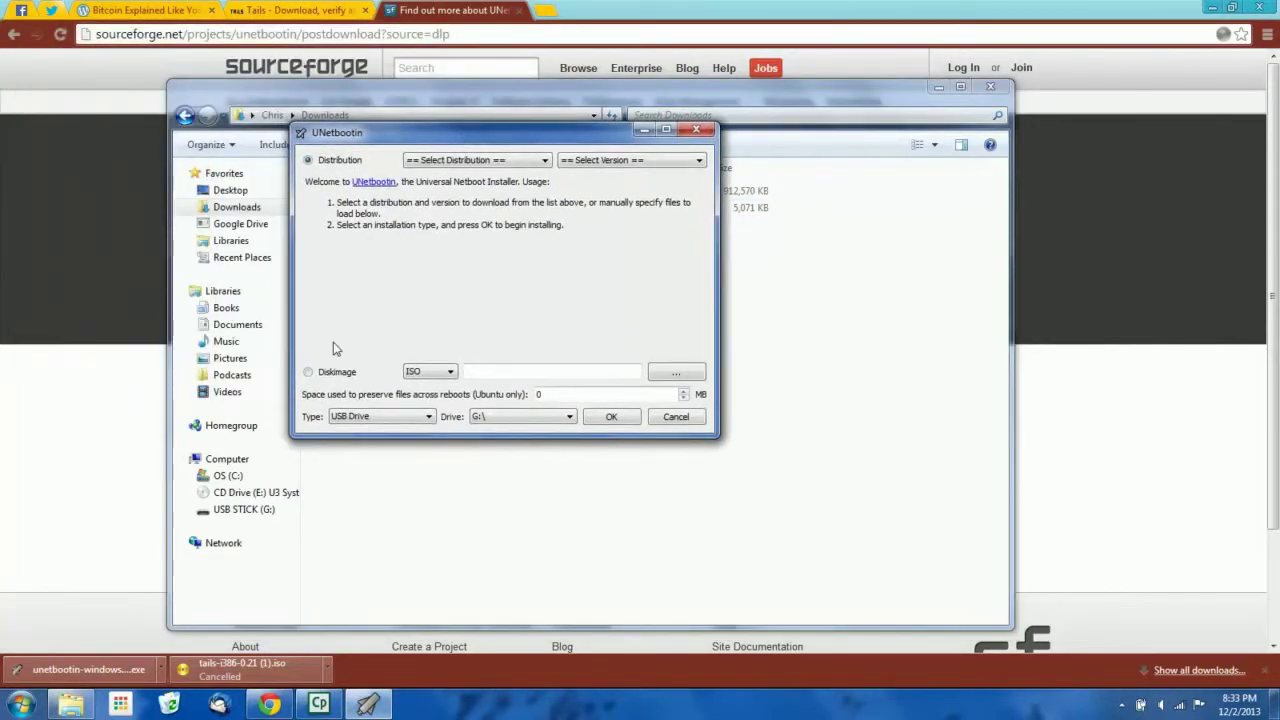
{"action": "left_click", "coordinate": [676, 372]}
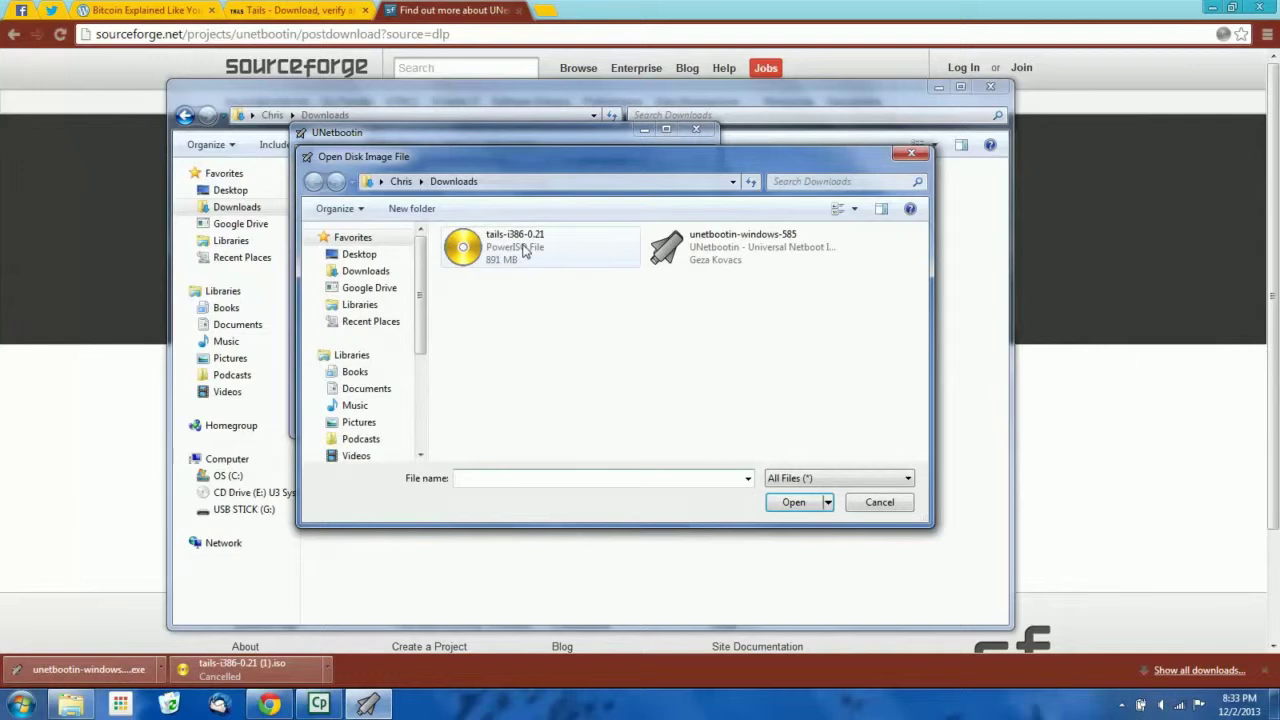
{"action": "double_click", "coordinate": [524, 250]}
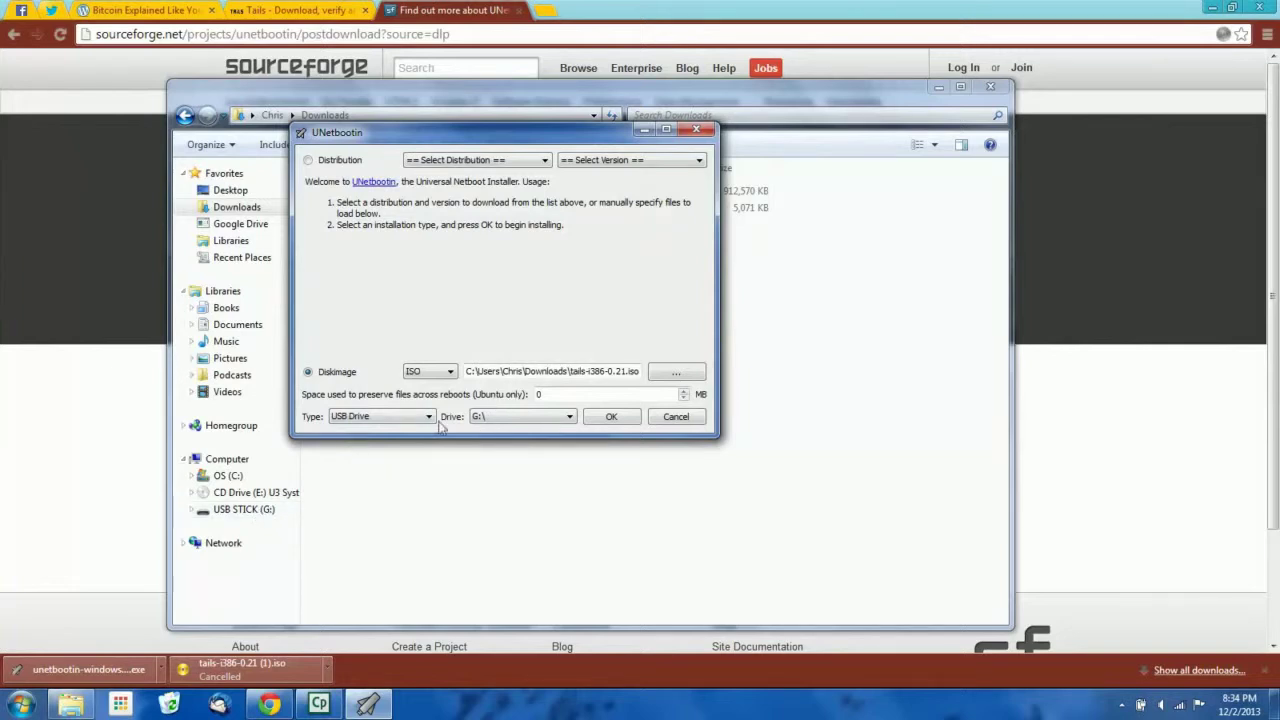
Confirm in UNetbootin to start writing the Tails ISO onto USB drive G:
{"action": "left_click", "coordinate": [613, 417]}
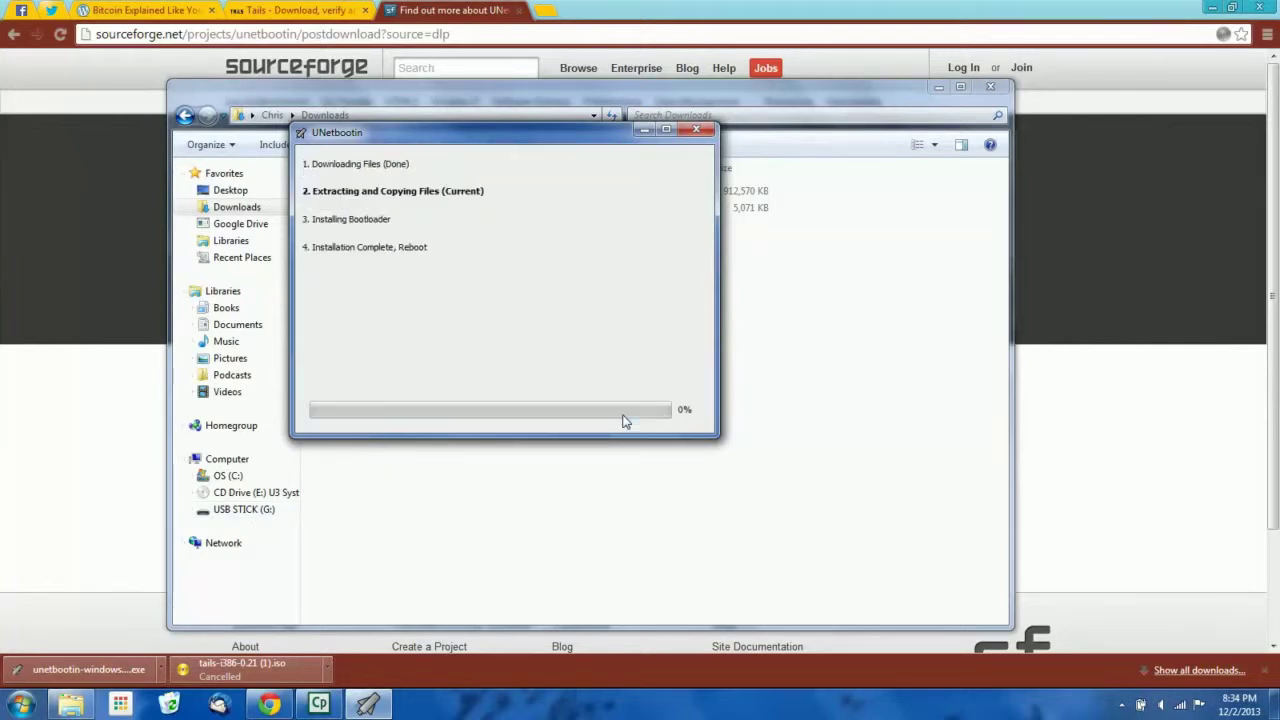
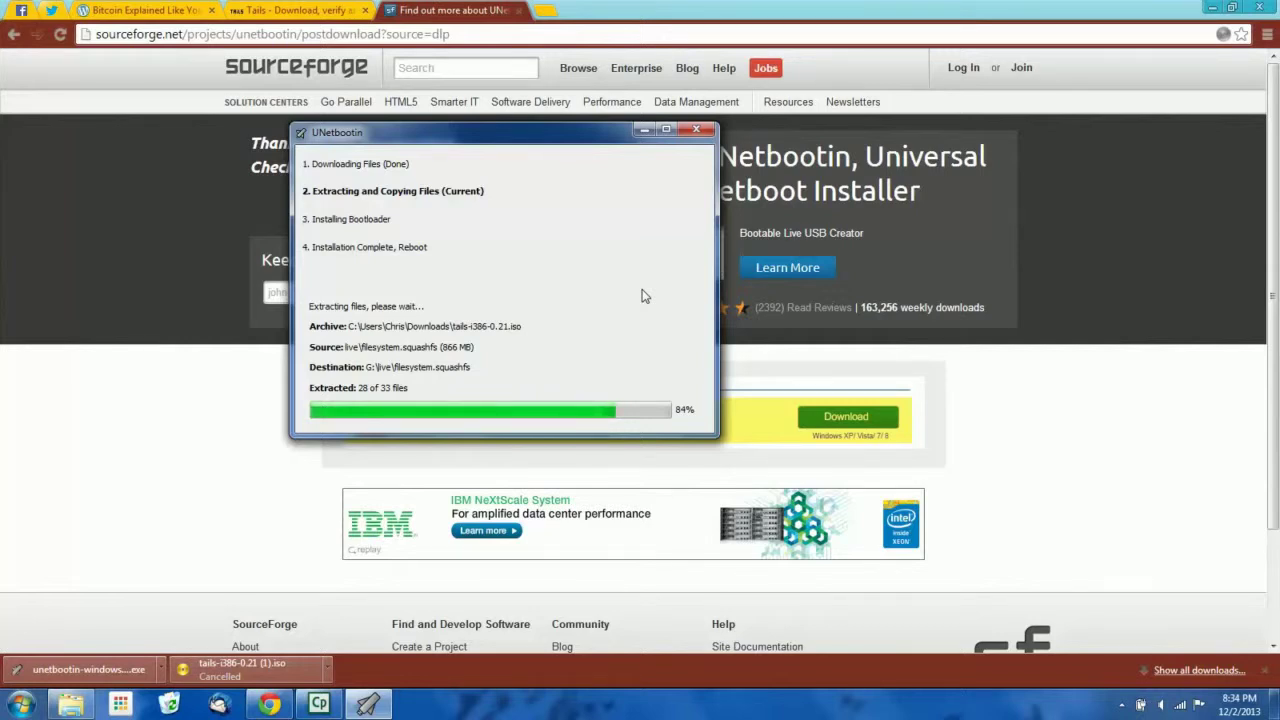
Close the SourceForge and Tails download tabs in the browser
{"action": "left_click", "coordinate": [485, 17]}
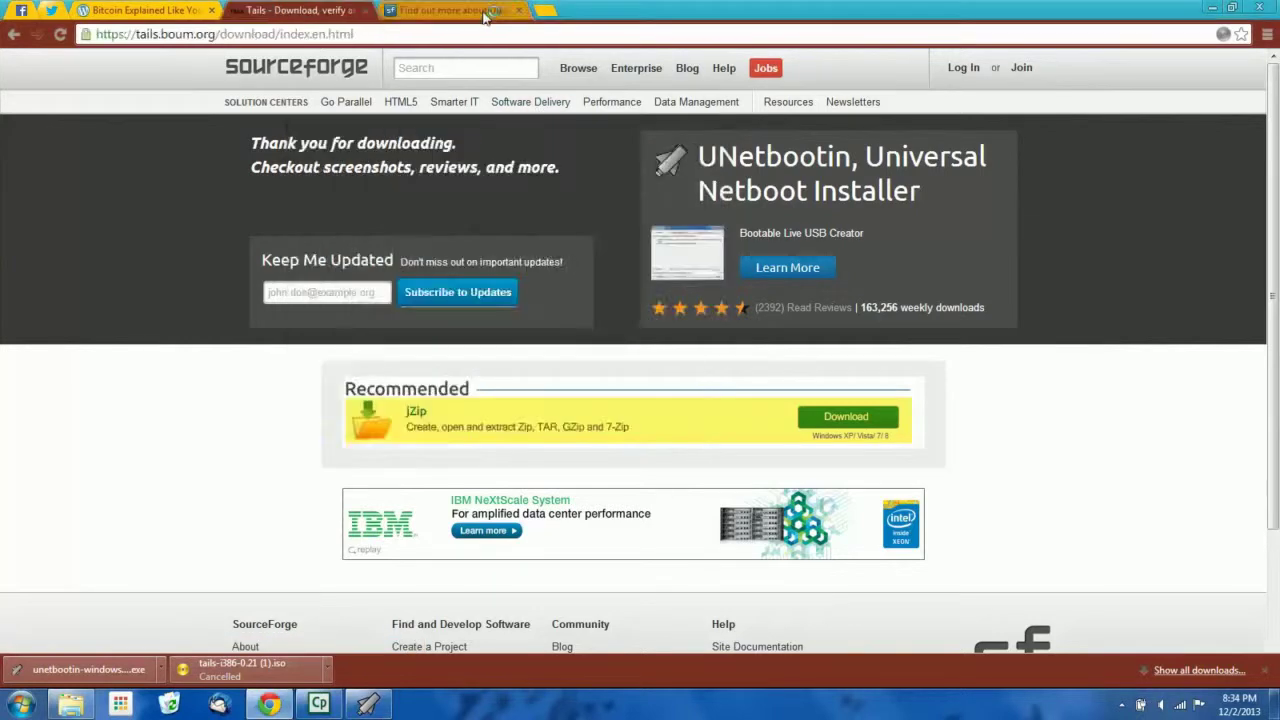
{"action": "middle_click", "coordinate": [485, 17]}
{"action": "left_click", "coordinate": [366, 11]}
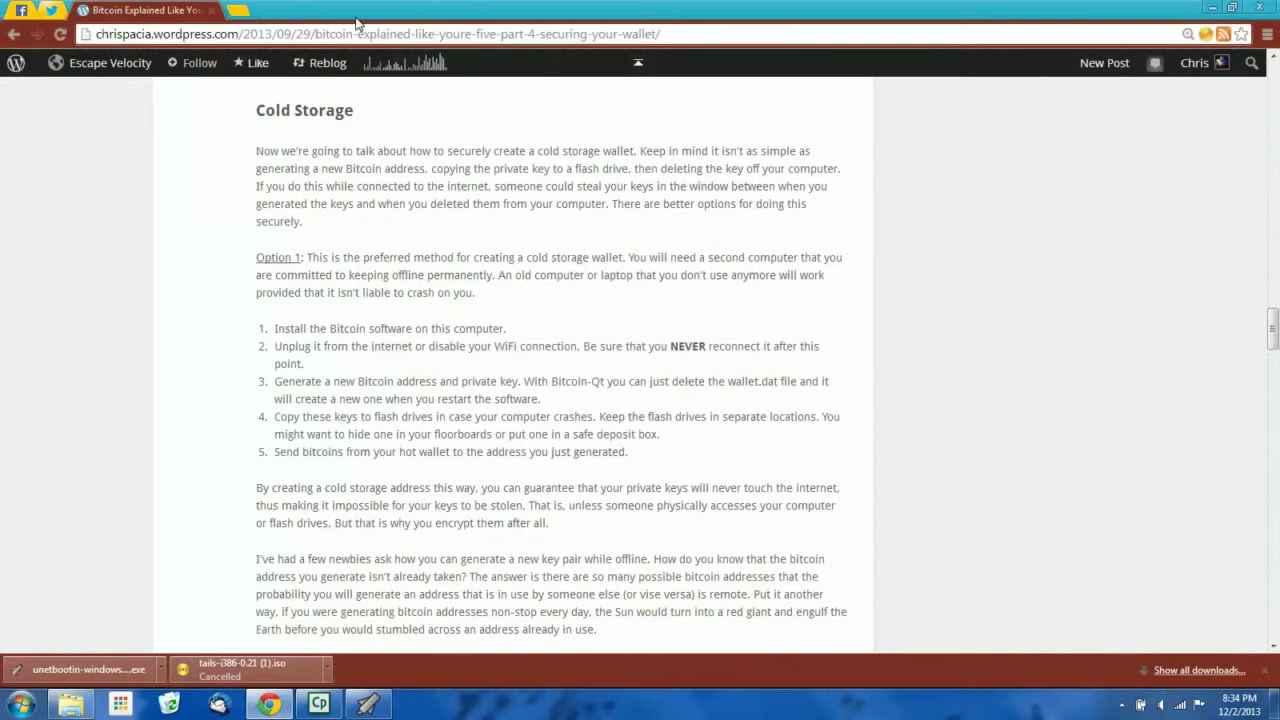
Load bitaddress.org in a new tab and scroll down to its footer
{"action": "left_click", "coordinate": [245, 12]}
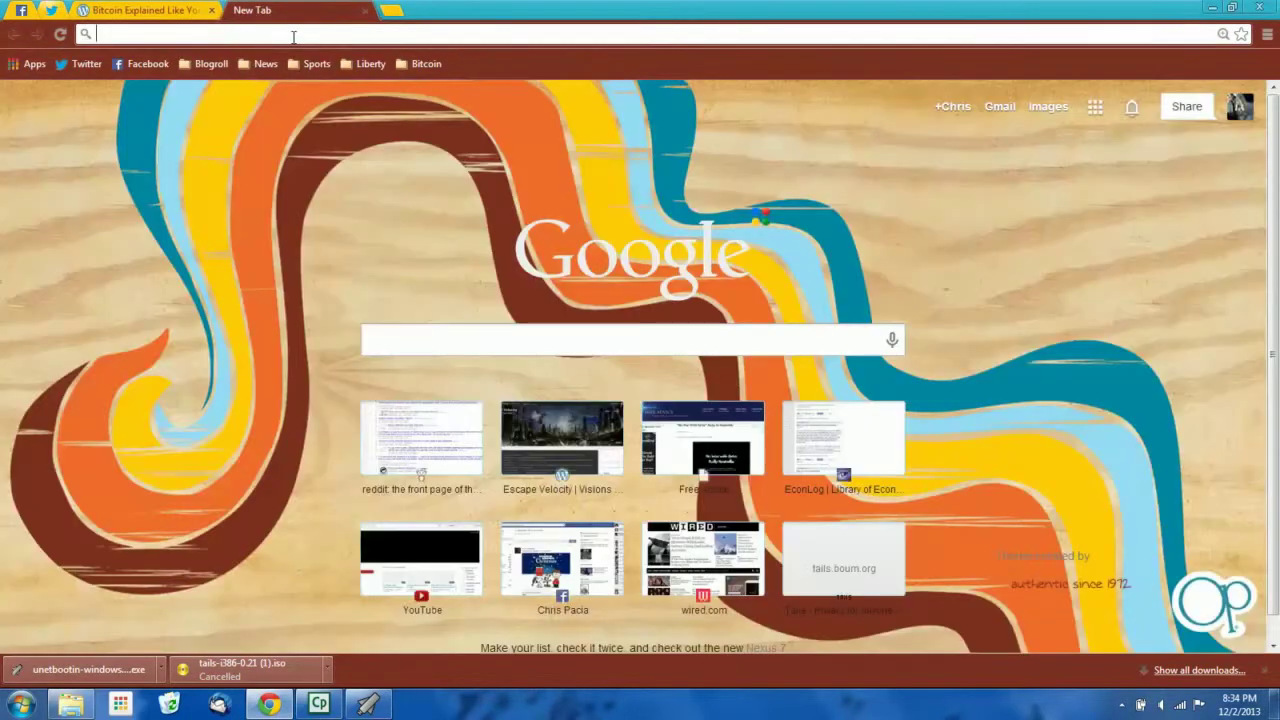
{"action": "type", "text": "bitaddress.org"}
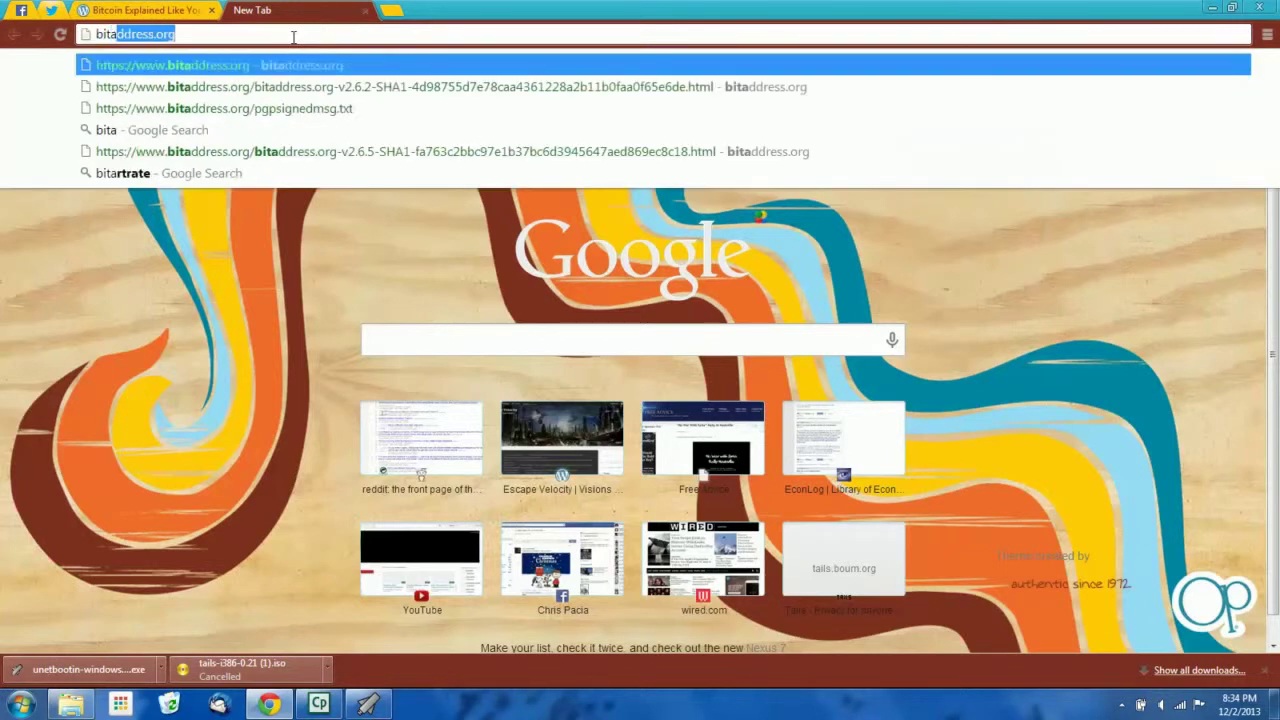
{"action": "key", "text": "Return"}
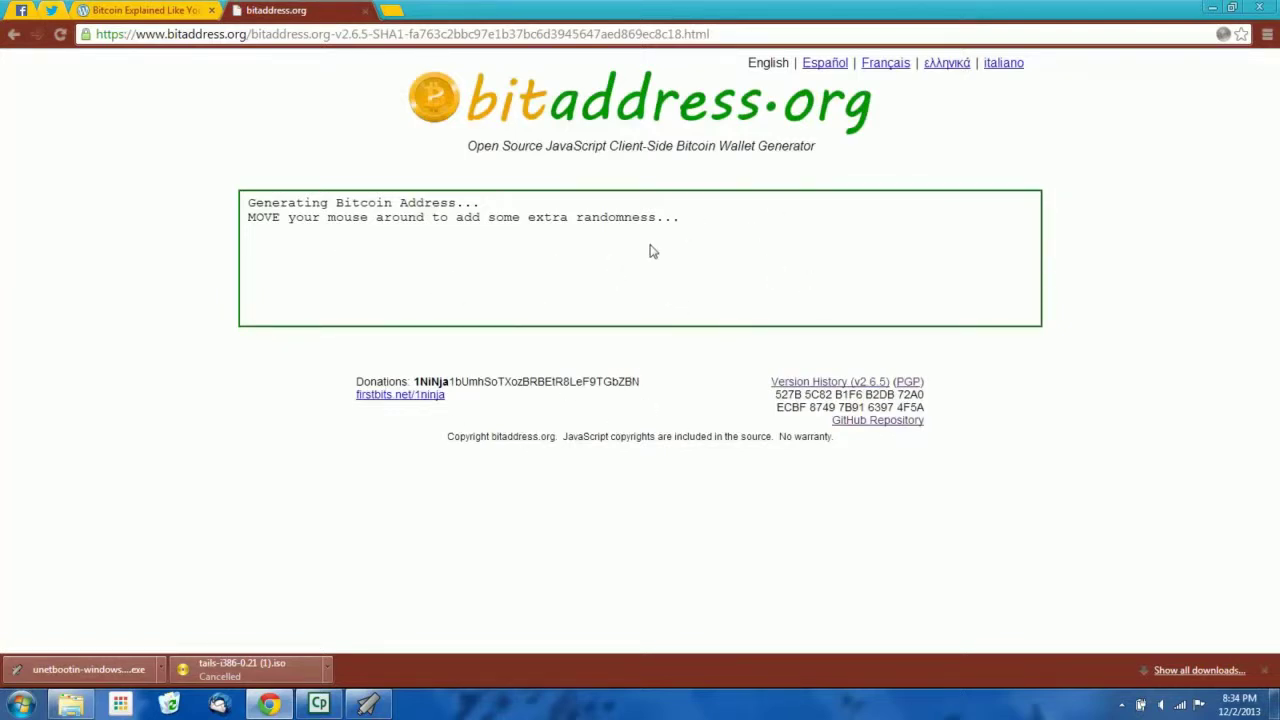
{"action": "scroll", "coordinate": [1278, 130], "scroll_direction": "down", "scroll_amount": 1}
{"action": "scroll", "coordinate": [1278, 130], "scroll_direction": "up", "scroll_amount": 1}
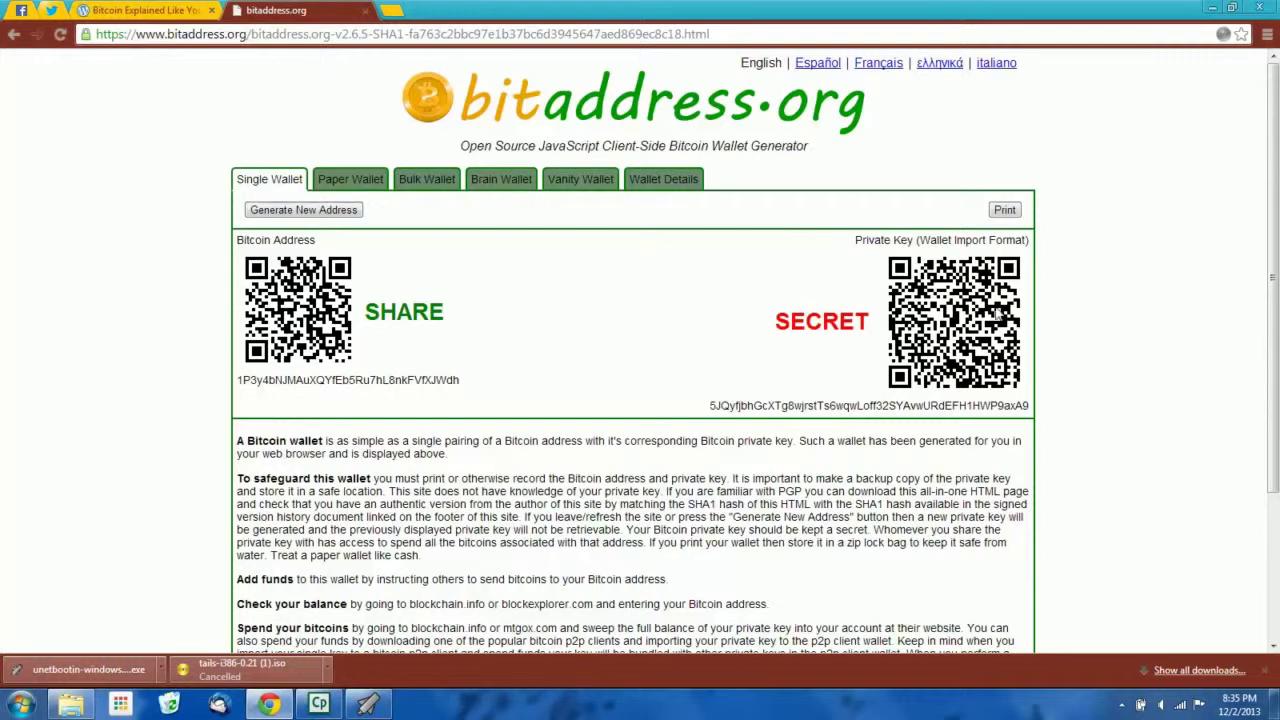
{"action": "scroll", "coordinate": [1270, 400], "scroll_direction": "down", "scroll_amount": 2}
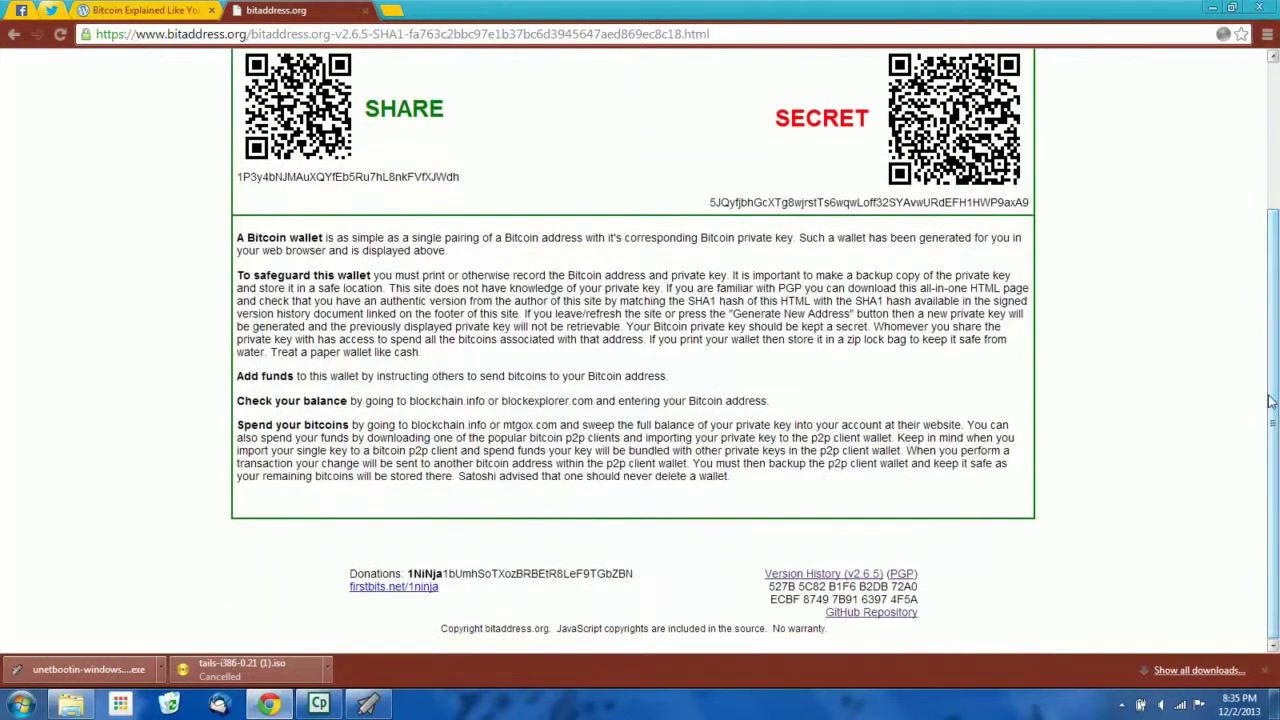
Download bitaddress.org-master.zip from the pointbiz/bitaddress.org GitHub repository linked in the footer
{"action": "left_click", "coordinate": [892, 615]}
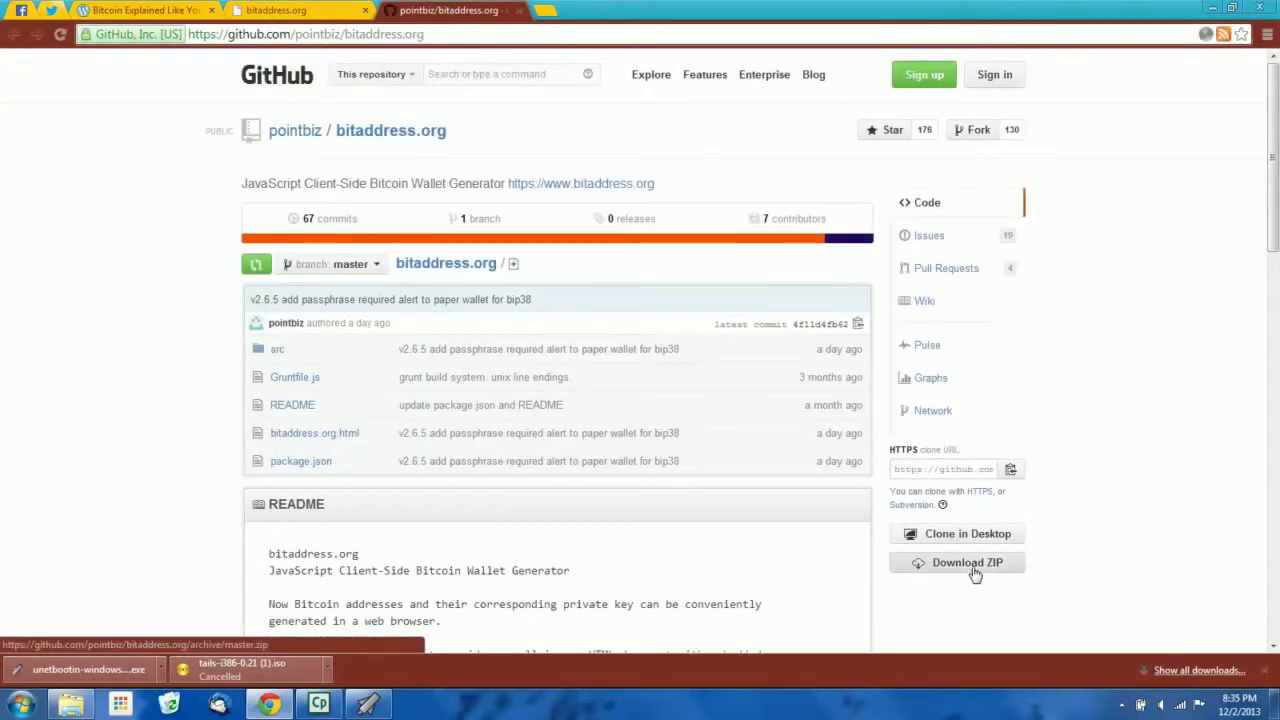
{"action": "left_click", "coordinate": [966, 562]}
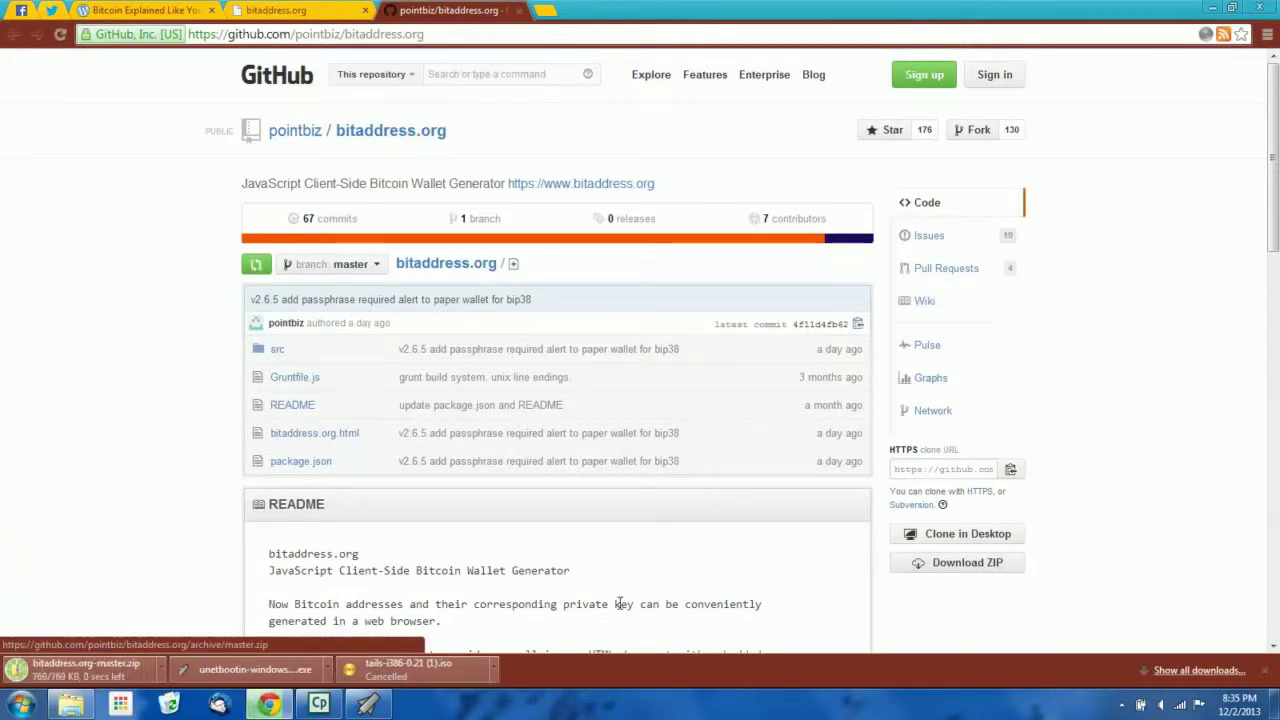
{"action": "left_click", "coordinate": [70, 704]}
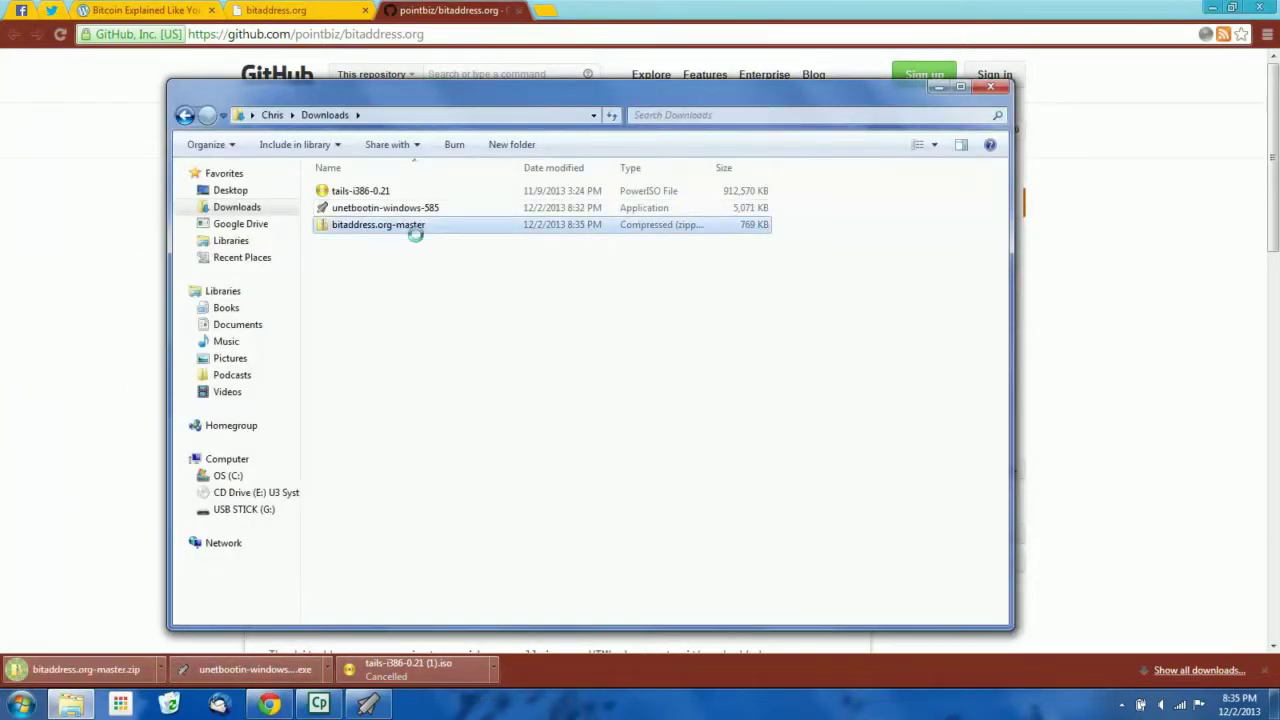
Extract bitaddress.org-master.zip and open the nested folder containing the bitaddress.org file
{"action": "right_click", "coordinate": [390, 227]}
{"action": "left_click", "coordinate": [441, 276]}
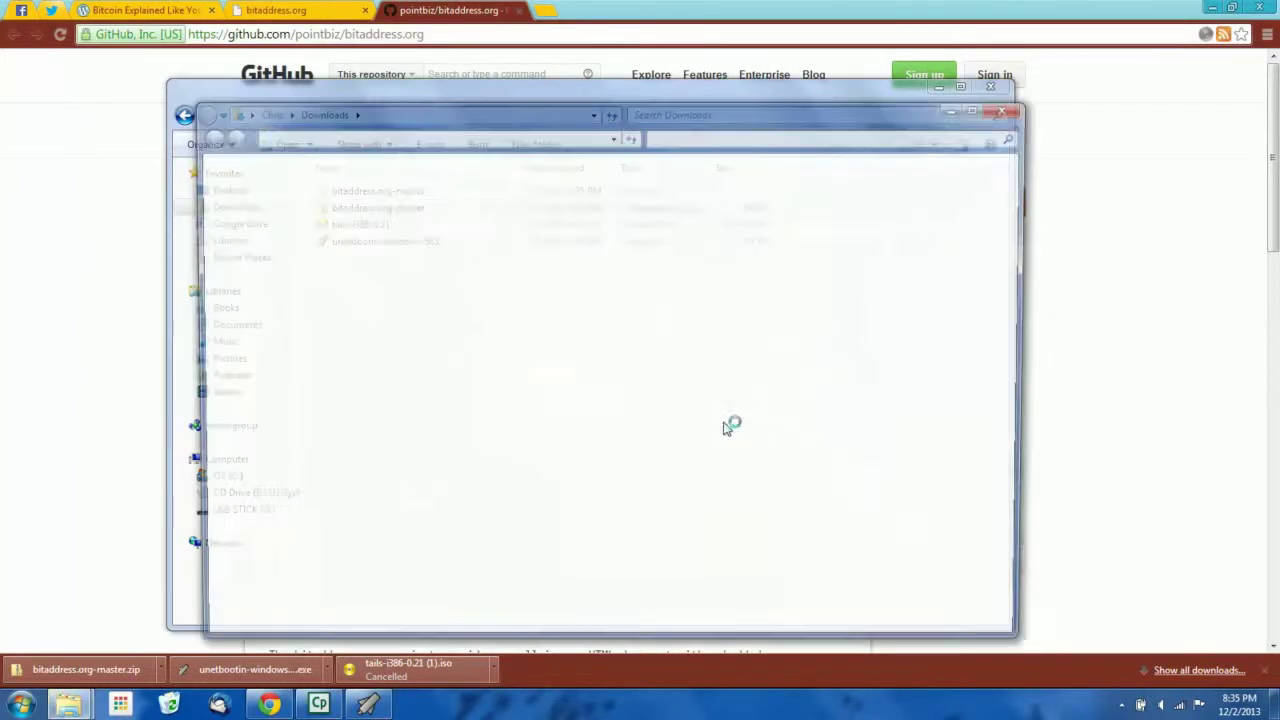
{"action": "left_click", "coordinate": [1013, 105]}
{"action": "left_click", "coordinate": [368, 193]}
{"action": "double_click", "coordinate": [368, 193]}
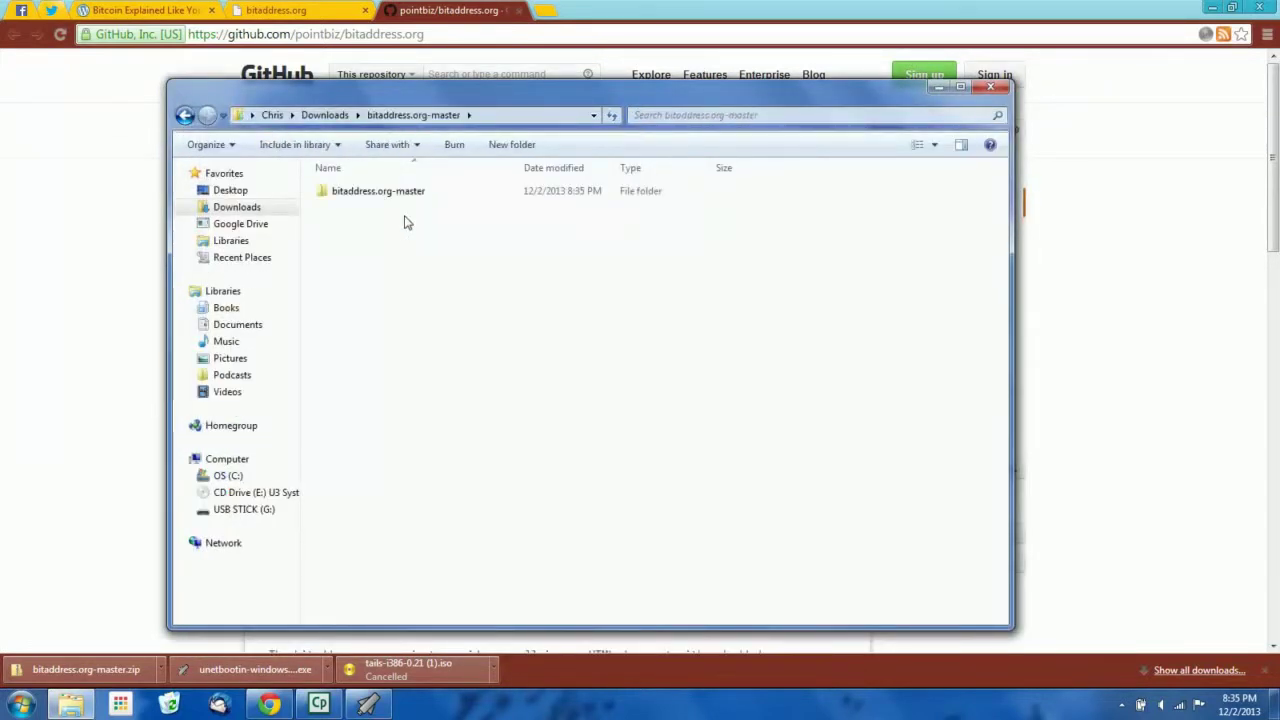
{"action": "double_click", "coordinate": [369, 191]}
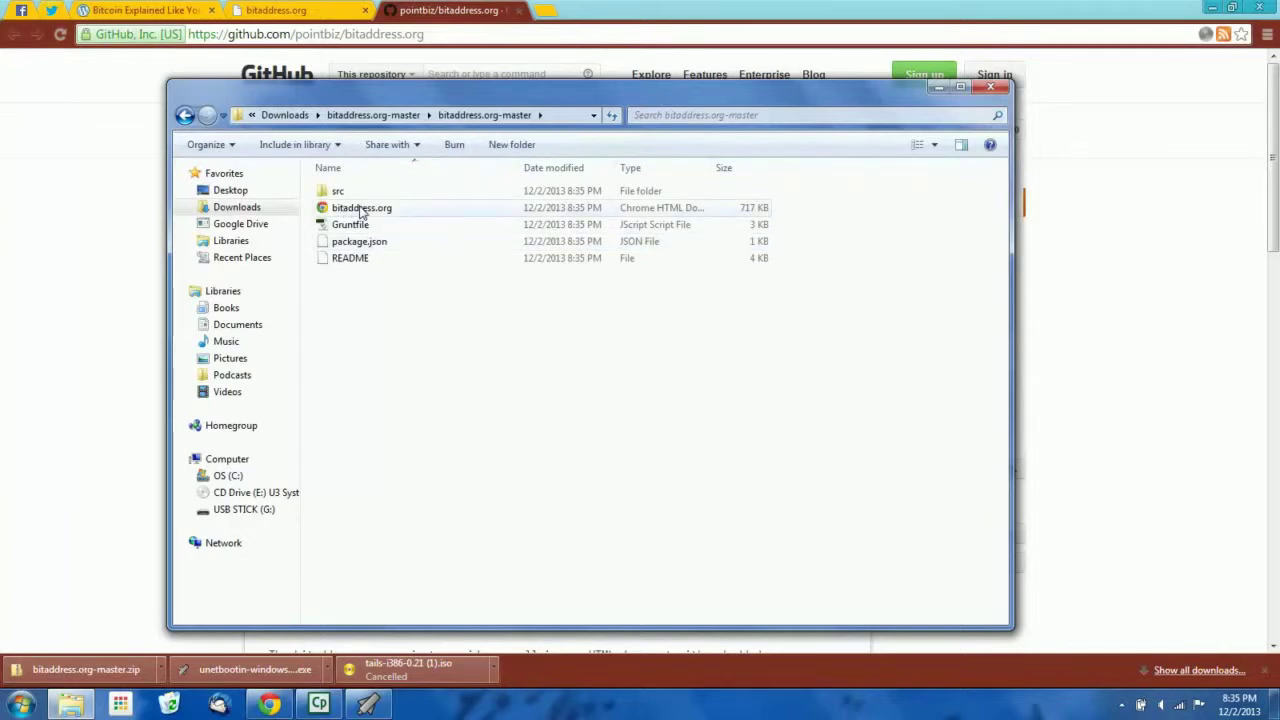
{"action": "left_click", "coordinate": [362, 212]}
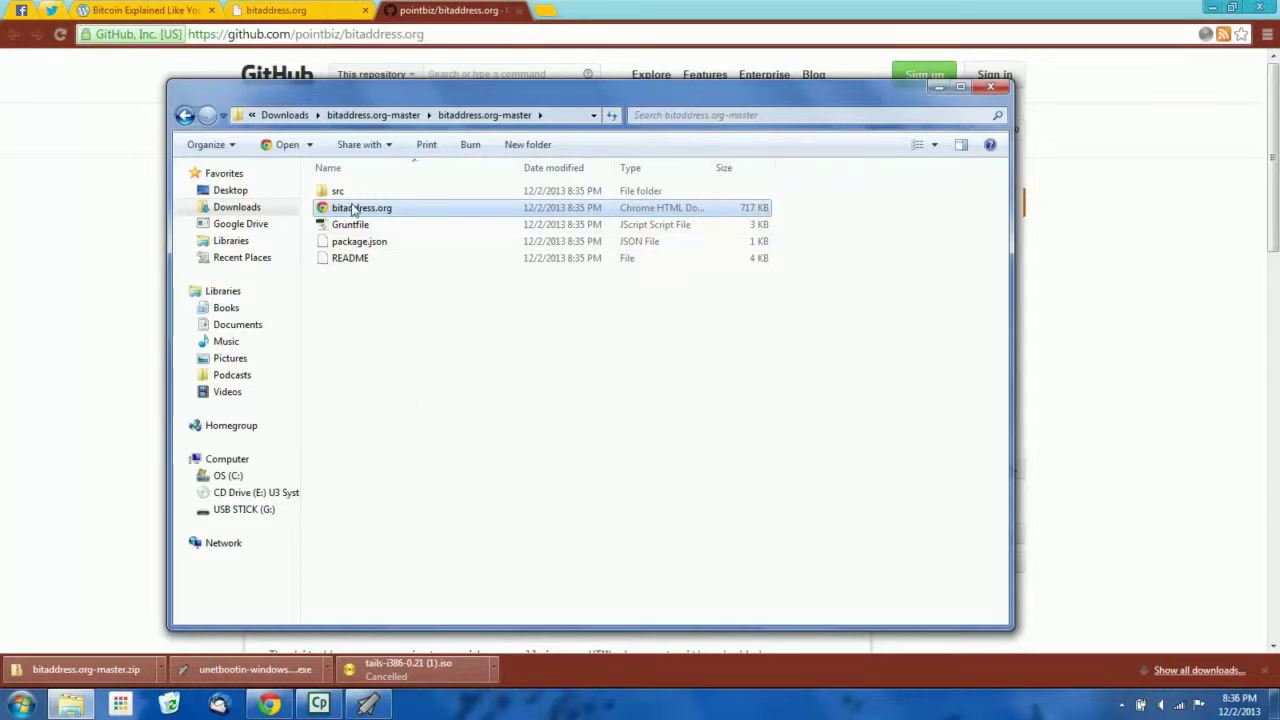
Copy the bitaddress.org file onto the USB stick and check on the UNetbootin installer
{"action": "left_click_drag", "start_coordinate": [352, 207], "coordinate": [443, 366]}
{"action": "left_click", "coordinate": [443, 366]}
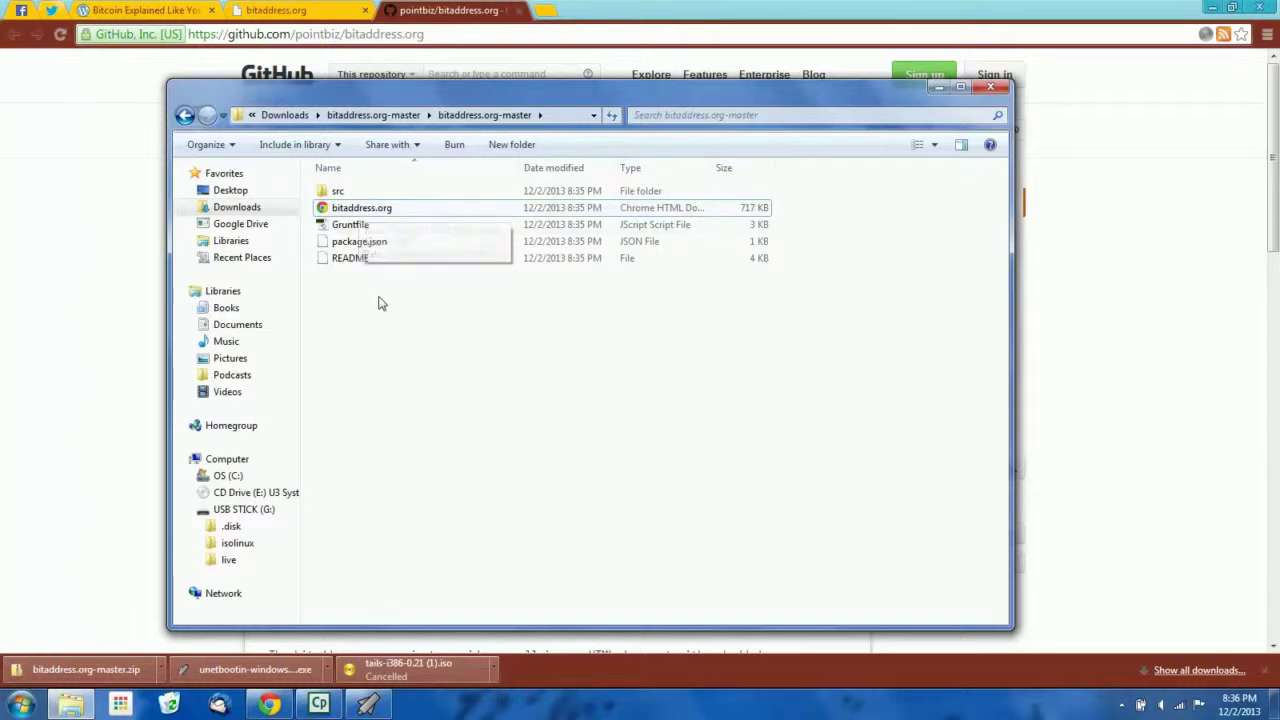
{"action": "left_click", "coordinate": [932, 90]}
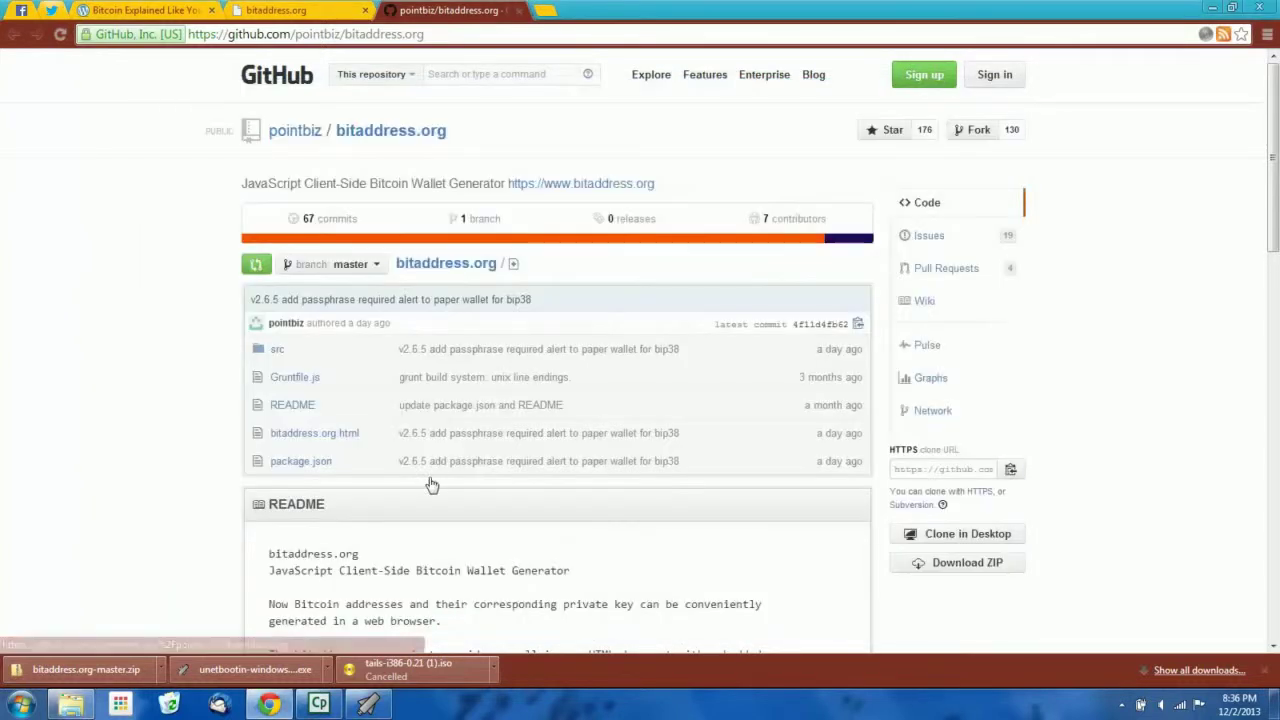
{"action": "left_click", "coordinate": [370, 705]}
Return to the bitaddress.org tab and open the v2.6.5 signed Version History from the footer
{"action": "left_click", "coordinate": [370, 705]}
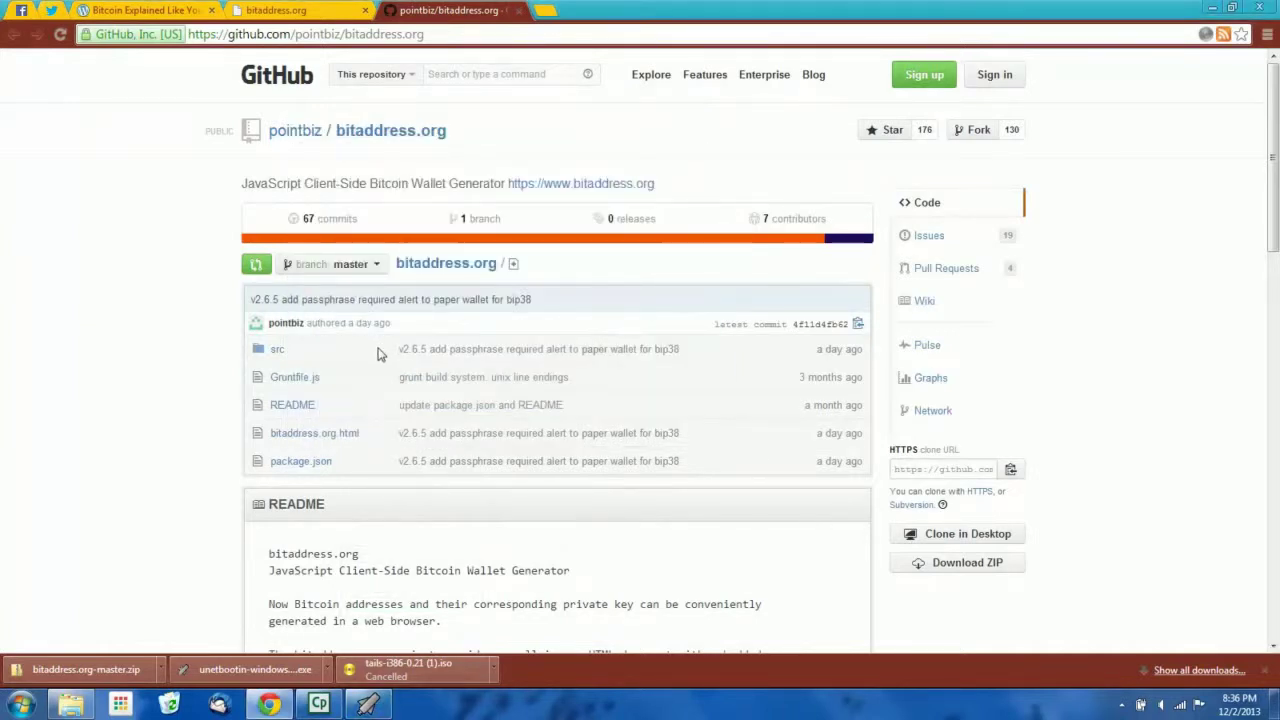
{"action": "left_click", "coordinate": [276, 10]}
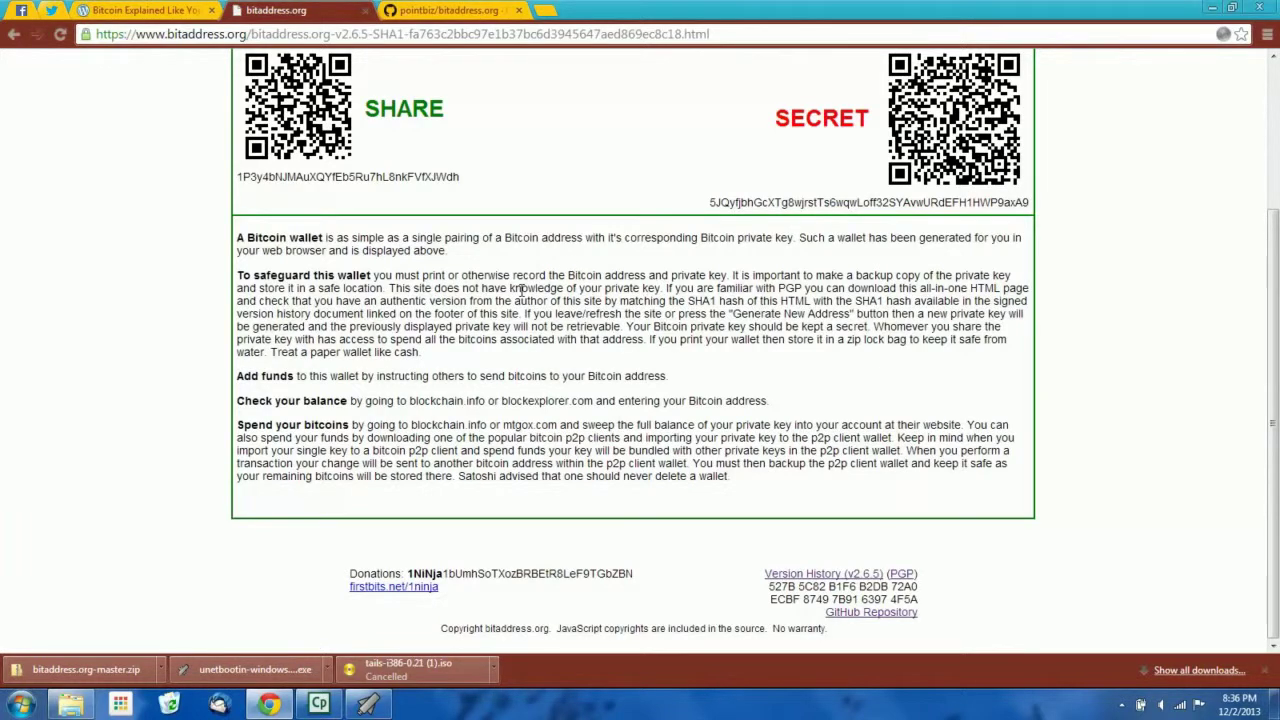
{"action": "left_click_drag", "start_coordinate": [1275, 307], "coordinate": [1270, 431]}
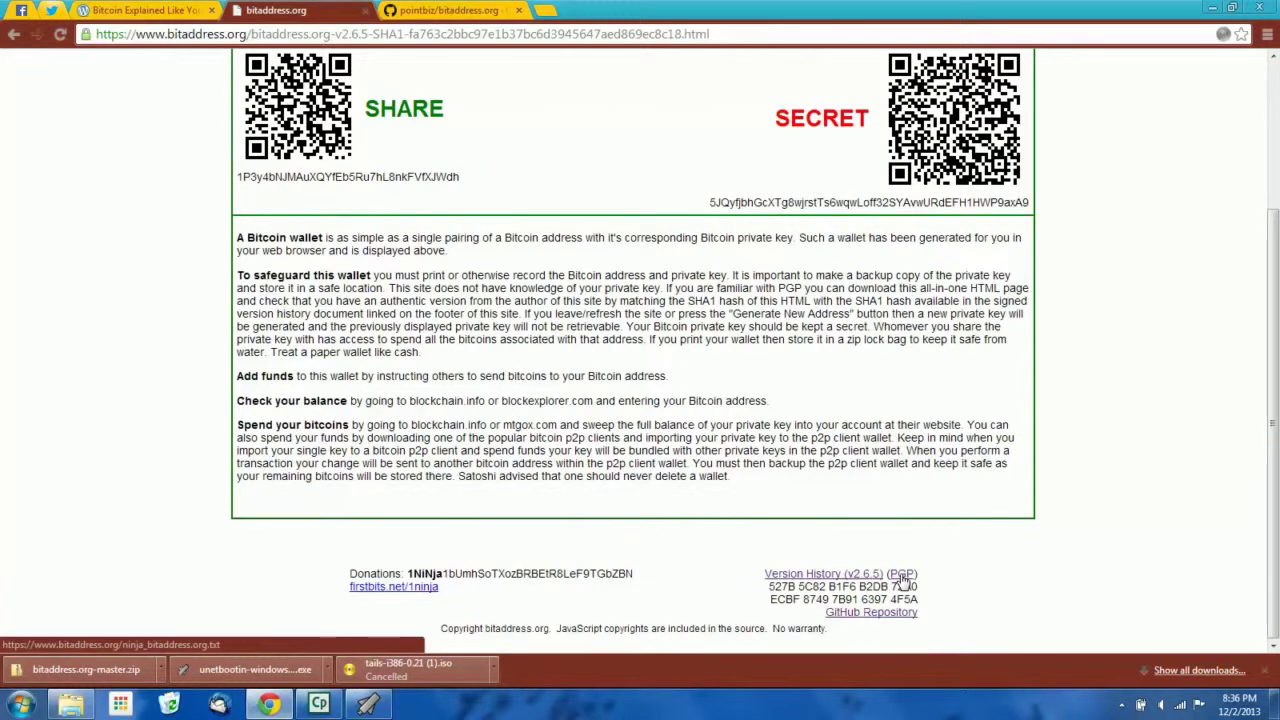
{"action": "left_click", "coordinate": [820, 577]}
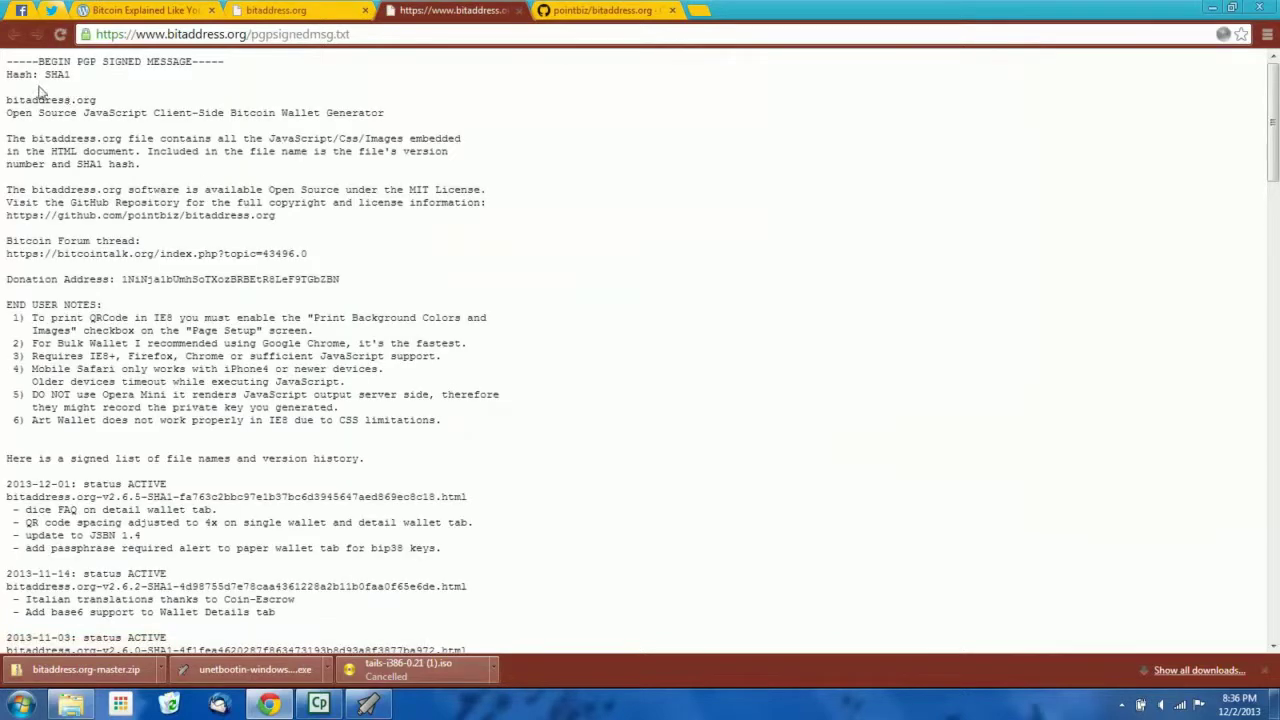
Compare the 2013-12-01 signed SHA1 hash with the loaded version, then exit the finished UNetbootin installer
{"action": "left_click_drag", "start_coordinate": [6, 64], "coordinate": [359, 488]}
{"action": "left_click", "coordinate": [364, 490]}
{"action": "left_click_drag", "start_coordinate": [1274, 111], "coordinate": [1274, 163]}
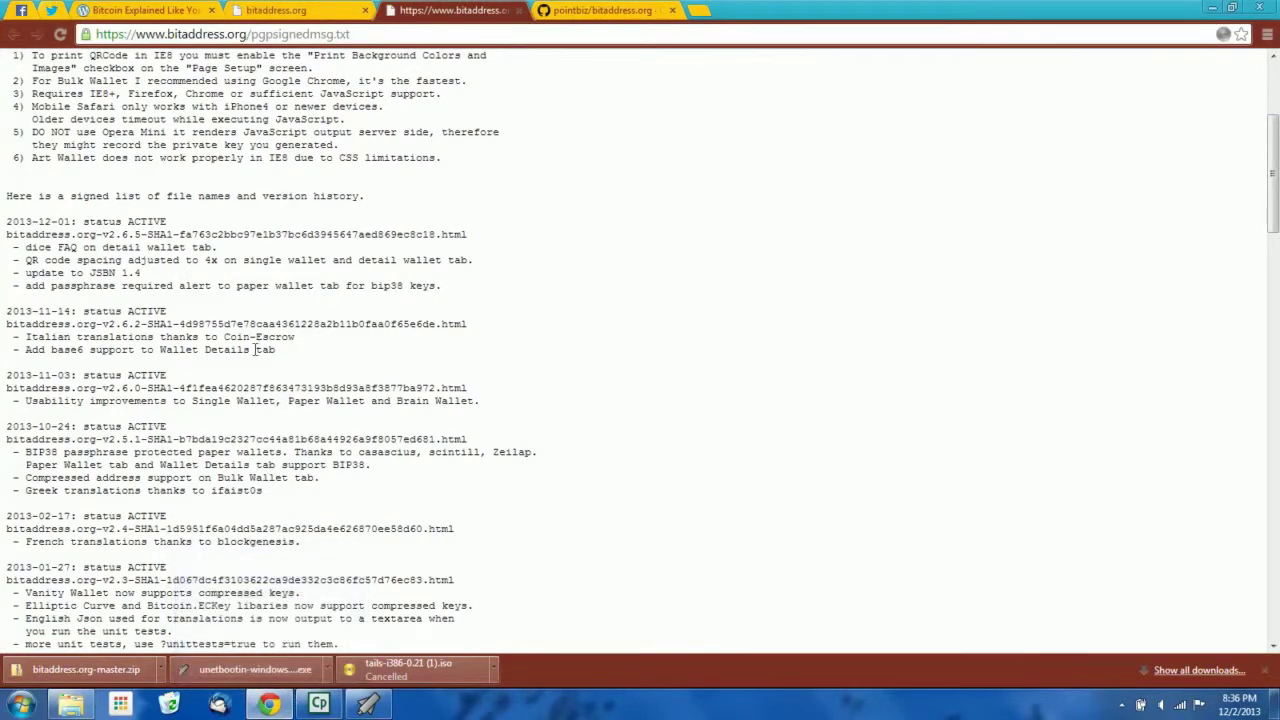
{"action": "left_click_drag", "start_coordinate": [147, 324], "coordinate": [168, 324]}
{"action": "left_click_drag", "start_coordinate": [180, 234], "coordinate": [437, 236]}
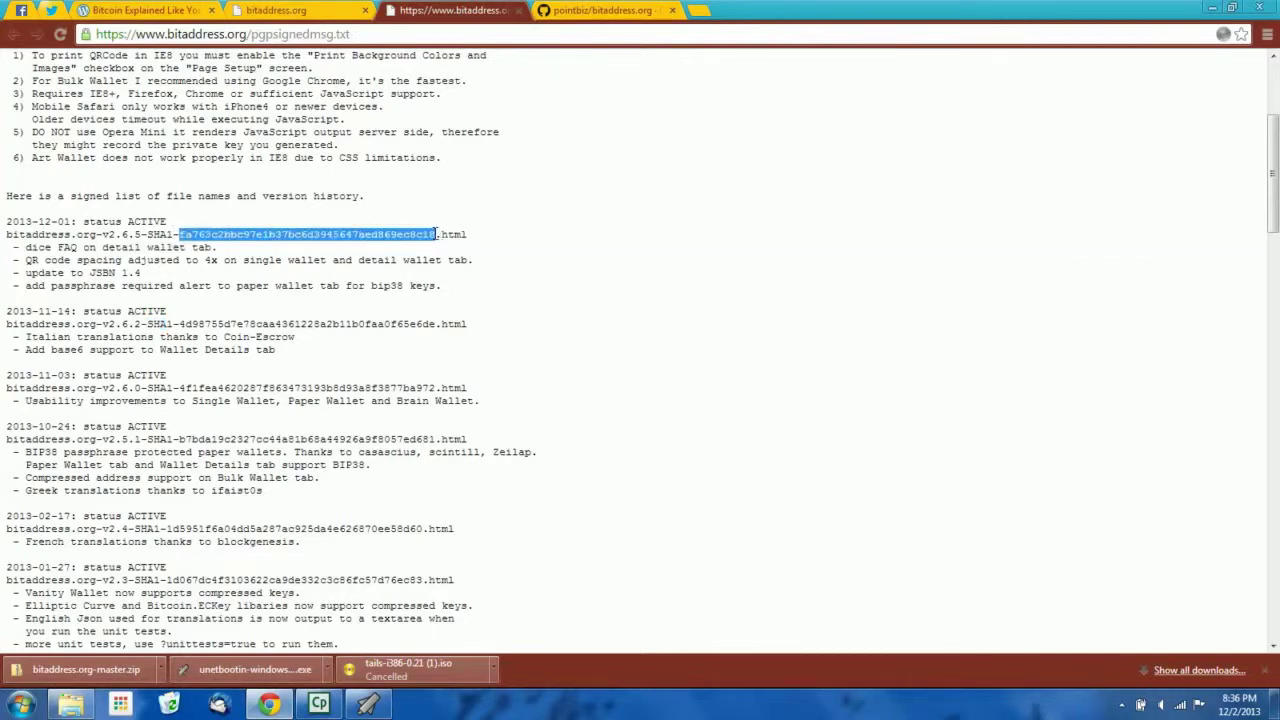
{"action": "left_click", "coordinate": [437, 280]}
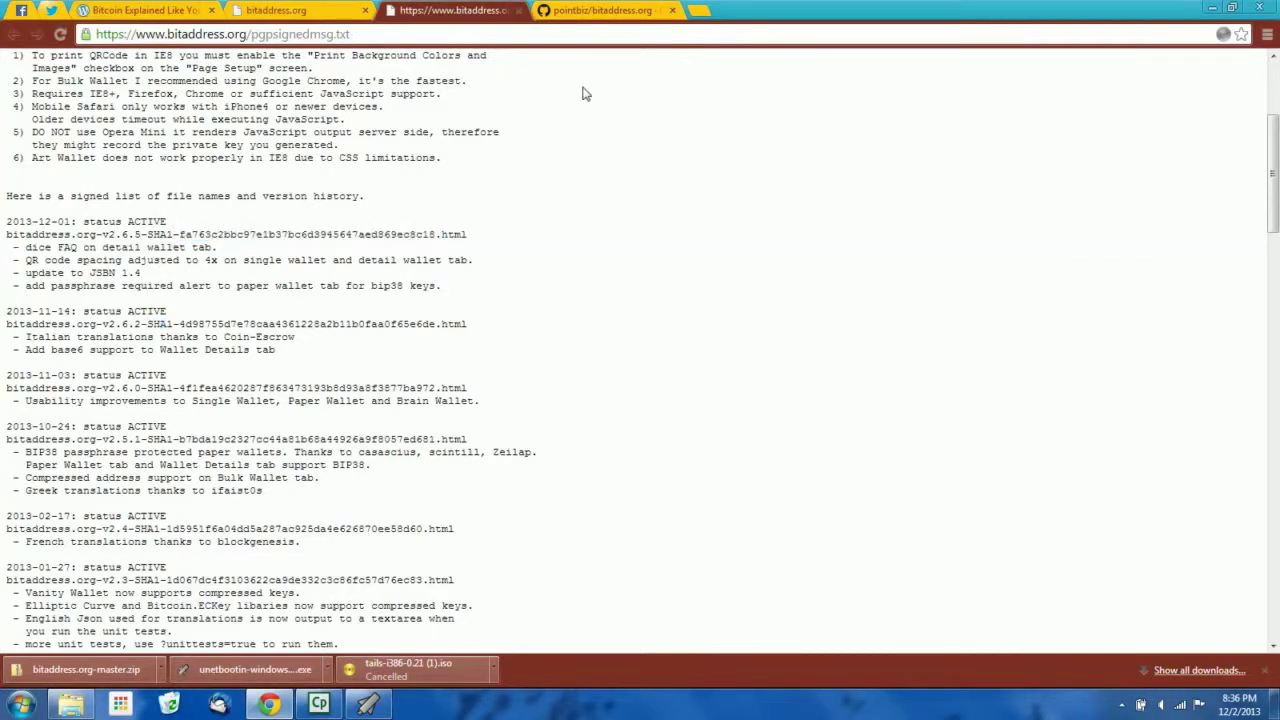
{"action": "left_click", "coordinate": [368, 704]}
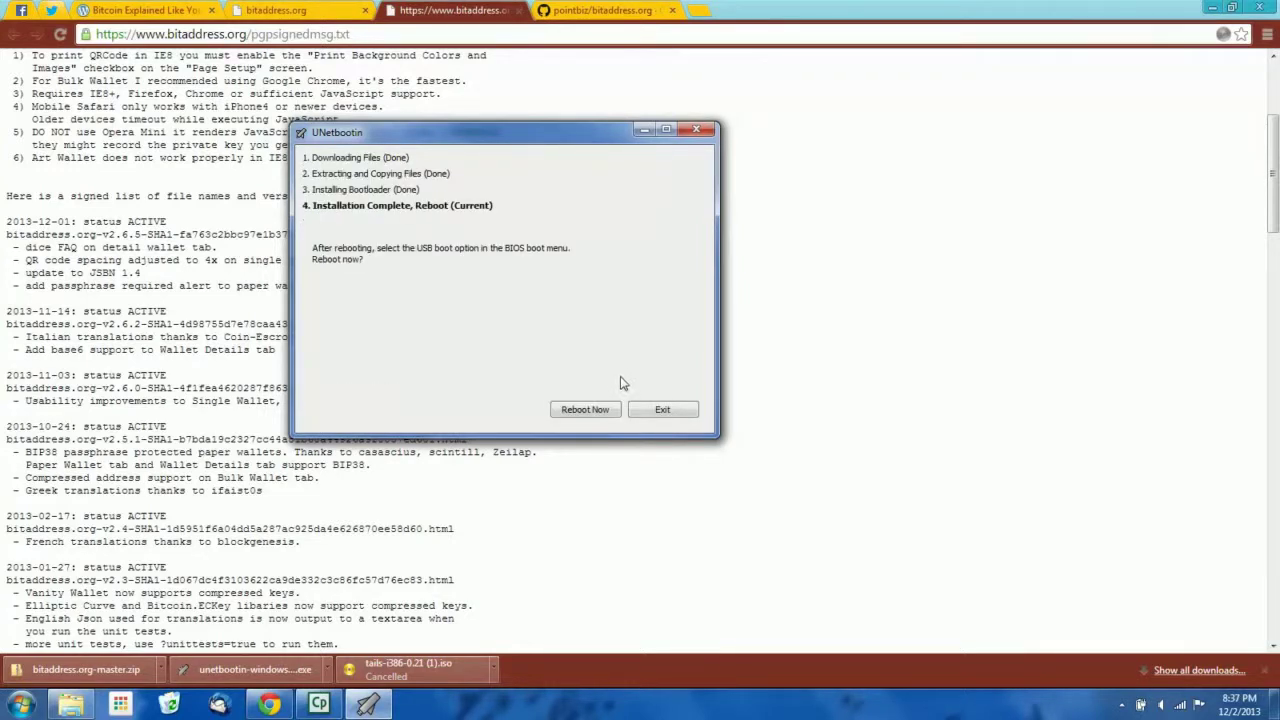
{"action": "left_click", "coordinate": [659, 410]}
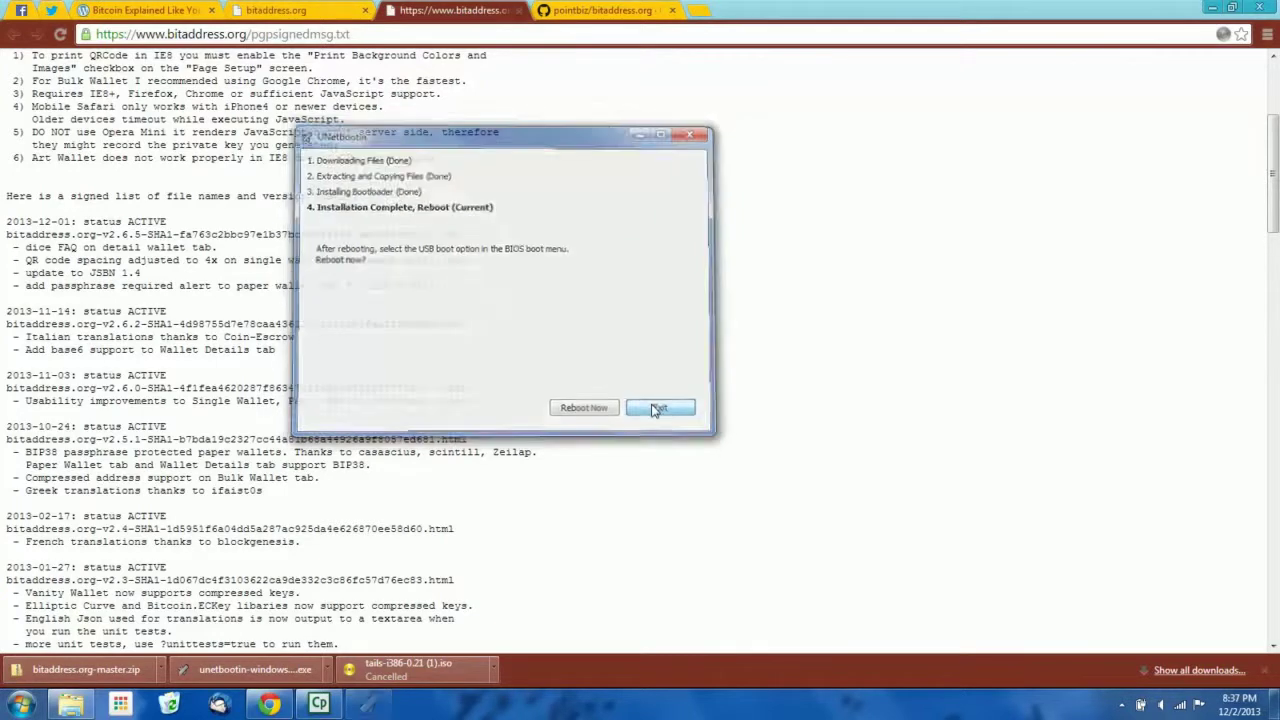
Bring back the nested bitaddress.org-master folder showing the 717 KB bitaddress.org file
{"action": "left_click", "coordinate": [70, 704]}
{"action": "left_click", "coordinate": [368, 213]}
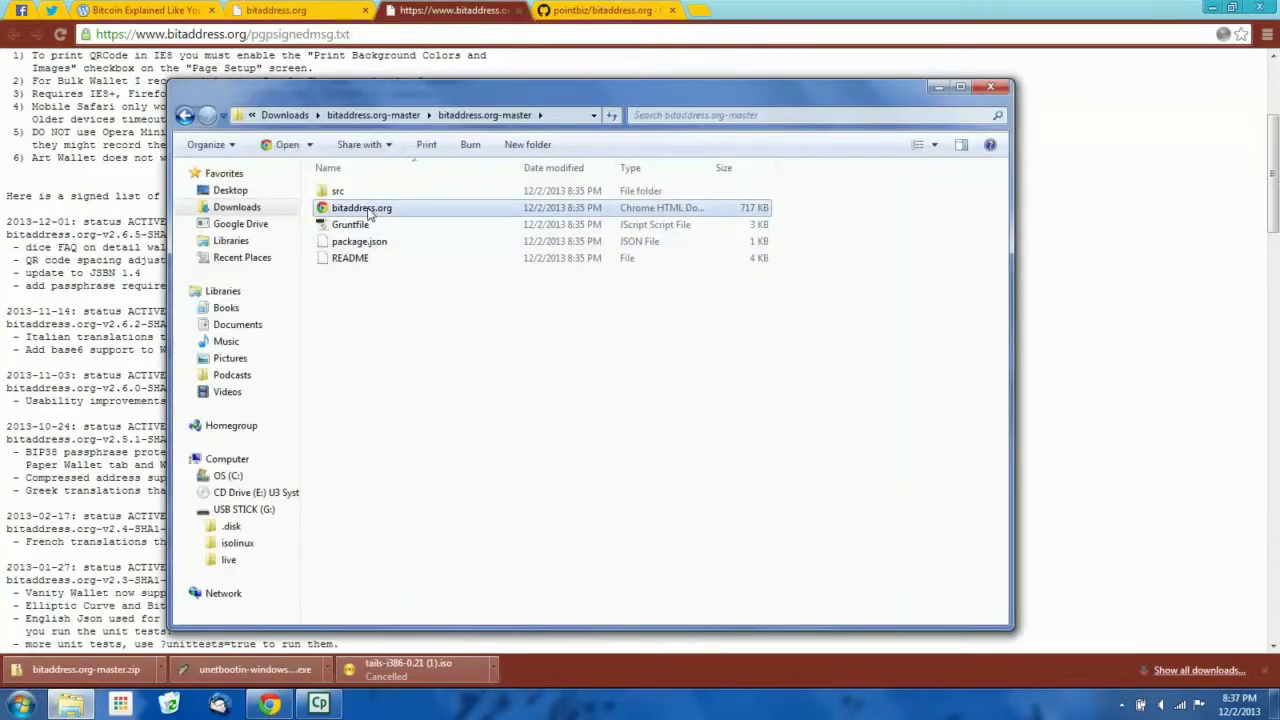
{"action": "mouse_move", "coordinate": [368, 213]}
{"action": "left_mouse_down"}
{"action": "mouse_move", "coordinate": [362, 340]}
{"action": "mouse_move", "coordinate": [362, 215]}
{"action": "left_mouse_up"}
{"action": "left_click", "coordinate": [557, 397]}
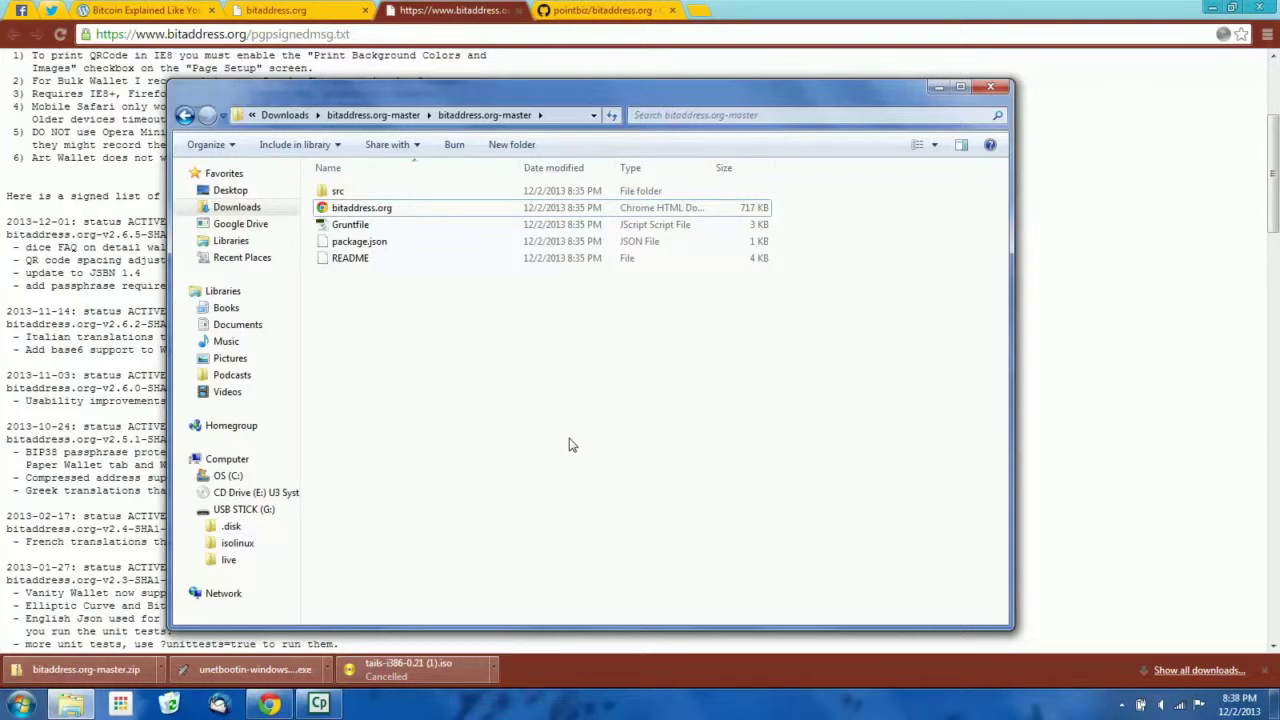
Restart Windows 7 into Tails and minimize the terminal to reveal the empty desktop
{"action": "left_click", "coordinate": [20, 704]}
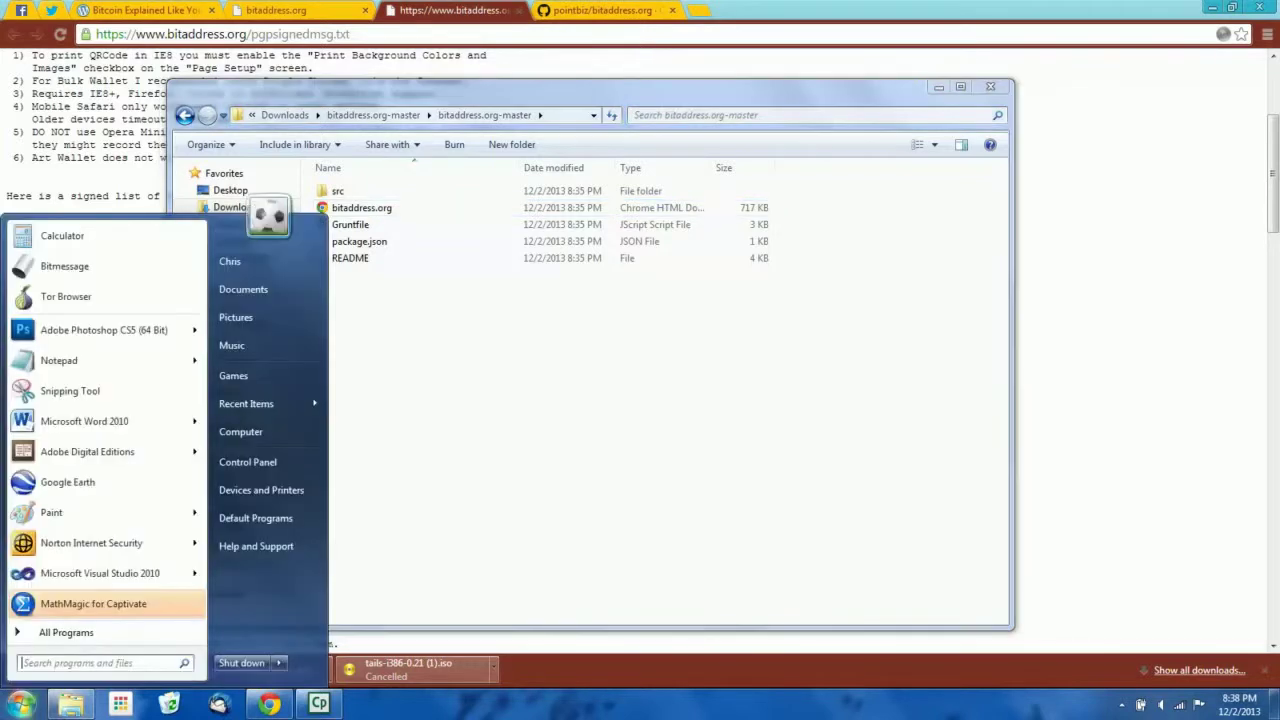
{"action": "left_click", "coordinate": [280, 662]}
{"action": "left_click", "coordinate": [615, 485]}
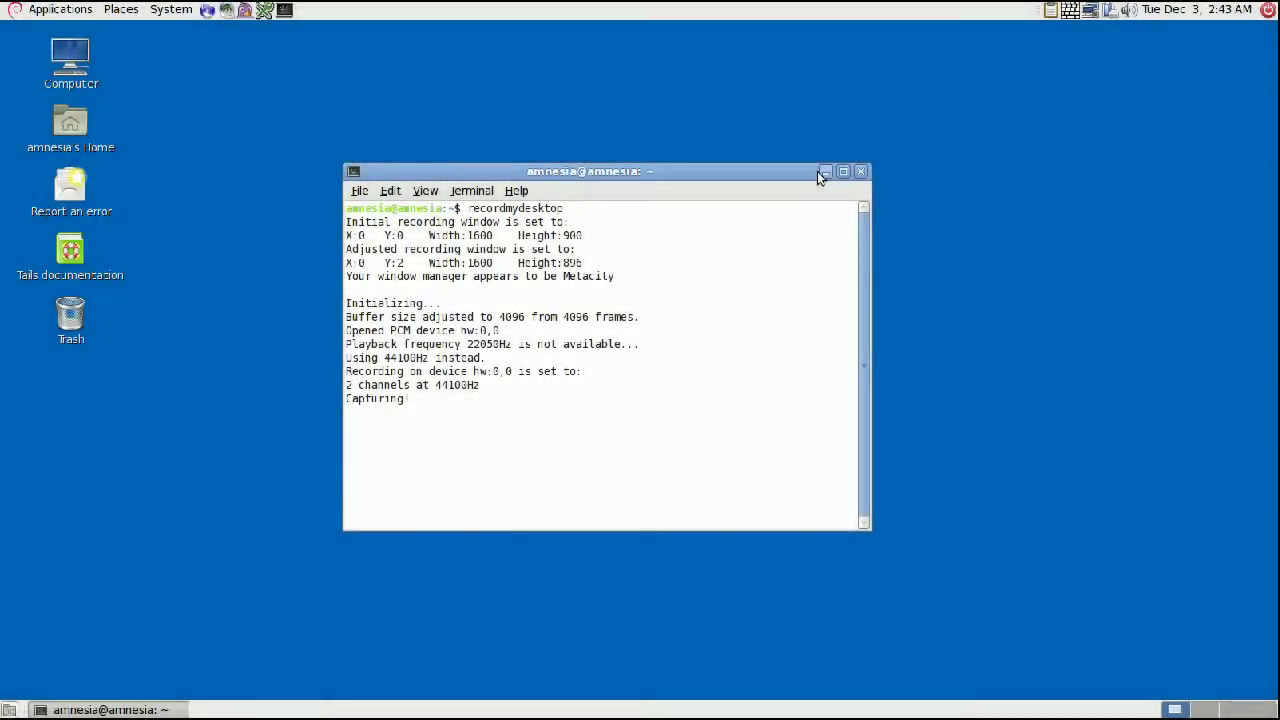
{"action": "left_click", "coordinate": [824, 171]}
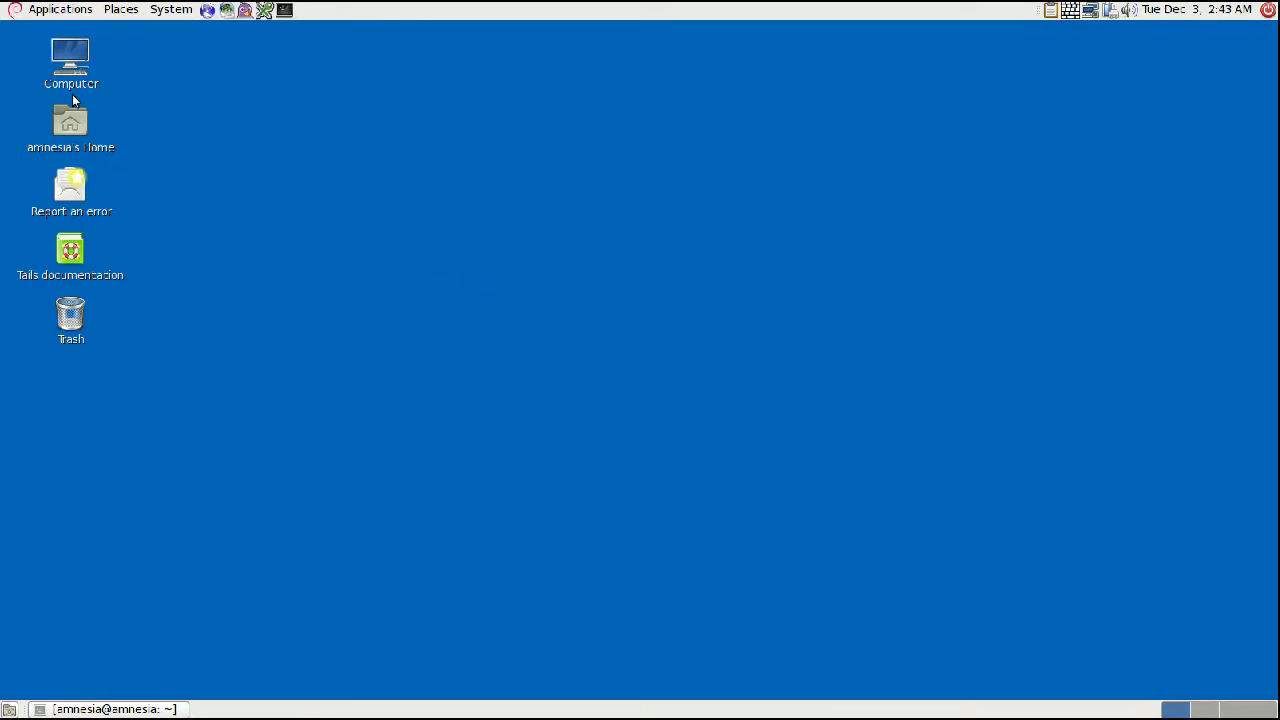
Open bitaddress.org.html from the USB STICK via the Computer overview in File Browser
{"action": "double_click", "coordinate": [73, 61]}
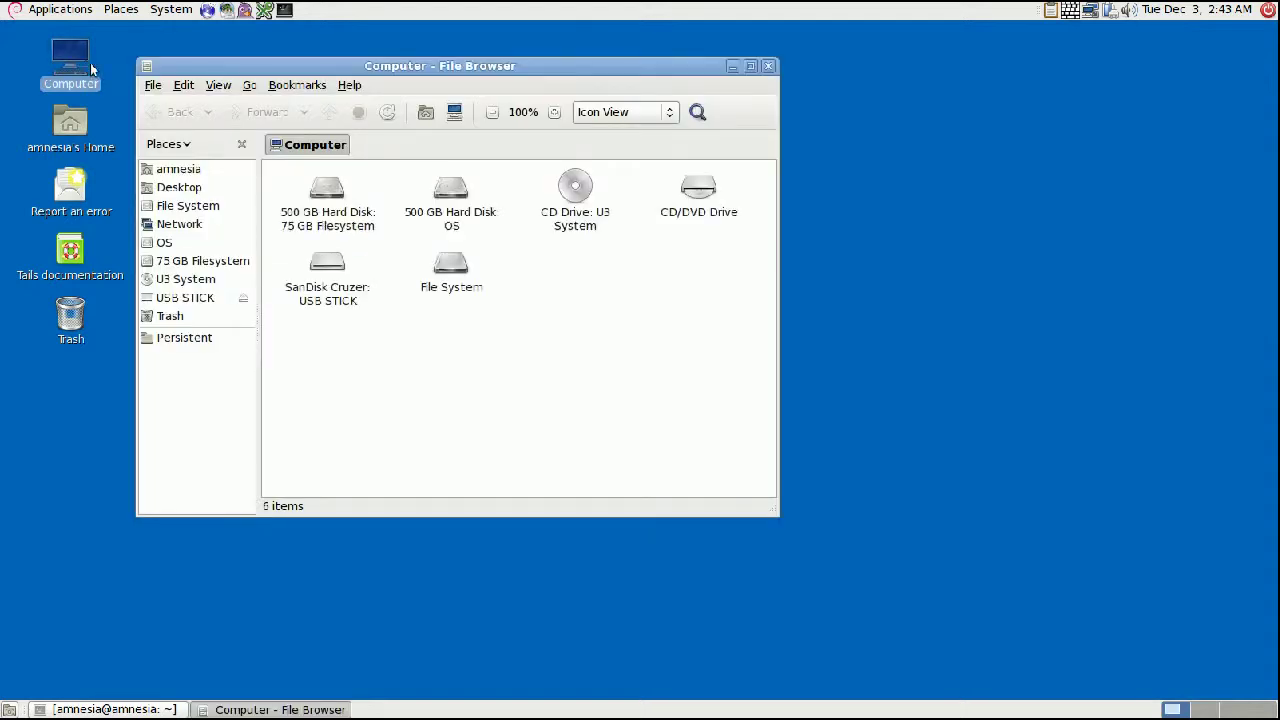
{"action": "left_click", "coordinate": [197, 300]}
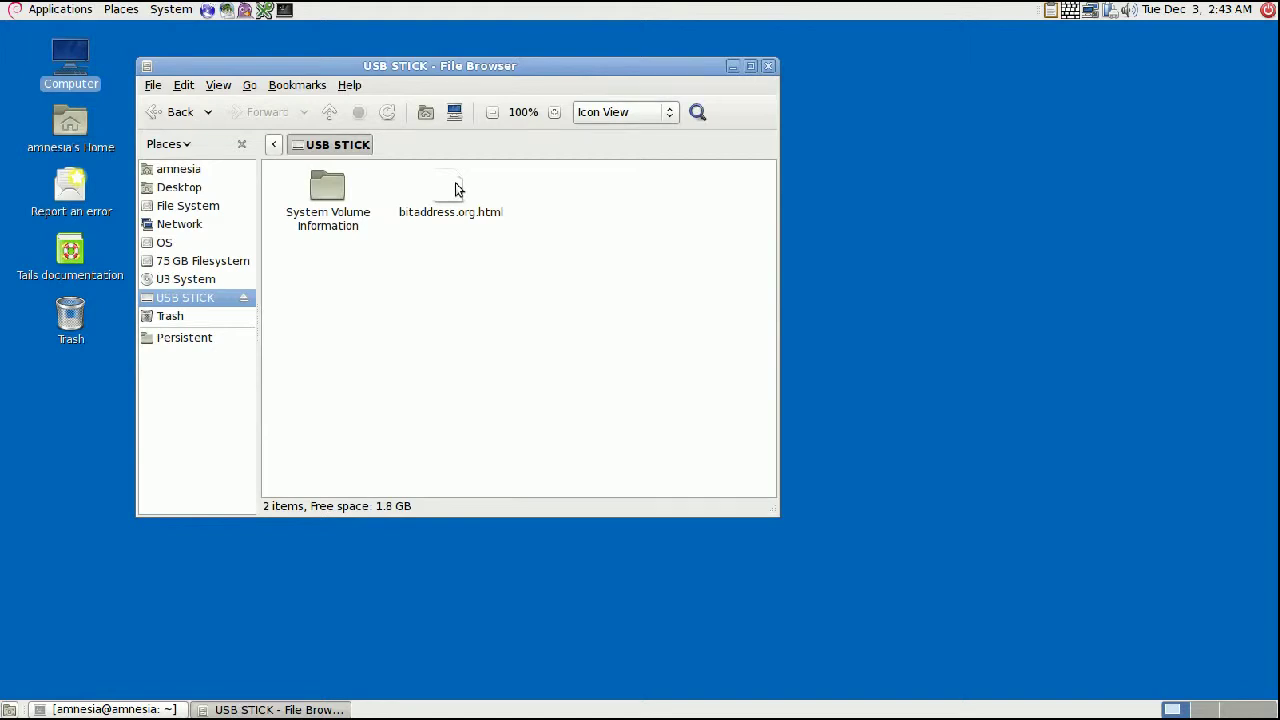
{"action": "double_click", "coordinate": [455, 189]}
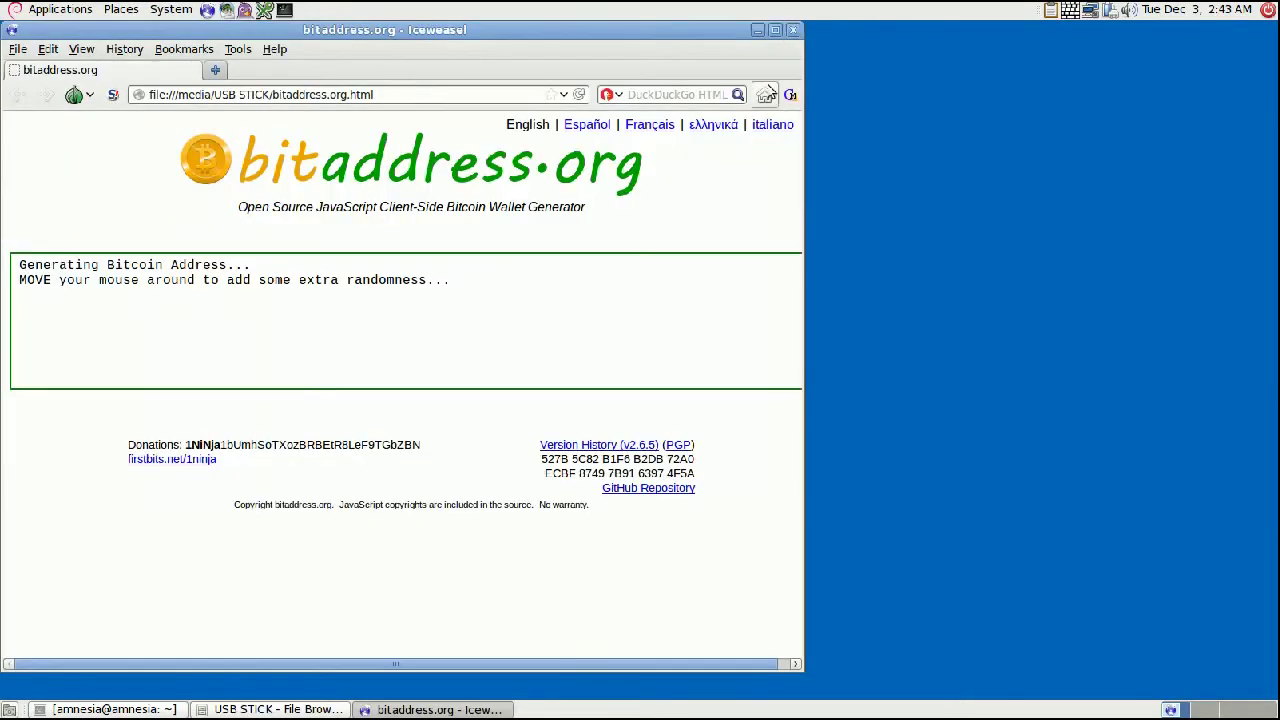
Maximize Iceweasel, review the three generated paper wallets, and tick BIP38 encryption
{"action": "left_click", "coordinate": [774, 30]}
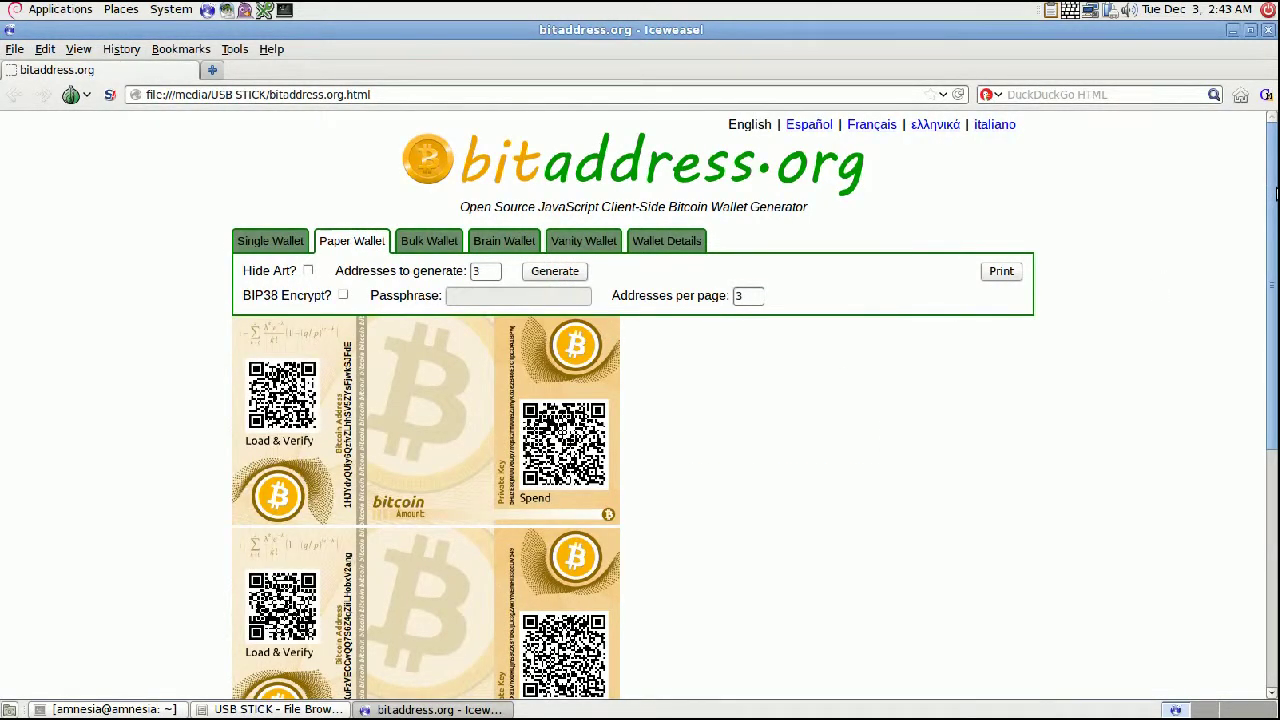
{"action": "scroll", "coordinate": [1273, 281], "scroll_direction": "down", "scroll_amount": 2}
{"action": "left_click_drag", "start_coordinate": [1273, 281], "coordinate": [1273, 364]}
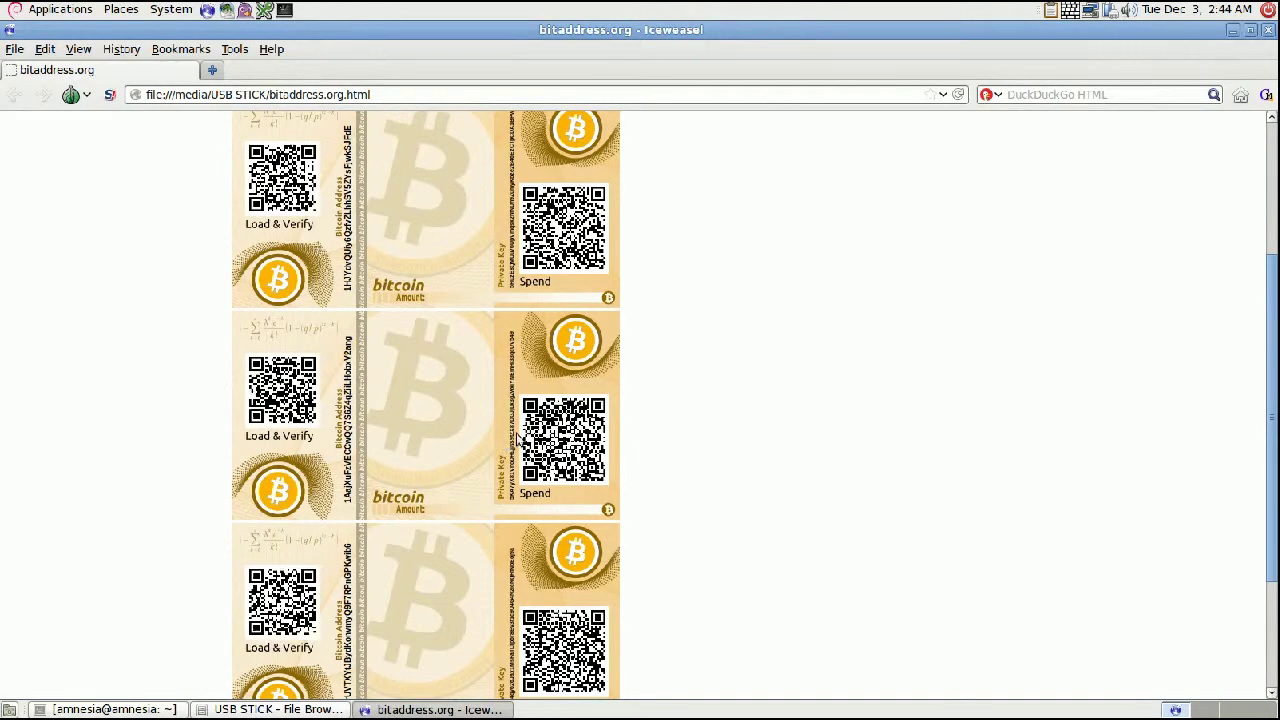
{"action": "left_click_drag", "start_coordinate": [1276, 383], "coordinate": [1276, 248]}
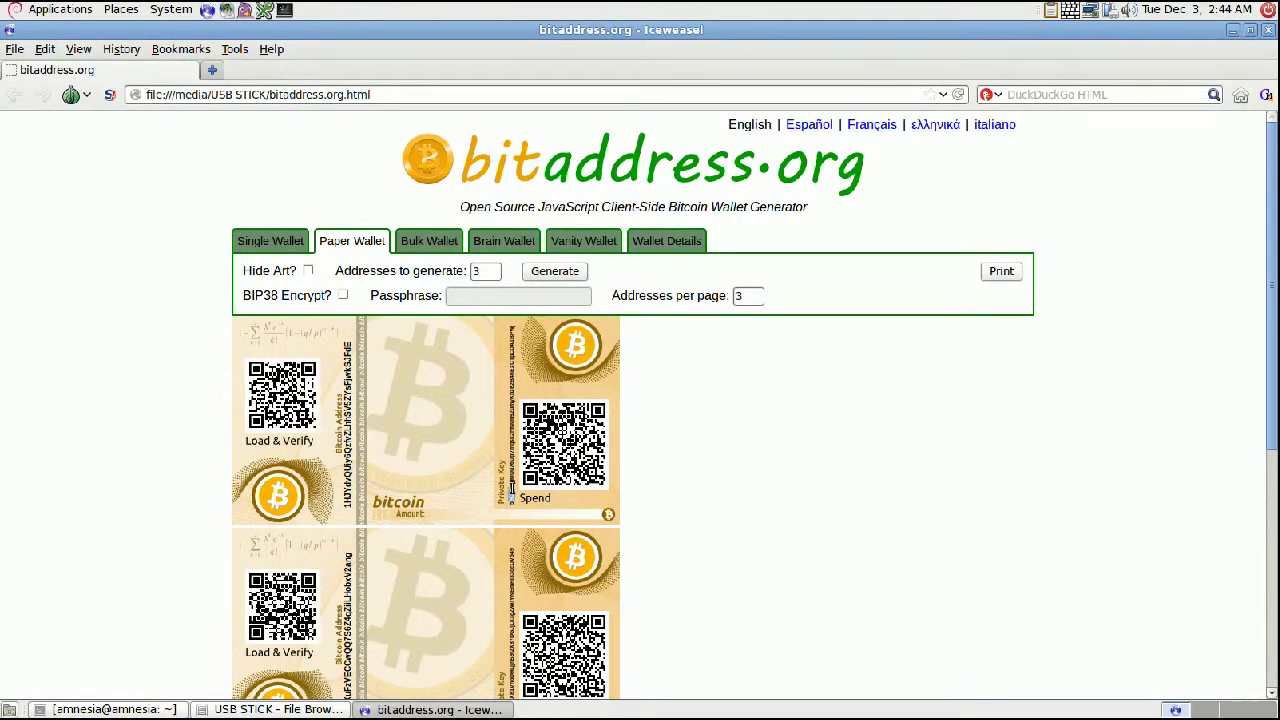
{"action": "left_click_drag", "start_coordinate": [511, 497], "coordinate": [513, 341]}
{"action": "left_click", "coordinate": [477, 352]}
{"action": "left_click", "coordinate": [342, 297]}
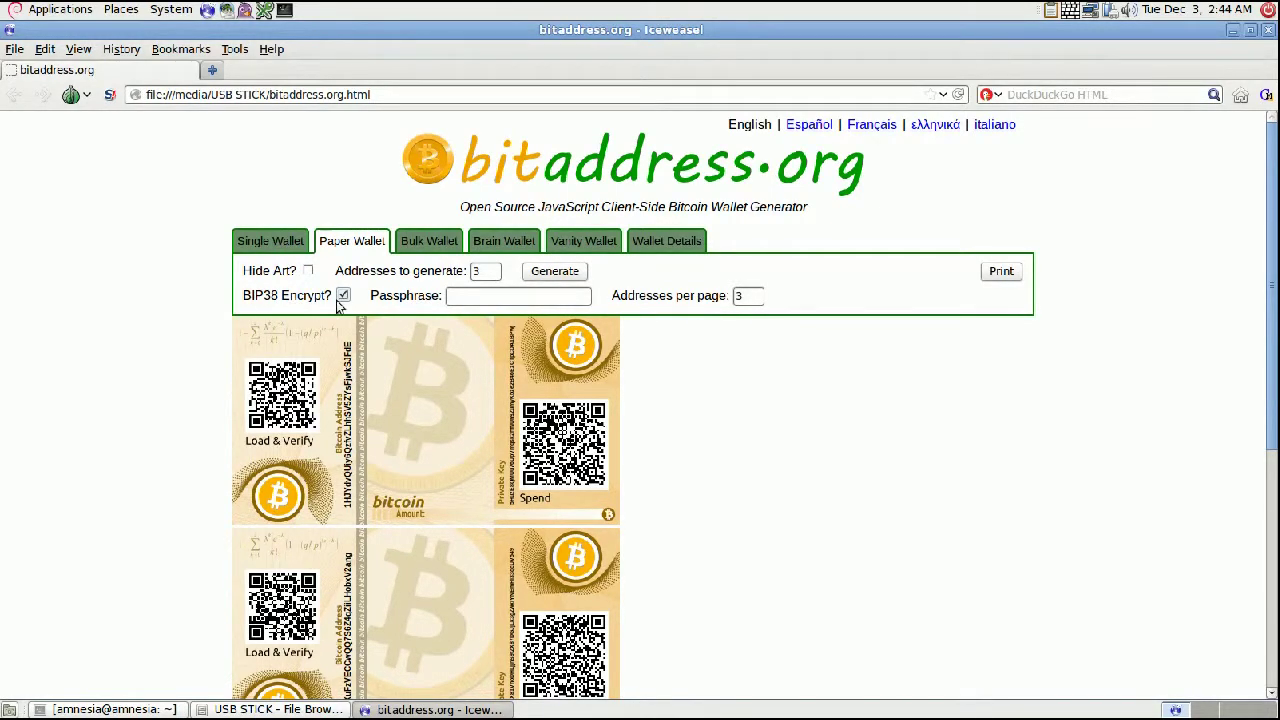
Enter the encryption passphrase and change the addresses to generate from 3 to 10
{"action": "left_click", "coordinate": [559, 298]}
{"action": "type", "text": "correct hor"}
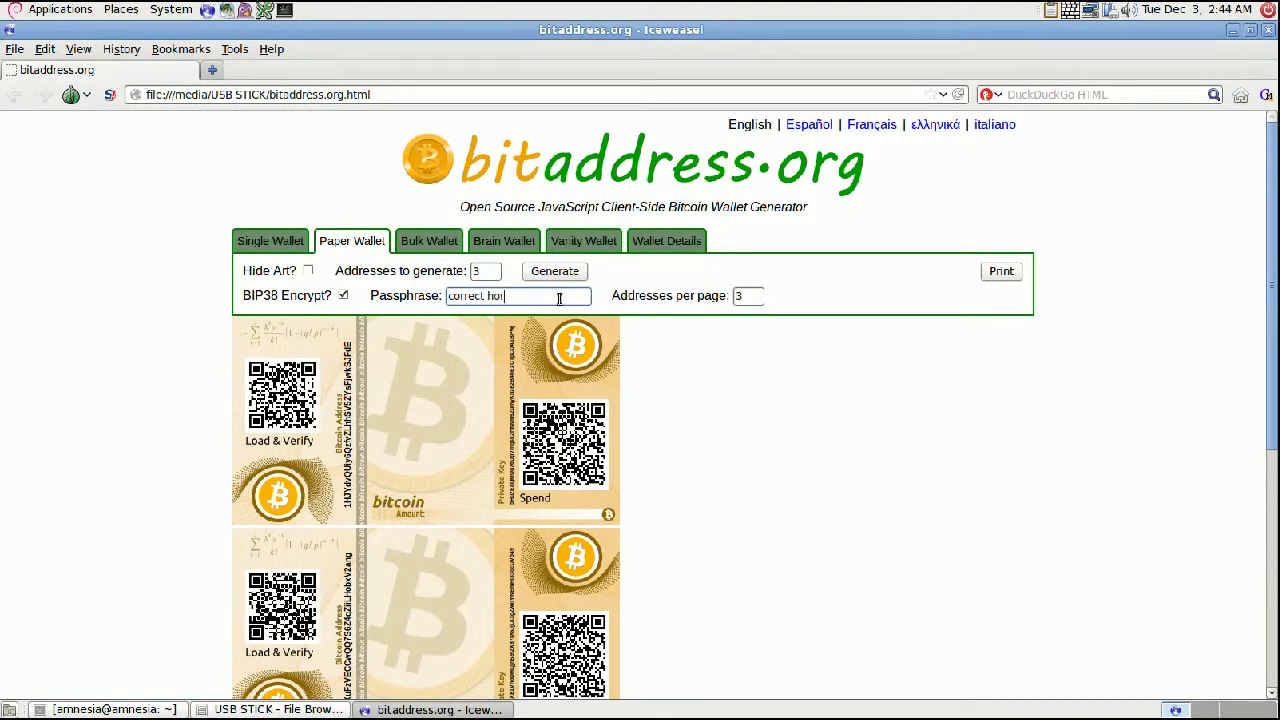
{"action": "type", "text": "se battery staple"}
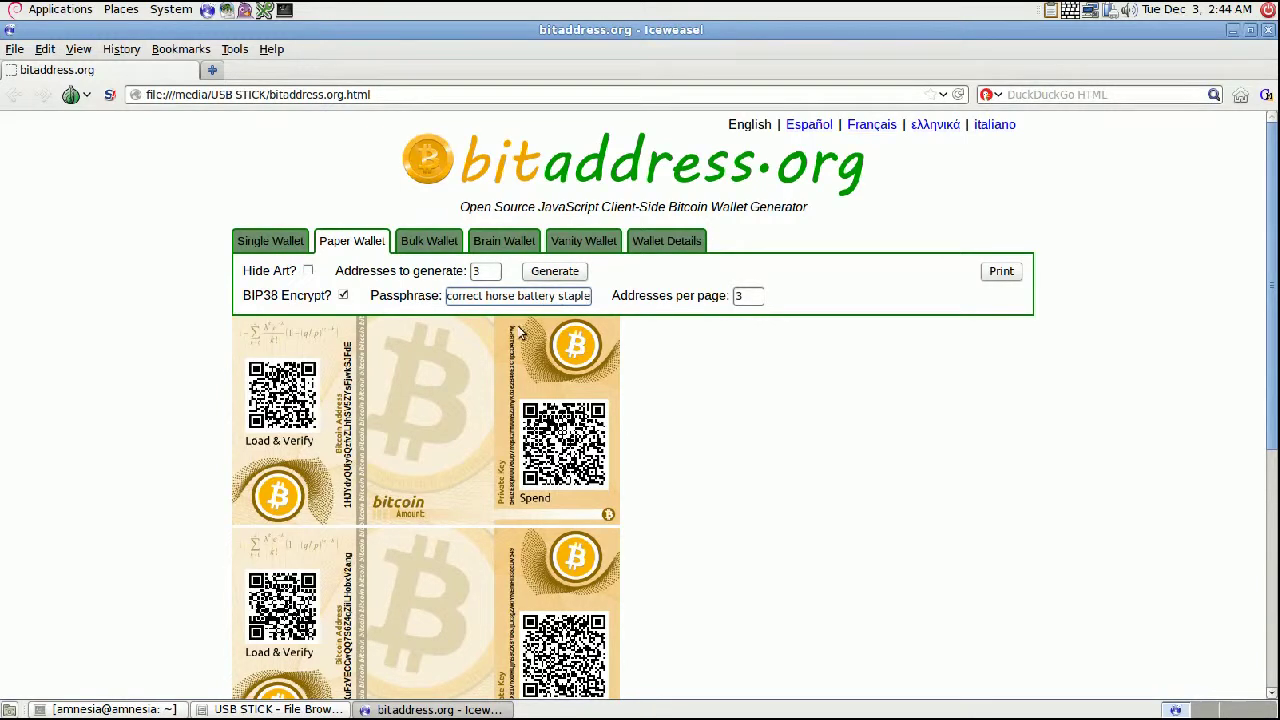
{"action": "left_click", "coordinate": [486, 271]}
{"action": "left_click_drag", "start_coordinate": [486, 271], "coordinate": [440, 277]}
{"action": "type", "text": "10"}
Generate the ten BIP38-encrypted paper wallets, three per page, and send them to print
{"action": "left_click", "coordinate": [562, 276]}
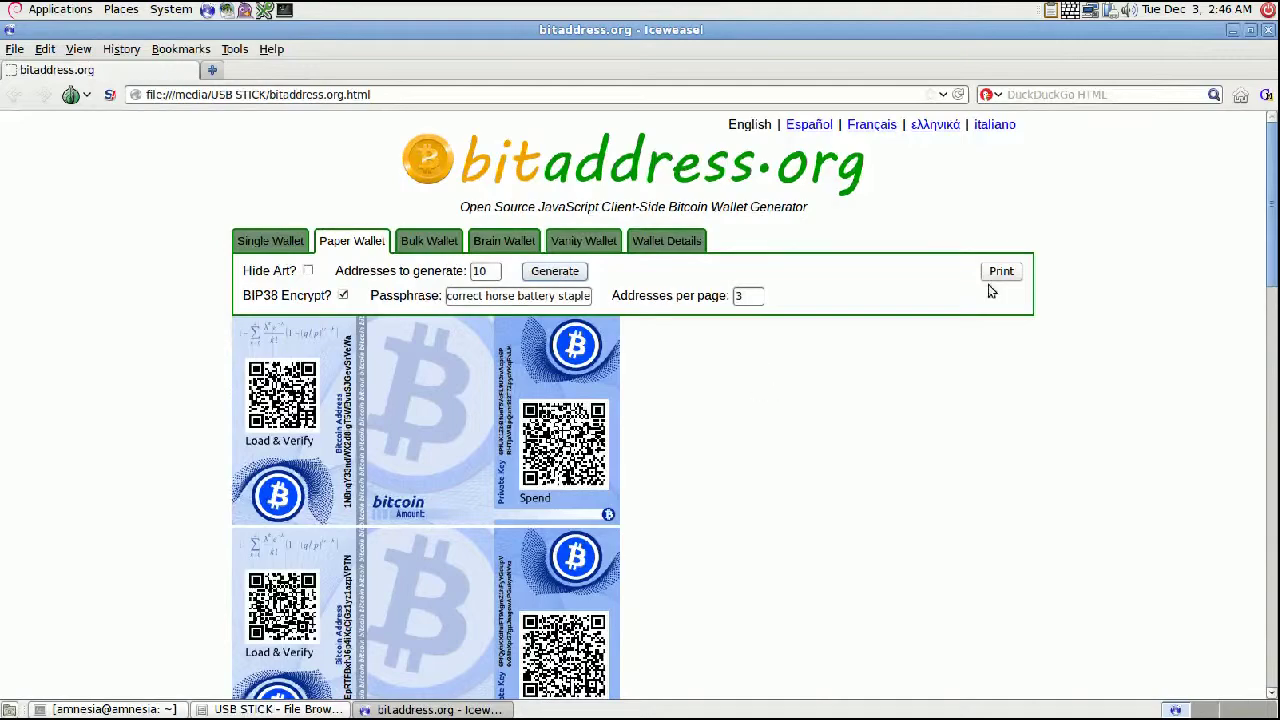
{"action": "left_click_drag", "start_coordinate": [1273, 180], "coordinate": [1273, 145]}
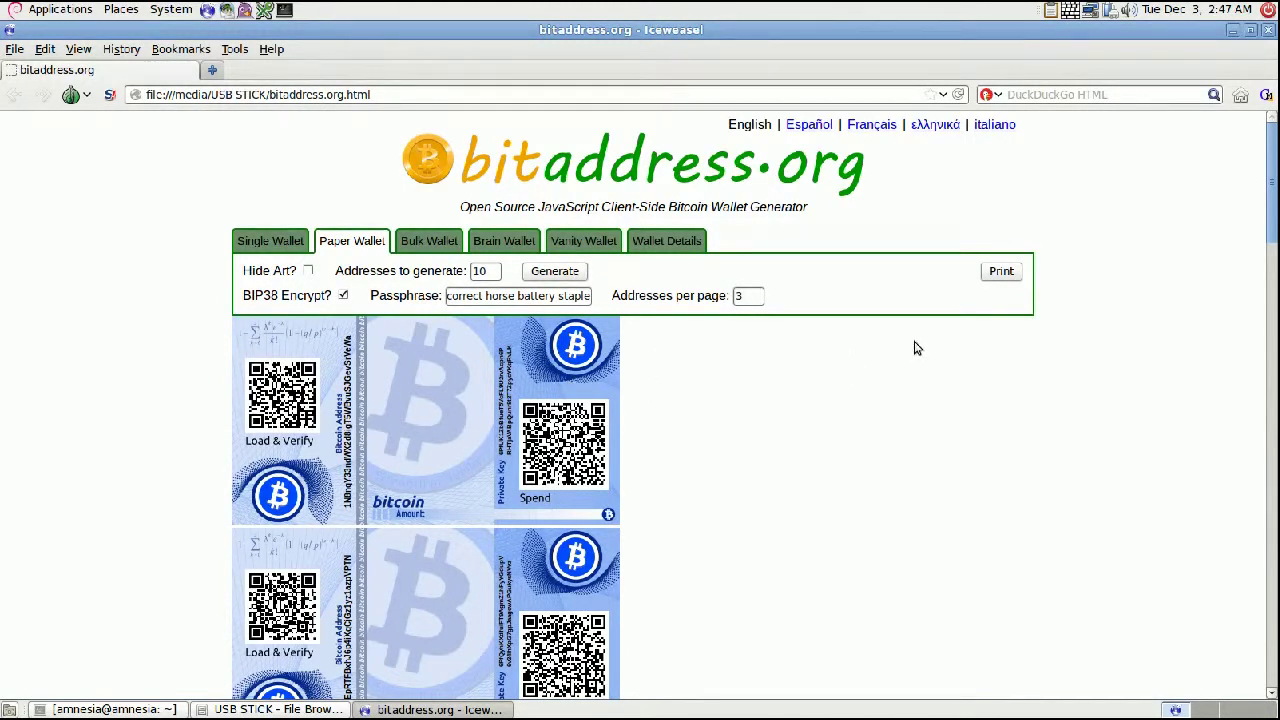
{"action": "left_click", "coordinate": [1008, 273]}
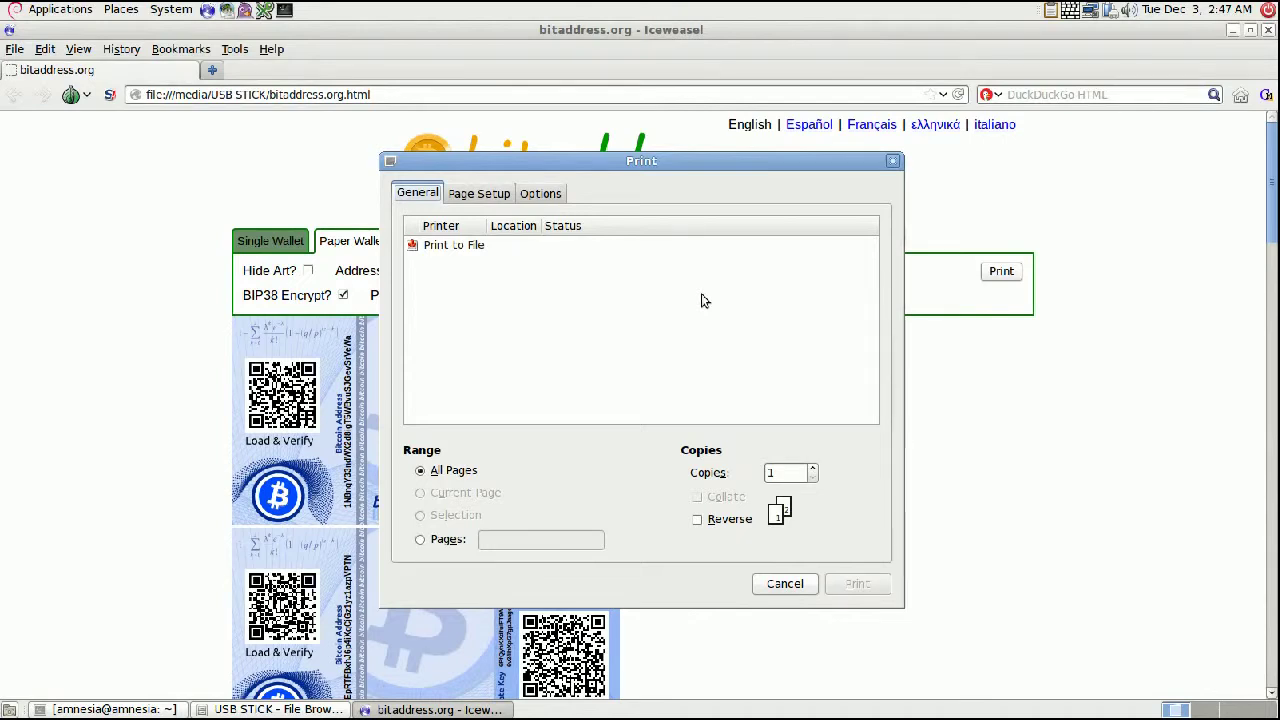
Print the wallets to file as paperwallets.pdf in the USB STICK folder
{"action": "left_click", "coordinate": [470, 248]}
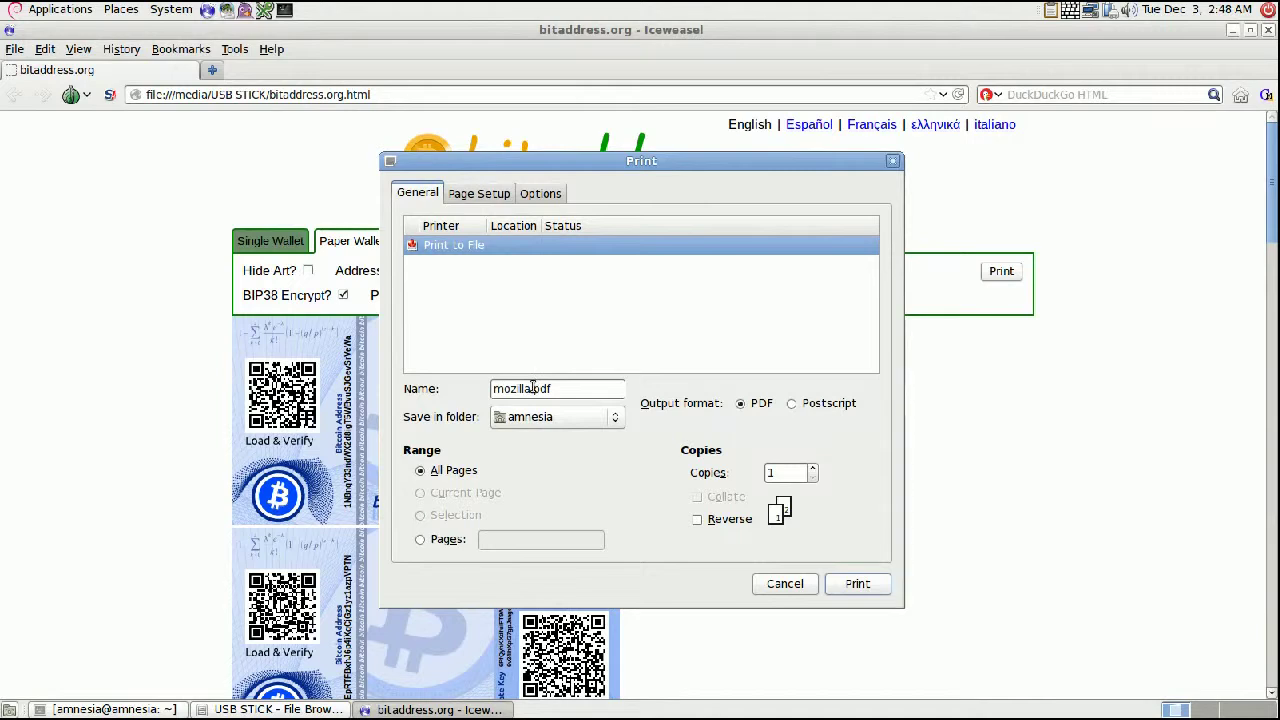
{"action": "left_click_drag", "start_coordinate": [531, 388], "coordinate": [460, 385]}
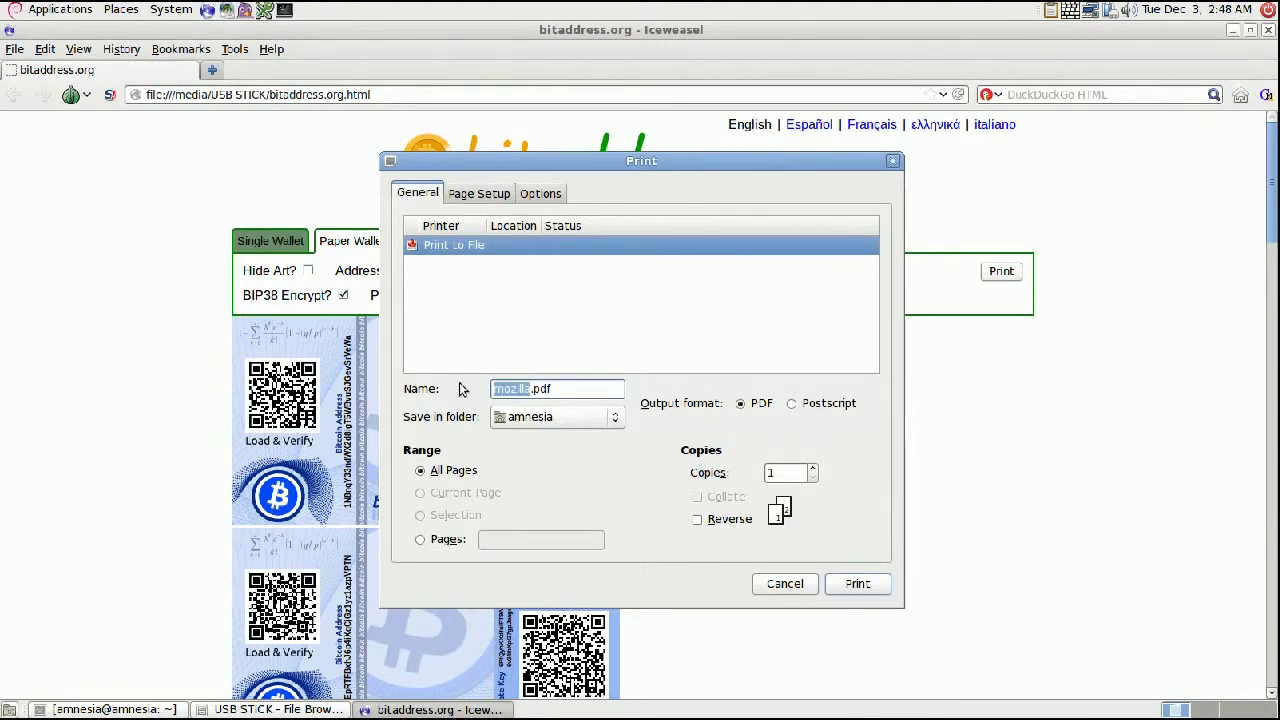
{"action": "type", "text": "paperwallets"}
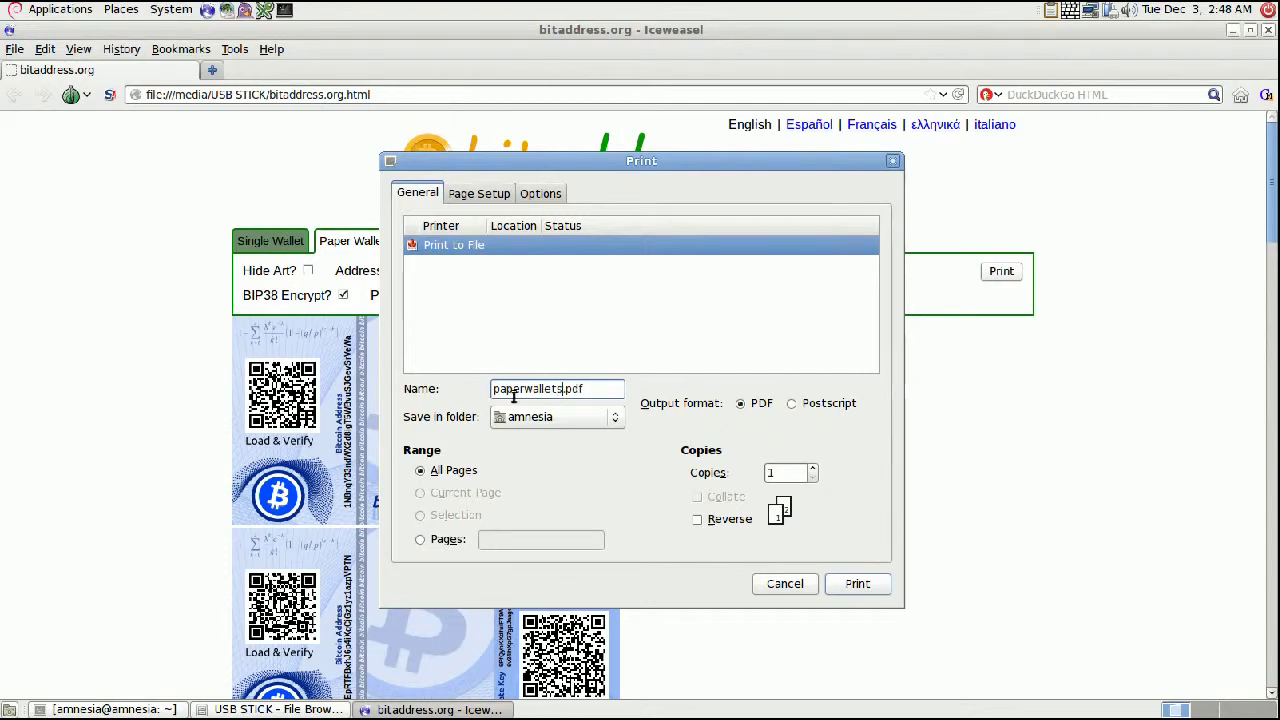
{"action": "left_click", "coordinate": [571, 418]}
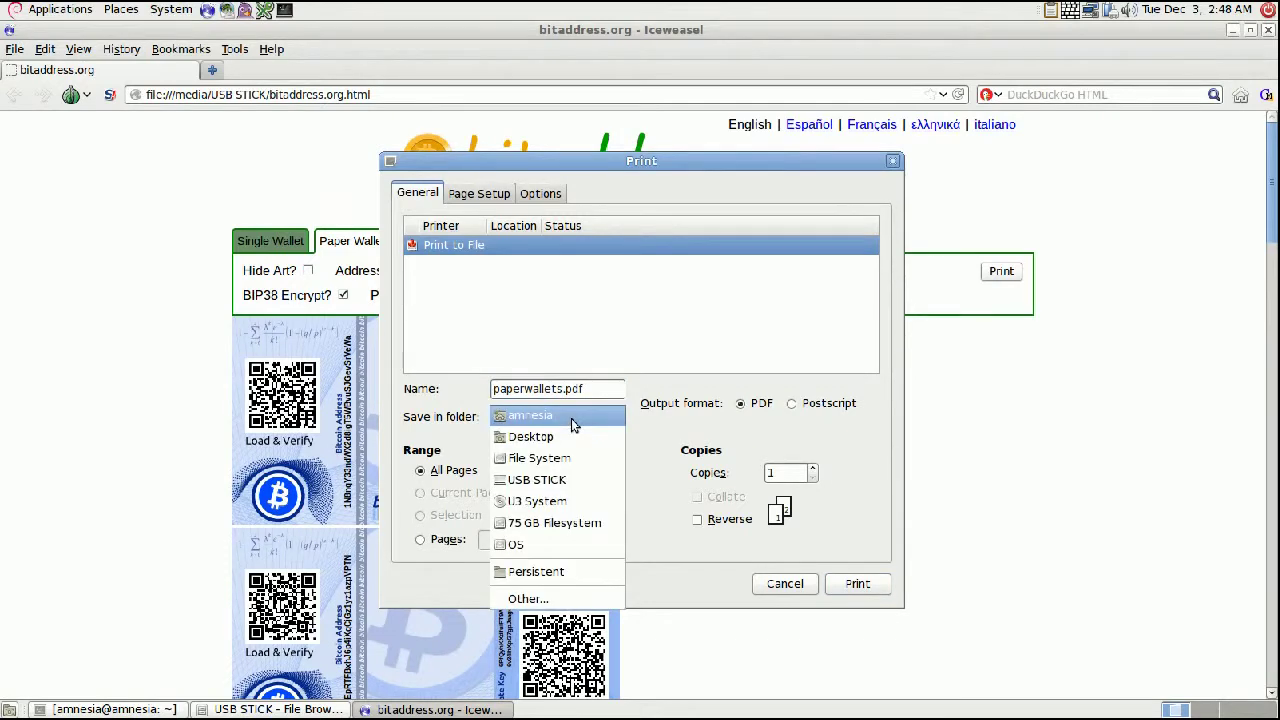
{"action": "left_click", "coordinate": [553, 481]}
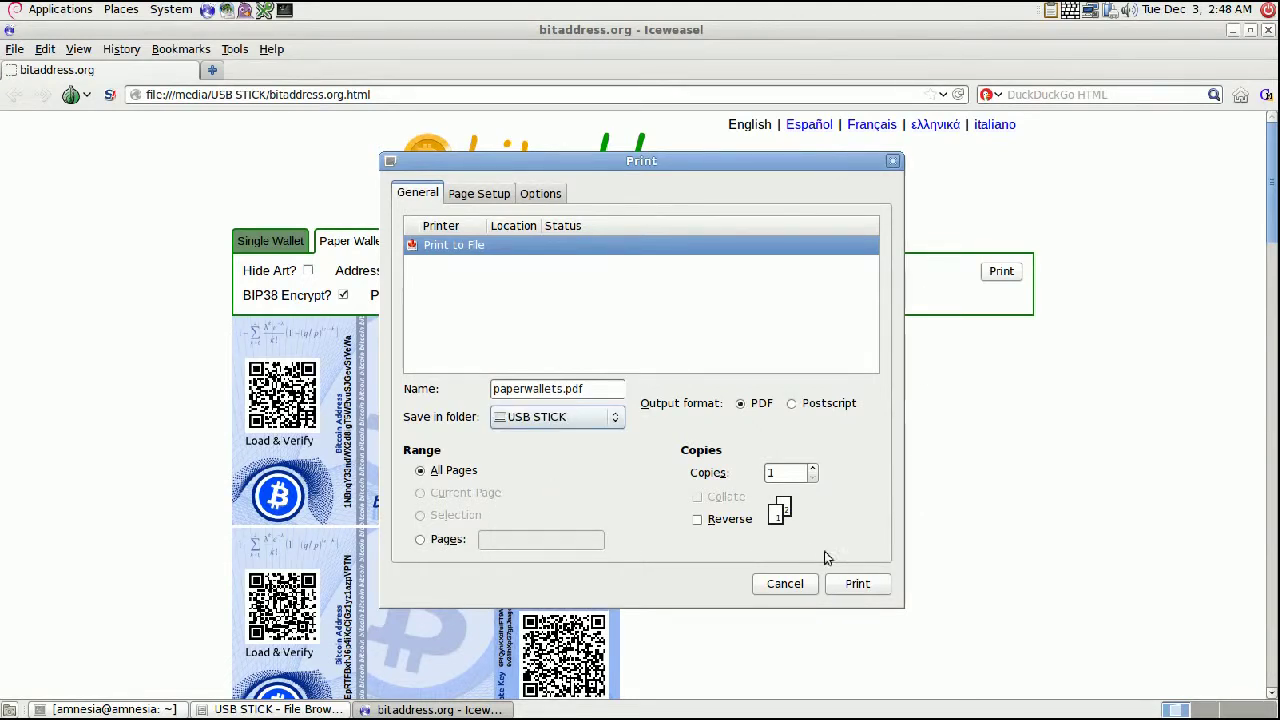
{"action": "left_click", "coordinate": [858, 583]}
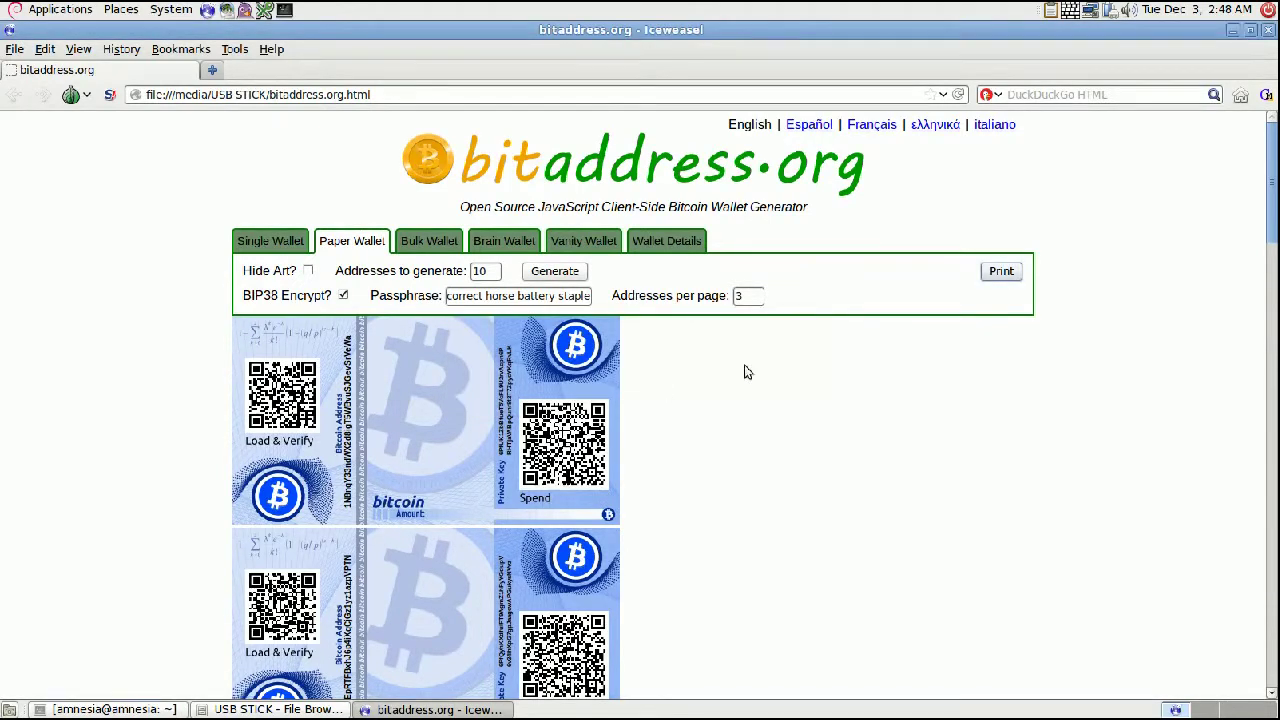
Close Iceweasel, preview and close paperwallets.pdf from the USB stick, then bring up the reboot menu
{"action": "left_click", "coordinate": [1268, 30]}
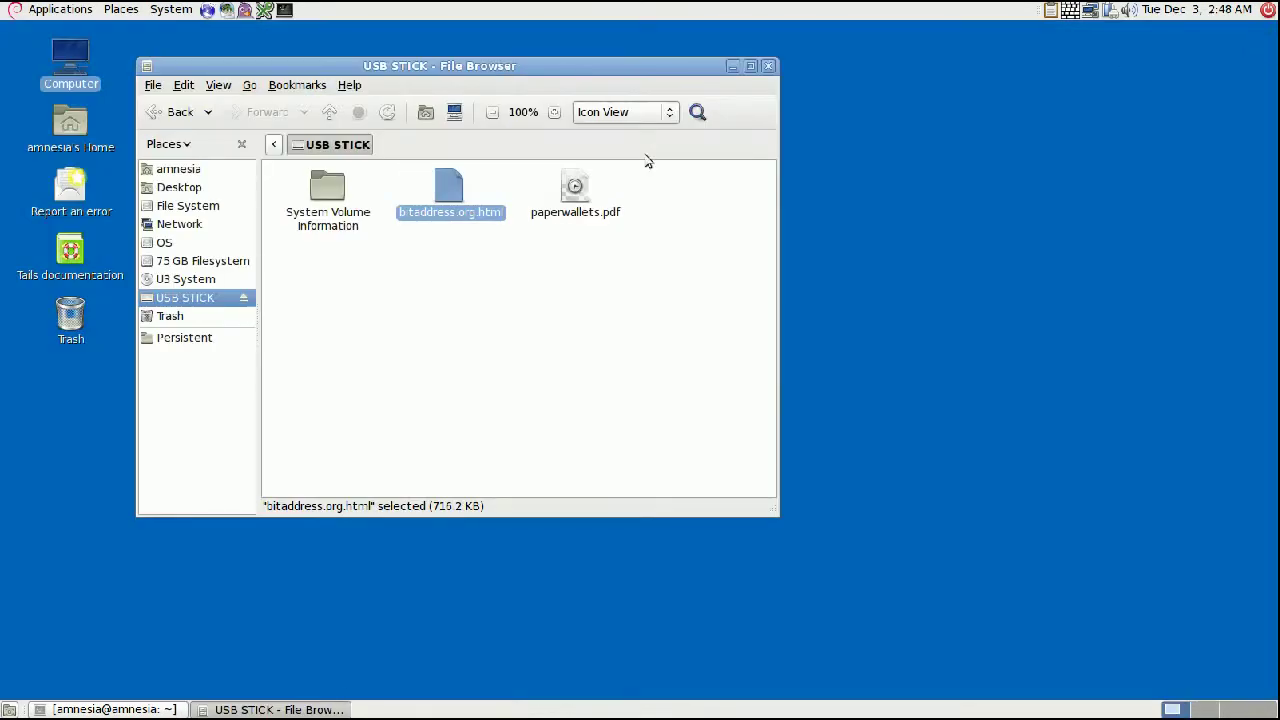
{"action": "left_click", "coordinate": [584, 303]}
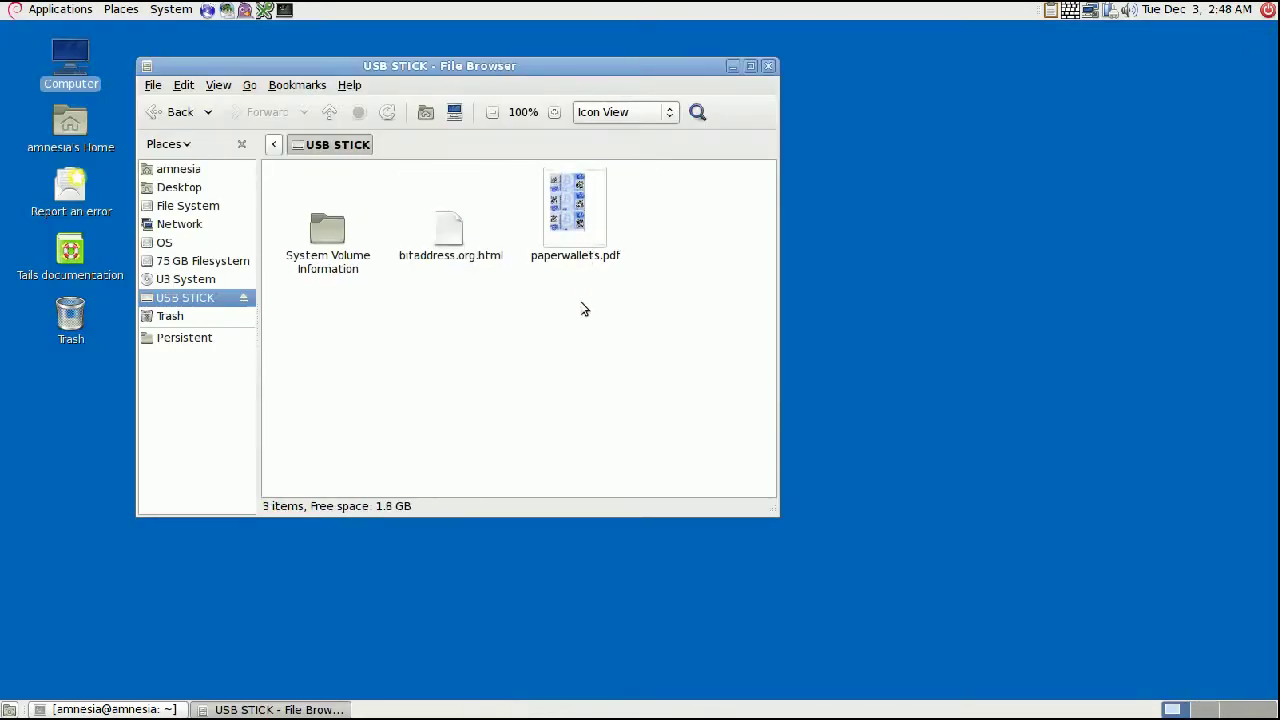
{"action": "left_click", "coordinate": [575, 220]}
{"action": "double_click", "coordinate": [575, 220]}
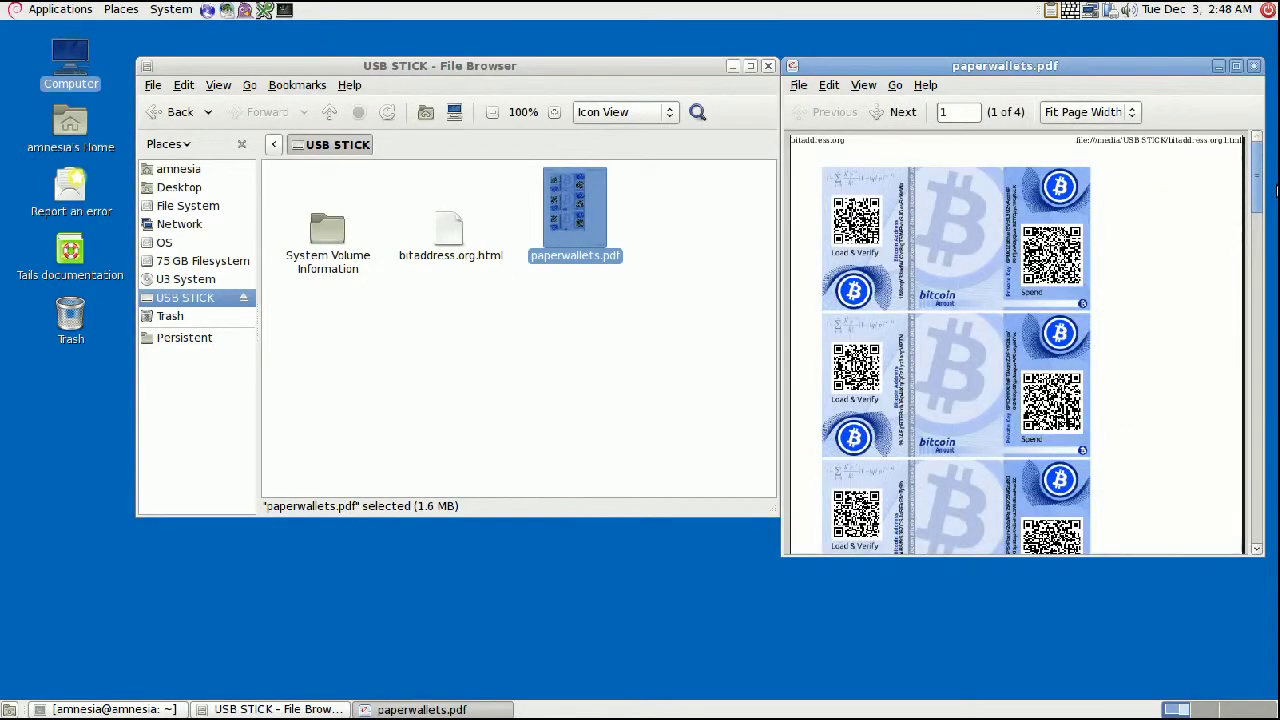
{"action": "mouse_move", "coordinate": [1262, 184]}
{"action": "left_mouse_down"}
{"action": "mouse_move", "coordinate": [1250, 292]}
{"action": "mouse_move", "coordinate": [1256, 172]}
{"action": "left_mouse_up"}
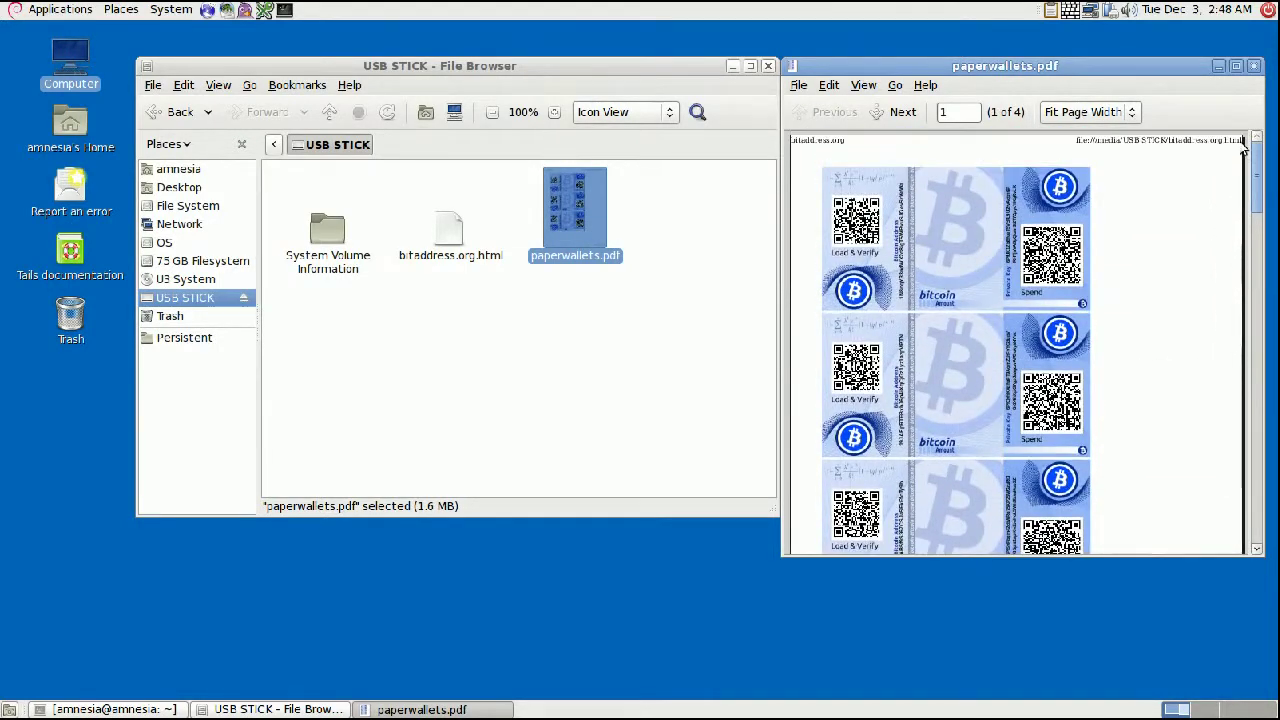
{"action": "left_click", "coordinate": [1256, 67]}
{"action": "left_click", "coordinate": [726, 245]}
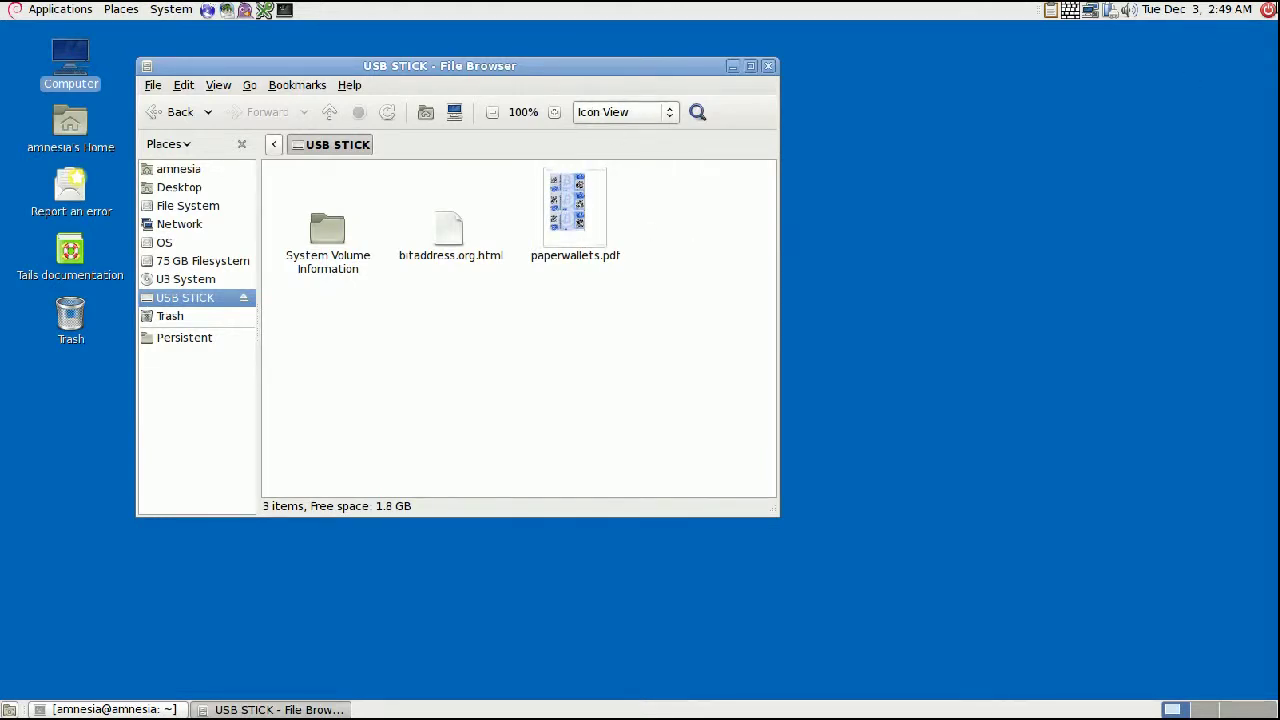
{"action": "left_click", "coordinate": [1268, 10]}
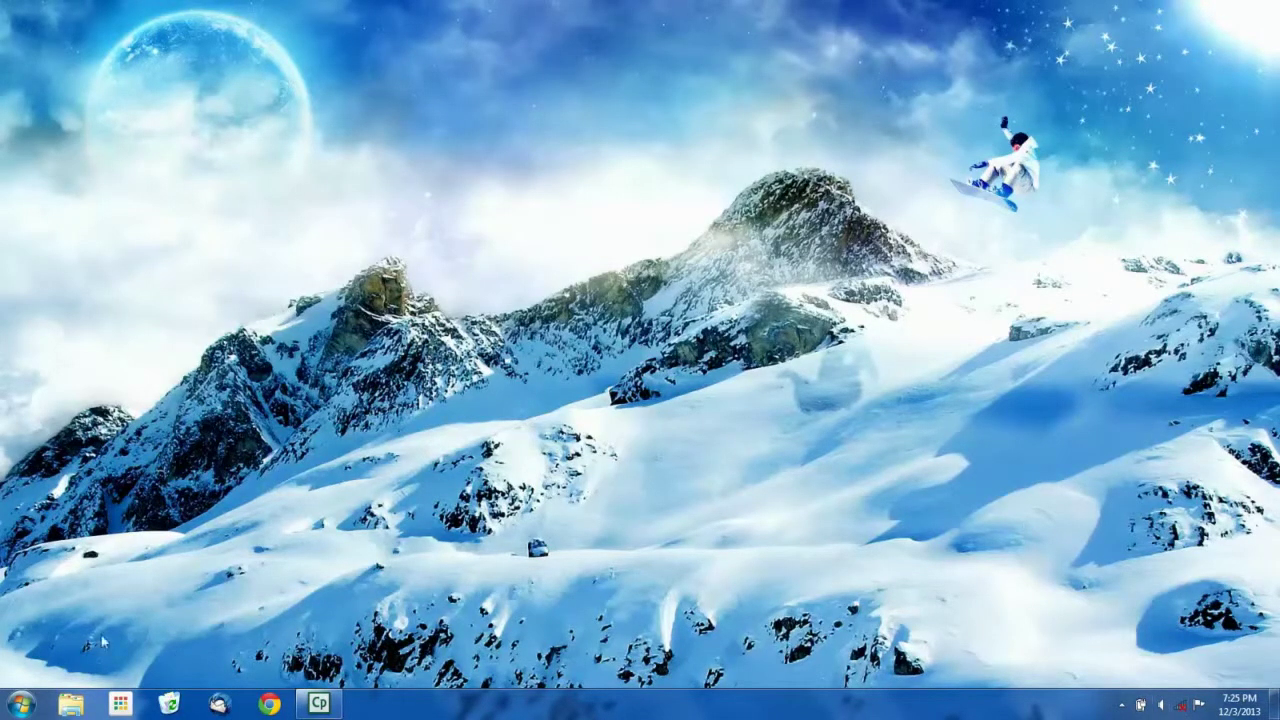
Open paperwallets from the USB STICK (G:) drive in Adobe Reader via Windows Explorer
{"action": "left_click", "coordinate": [70, 705]}
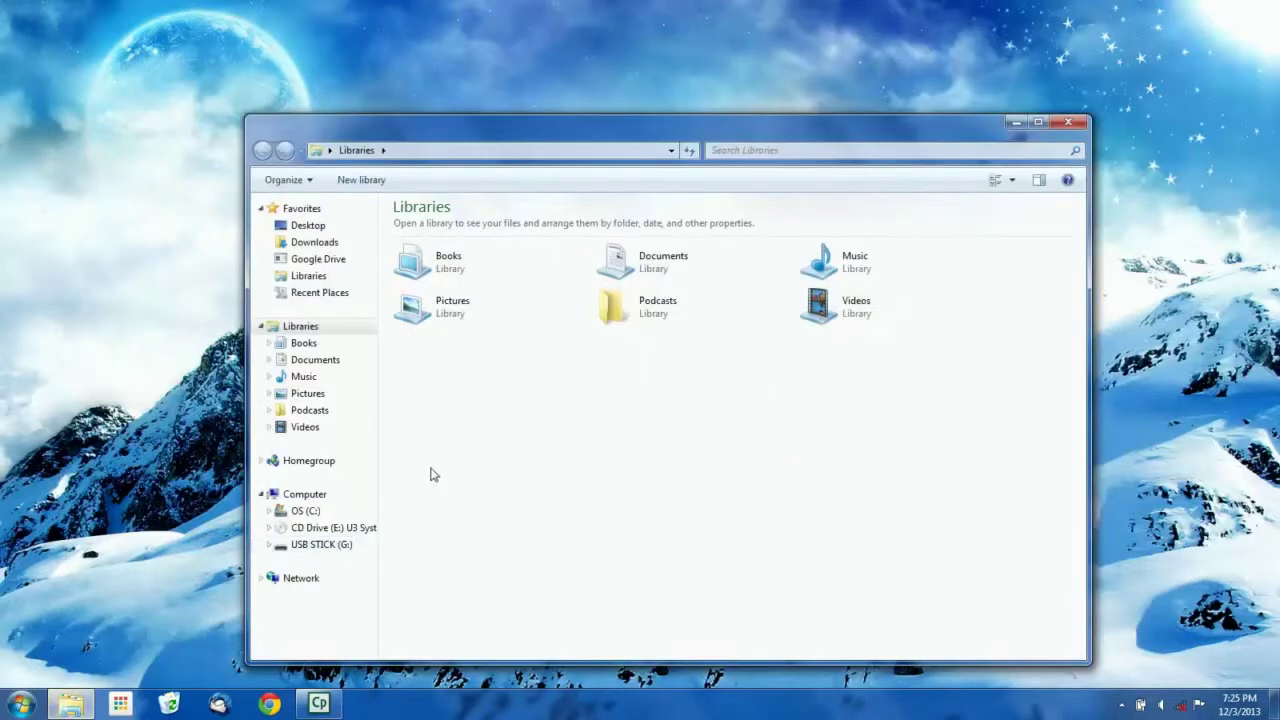
{"action": "left_click", "coordinate": [326, 546]}
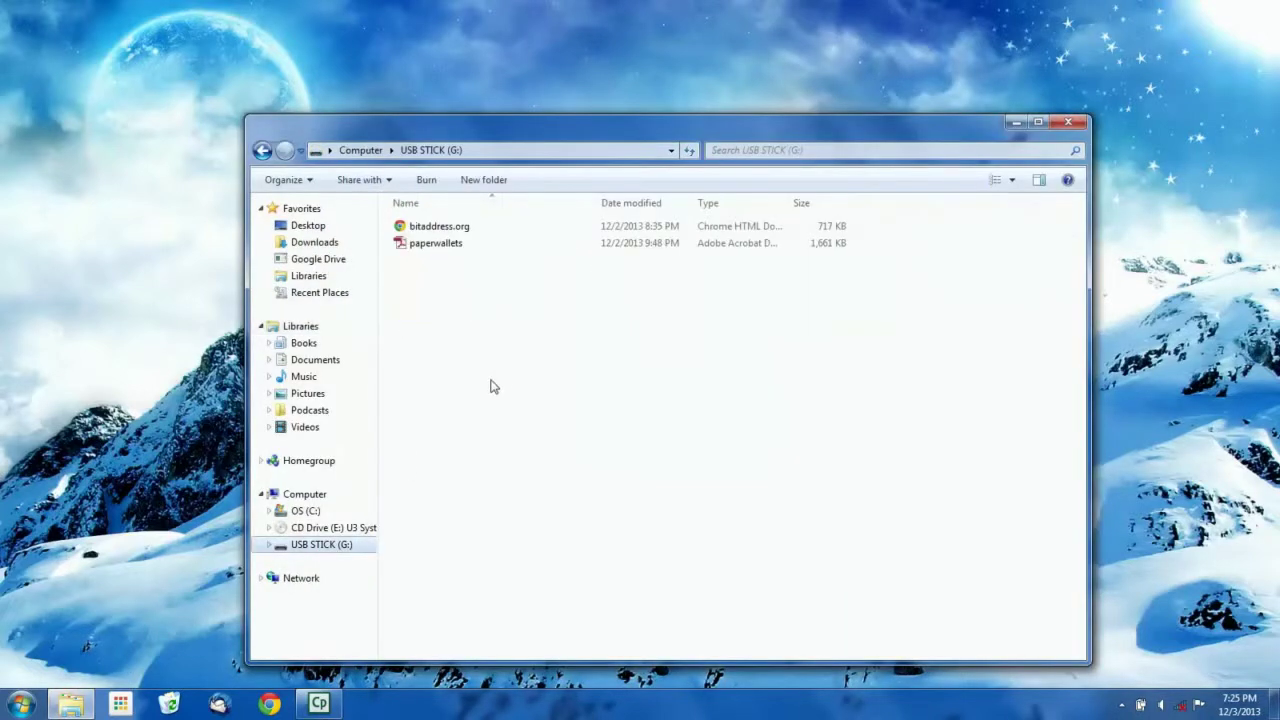
{"action": "left_click", "coordinate": [455, 244]}
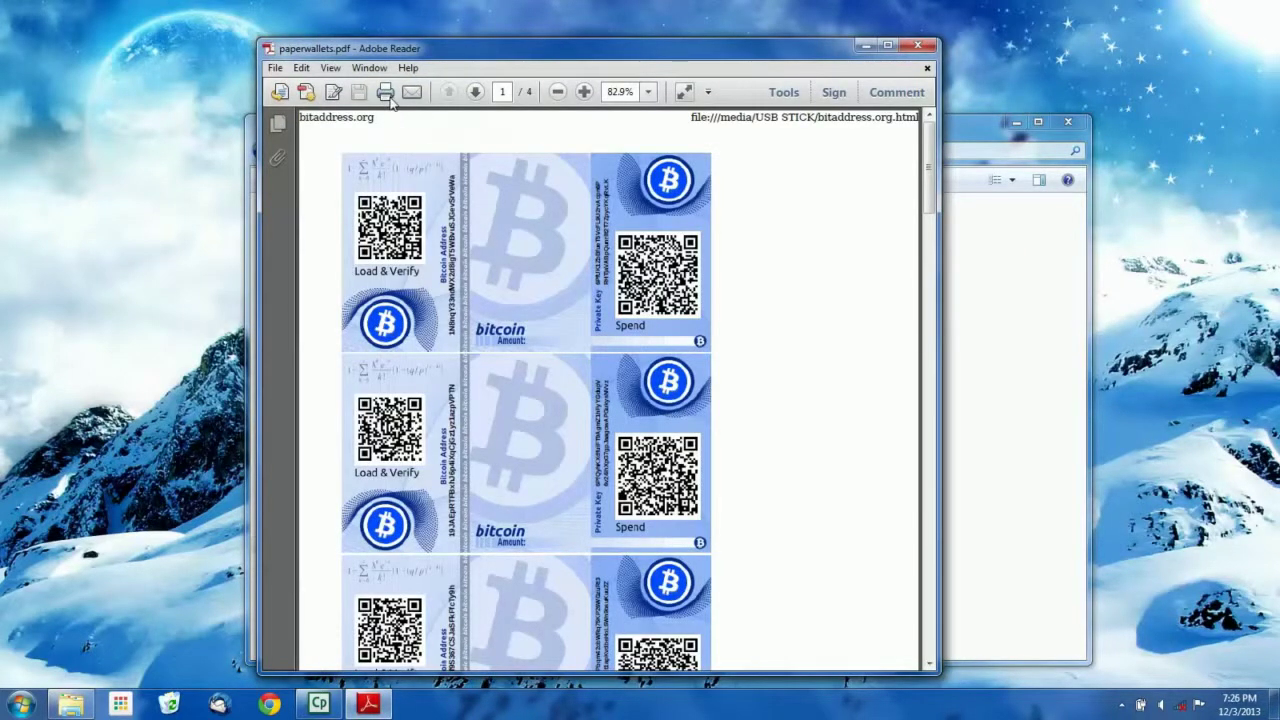
{"action": "key", "text": "ctrl+p"}
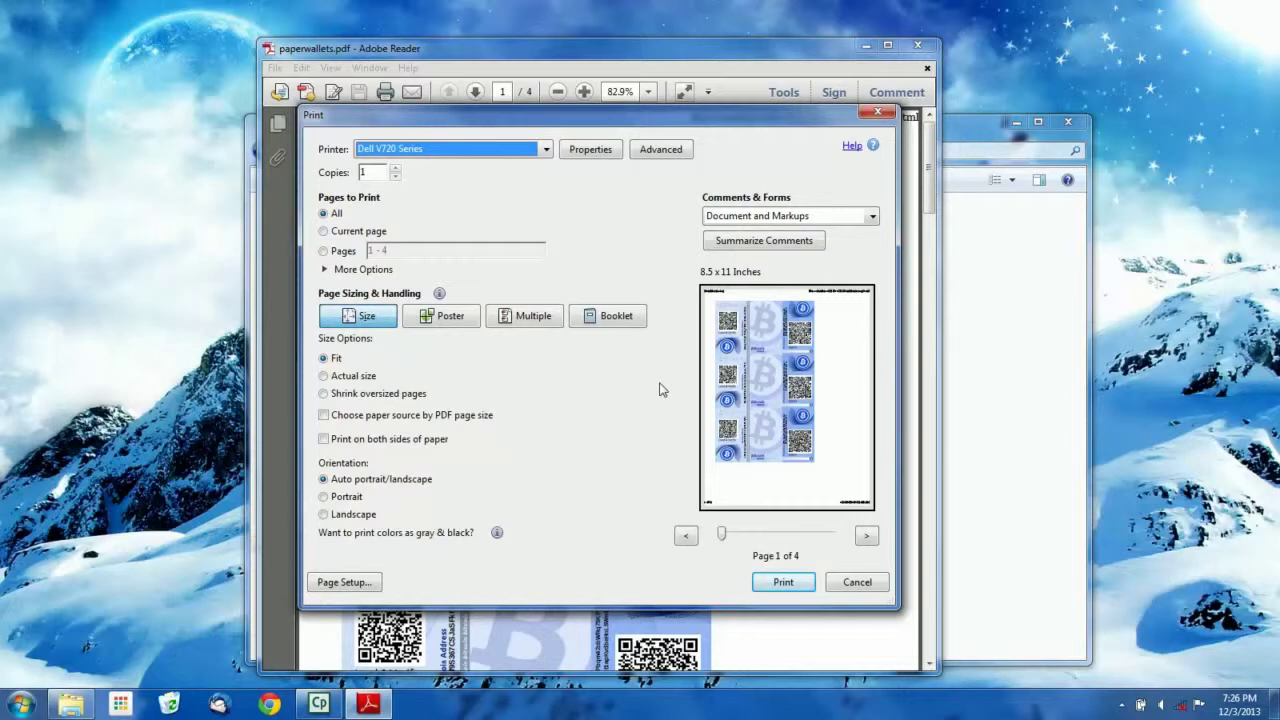
{"action": "mouse_move", "coordinate": [1183, 707]}
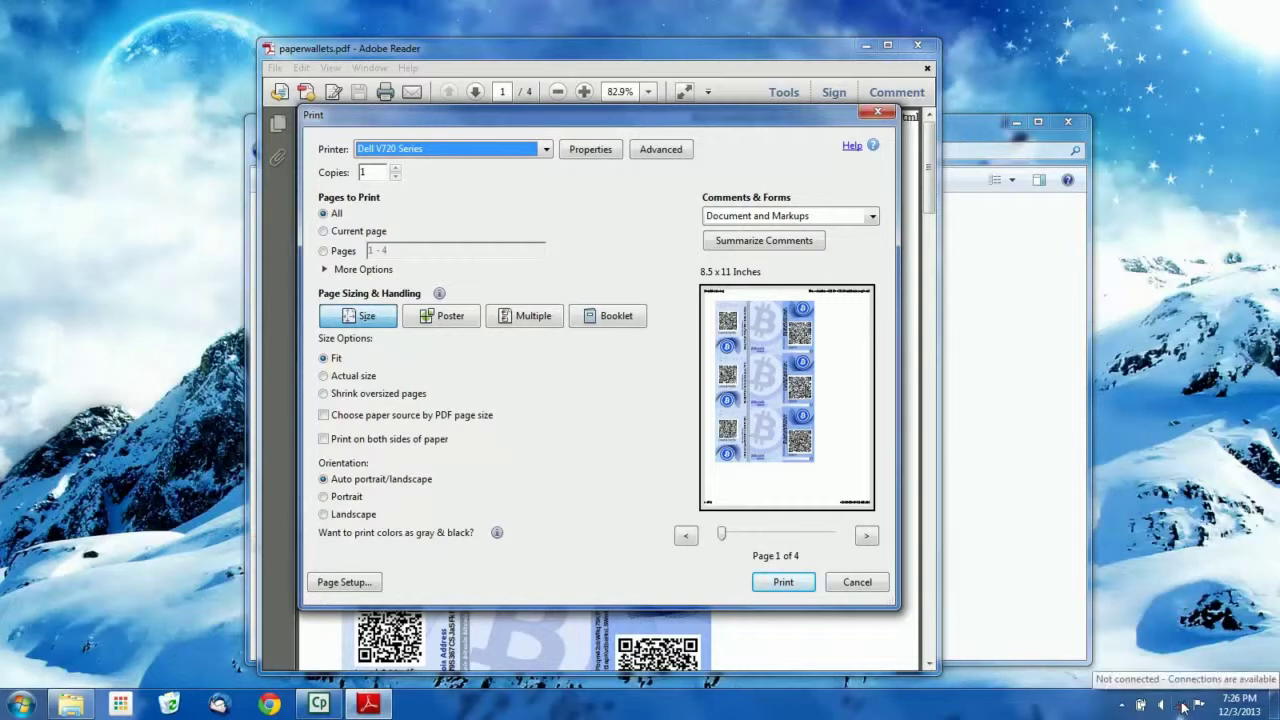
{"action": "left_click", "coordinate": [862, 587]}
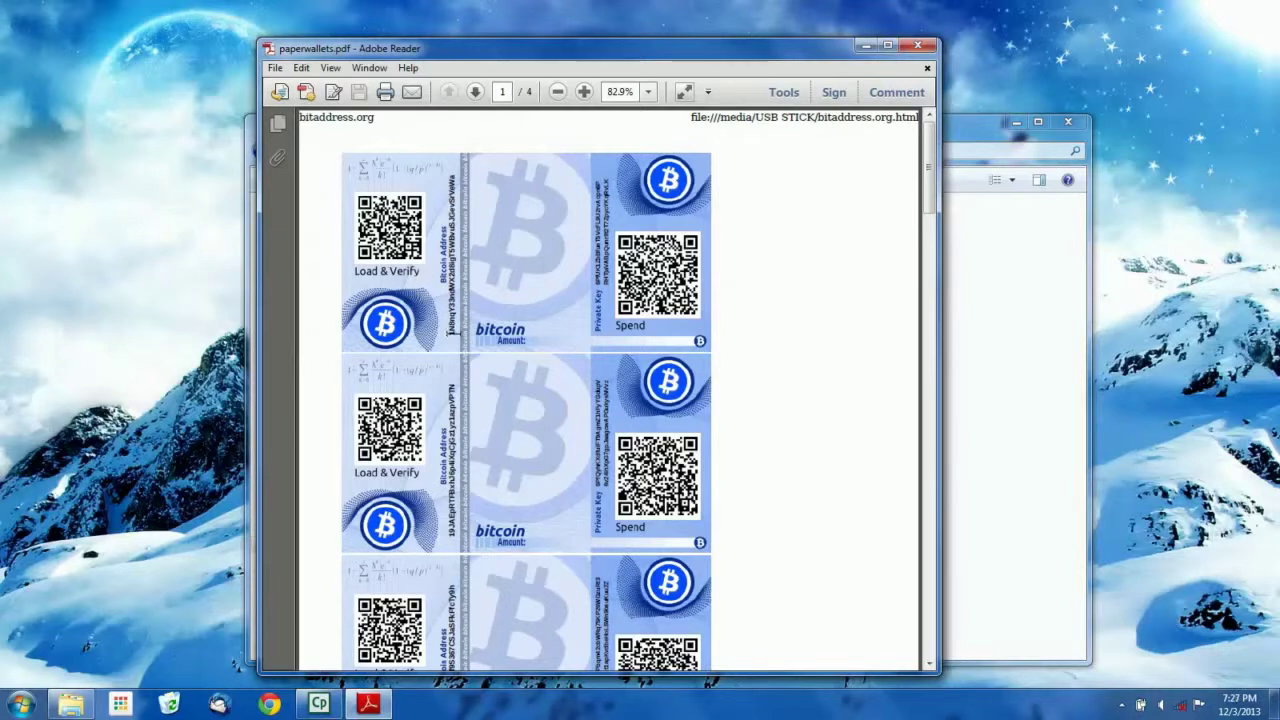
{"action": "left_click_drag", "start_coordinate": [455, 336], "coordinate": [453, 183]}
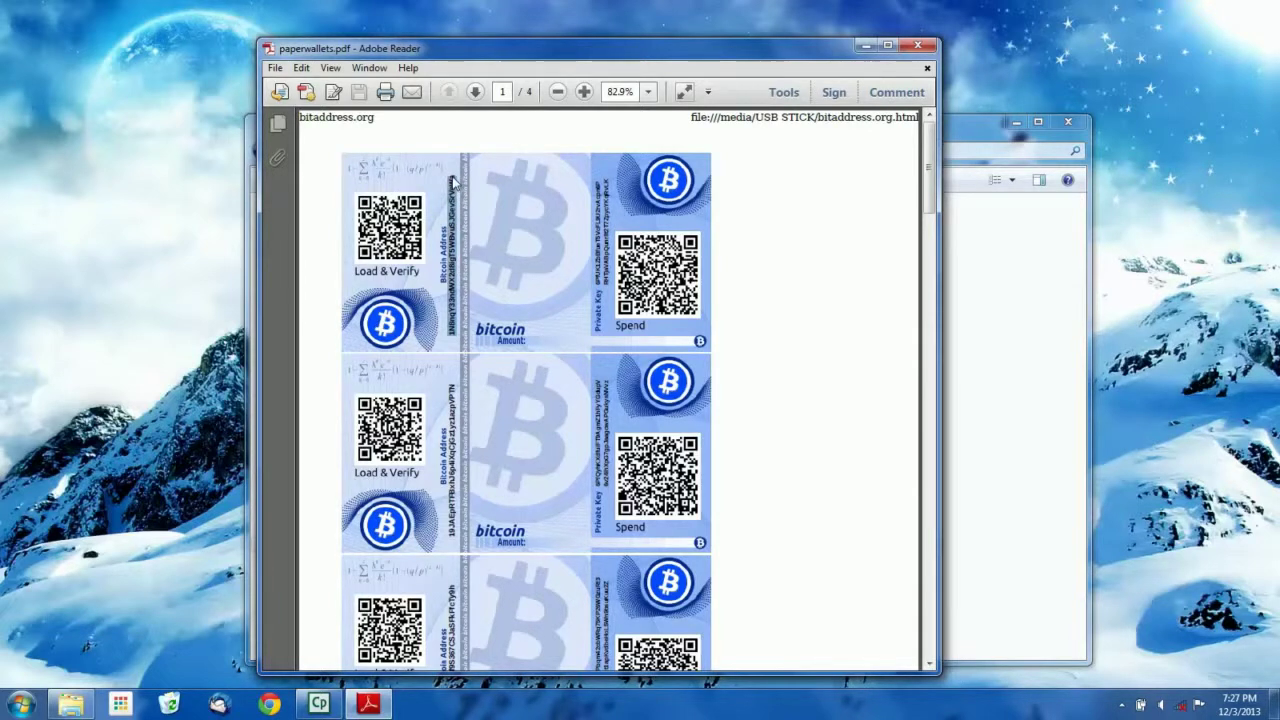
Copy the first wallet's Bitcoin address, dismiss the untagged-document prompt, and close Adobe Reader
{"action": "key", "text": "ctrl+c"}
{"action": "left_click", "coordinate": [812, 498]}
{"action": "left_click", "coordinate": [441, 218]}
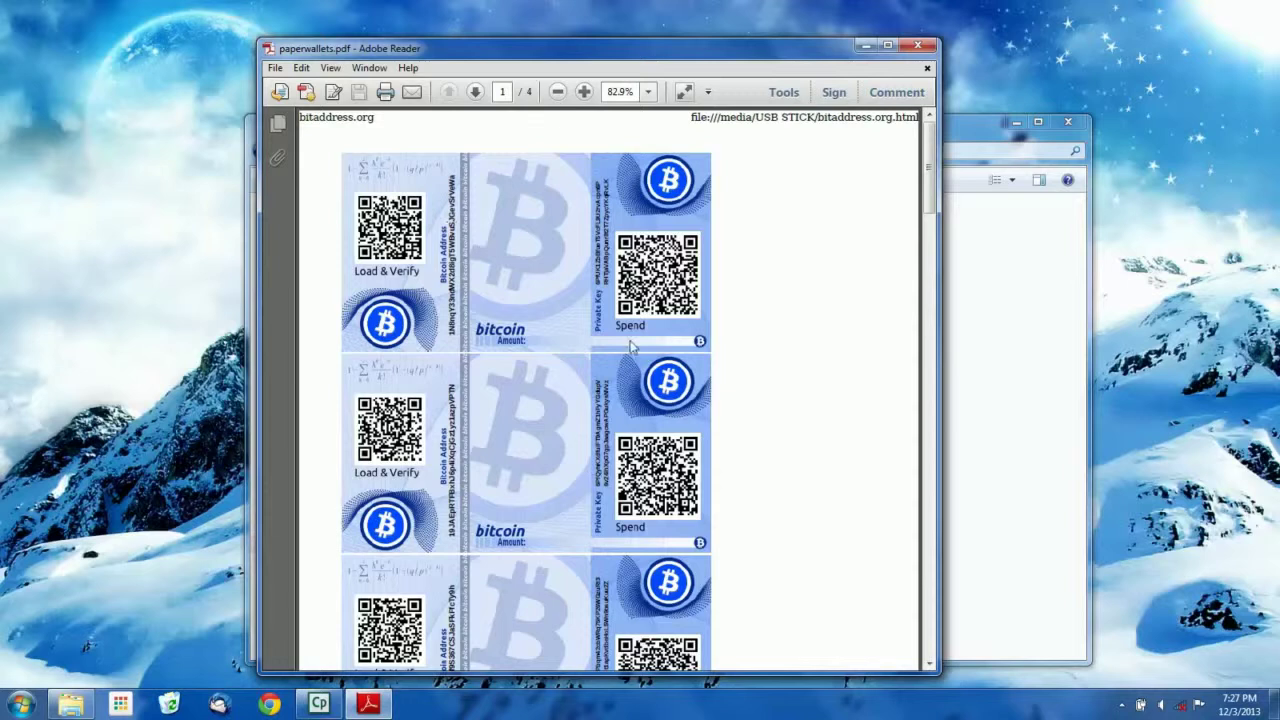
{"action": "left_click", "coordinate": [918, 46]}
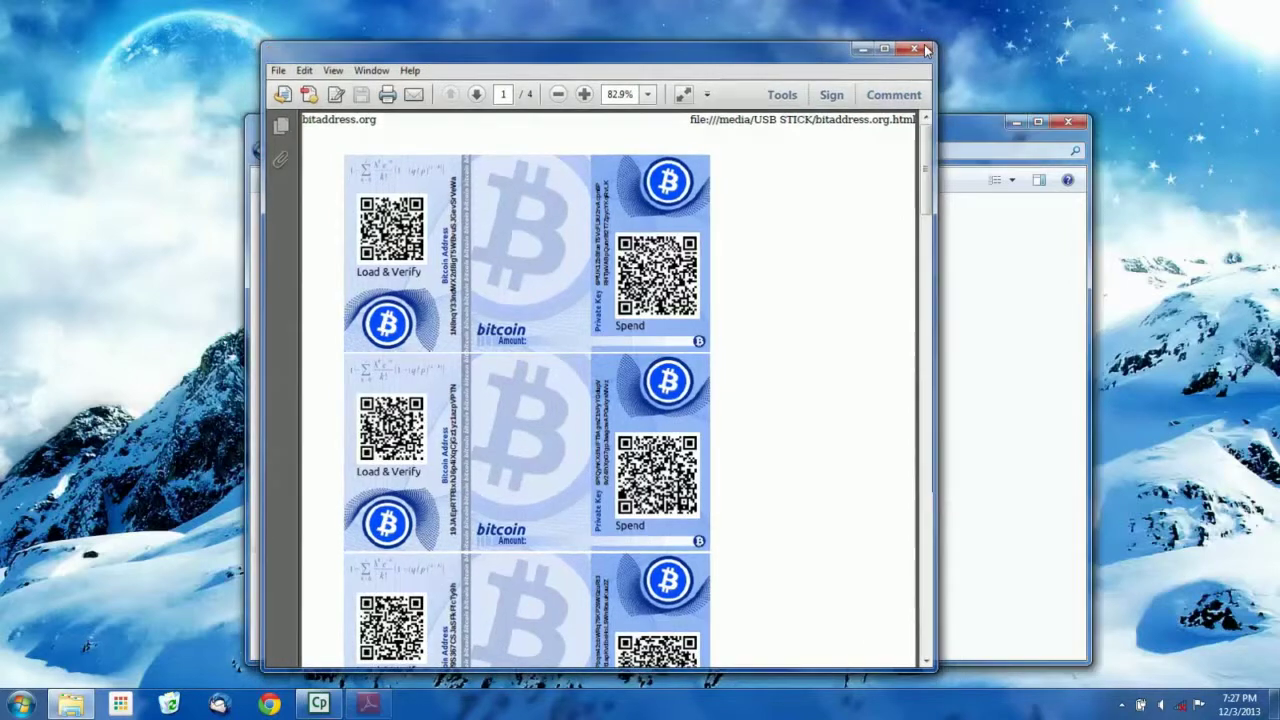
{"action": "left_click", "coordinate": [462, 257]}
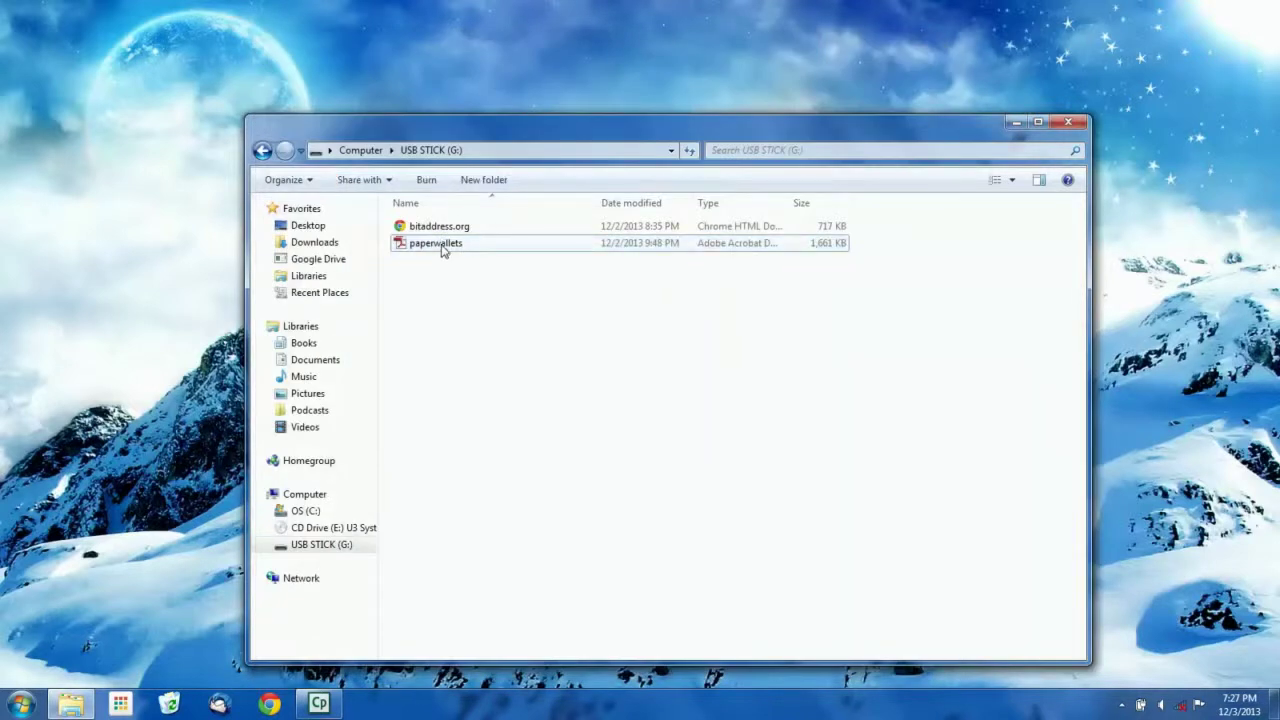
Open paperwallets from USB STICK (G:) in Adobe Reader, then close it
{"action": "left_click", "coordinate": [443, 251]}
{"action": "left_click", "coordinate": [436, 425]}
{"action": "double_click", "coordinate": [443, 245]}
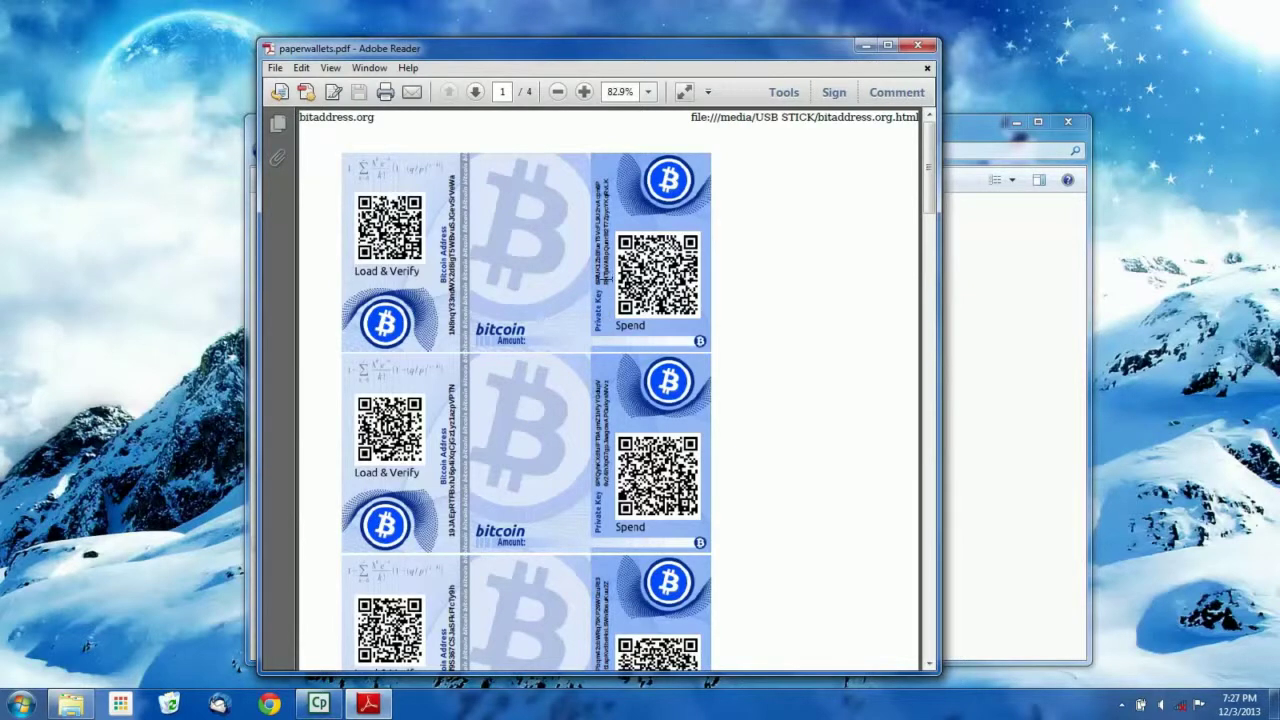
{"action": "left_click", "coordinate": [922, 46]}
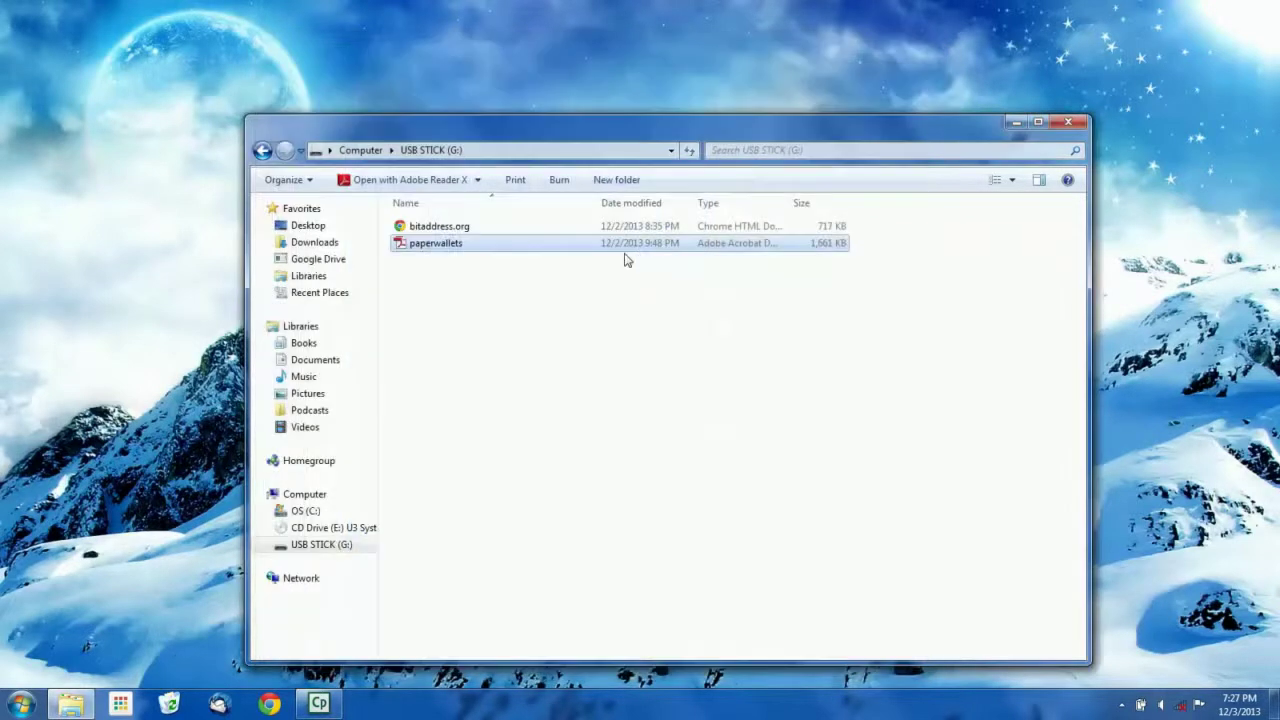
Reopen paperwallets in Adobe Reader a second time and close it again
{"action": "left_click", "coordinate": [436, 245]}
{"action": "left_click", "coordinate": [451, 314]}
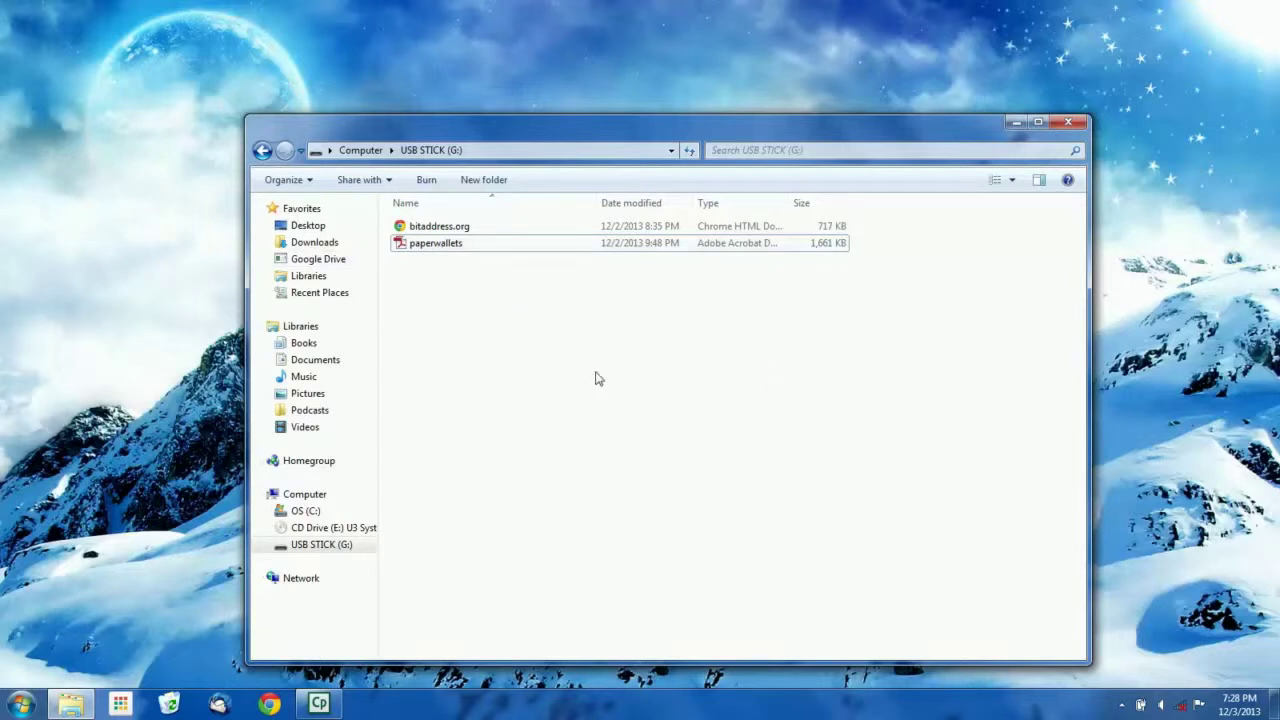
{"action": "left_click_drag", "start_coordinate": [430, 252], "coordinate": [655, 414]}
{"action": "left_click", "coordinate": [655, 414]}
{"action": "double_click", "coordinate": [432, 245]}
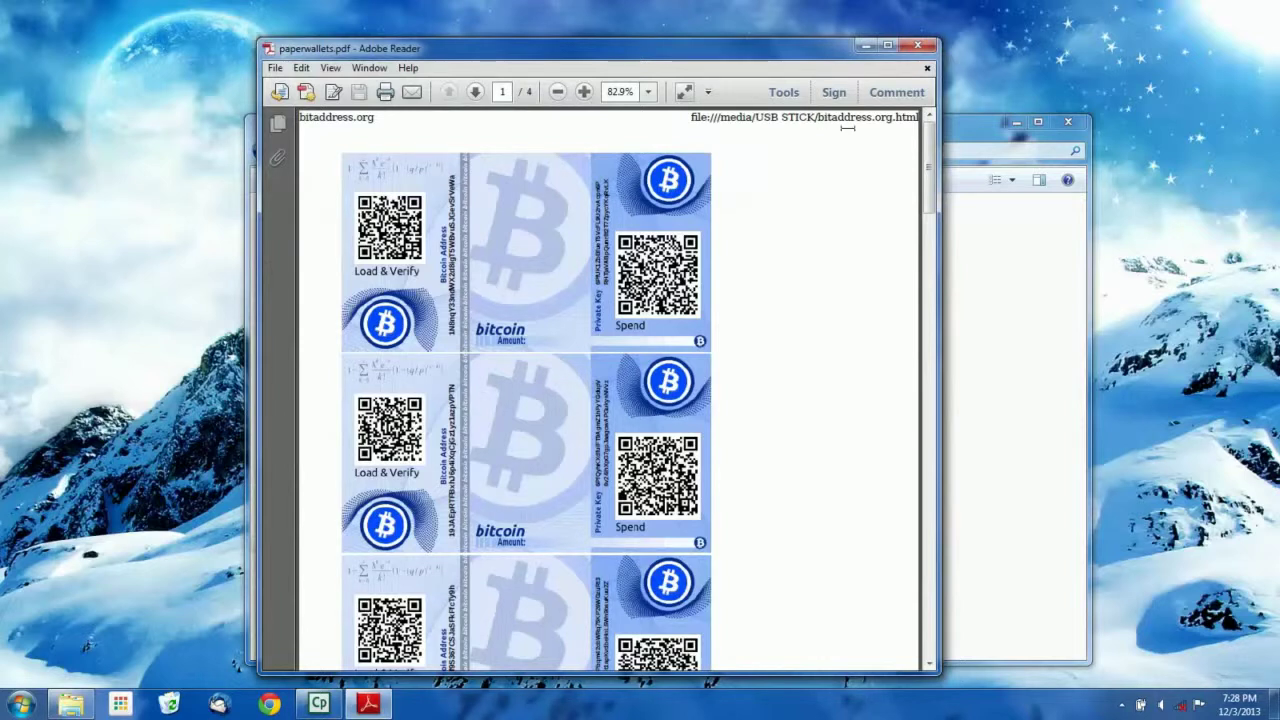
{"action": "left_click", "coordinate": [925, 45]}
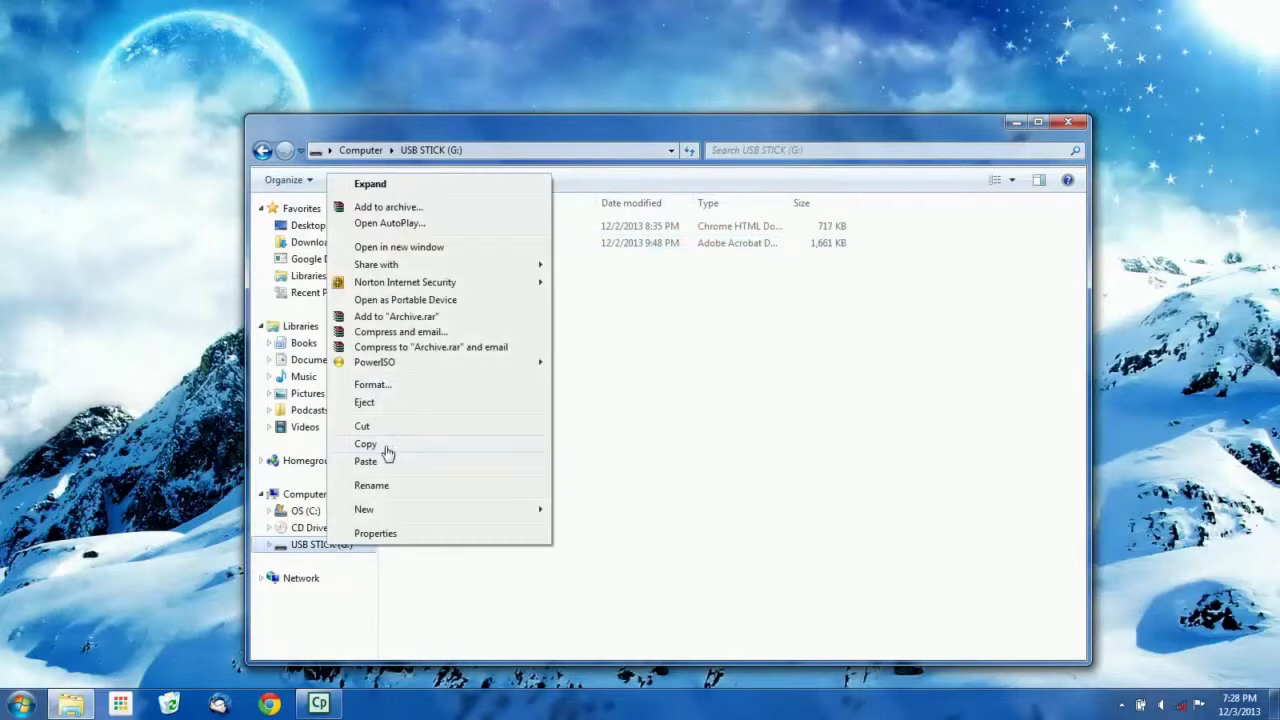
Eject the USB STICK (G:) drive from the Explorer navigation pane
{"action": "left_click", "coordinate": [372, 403]}
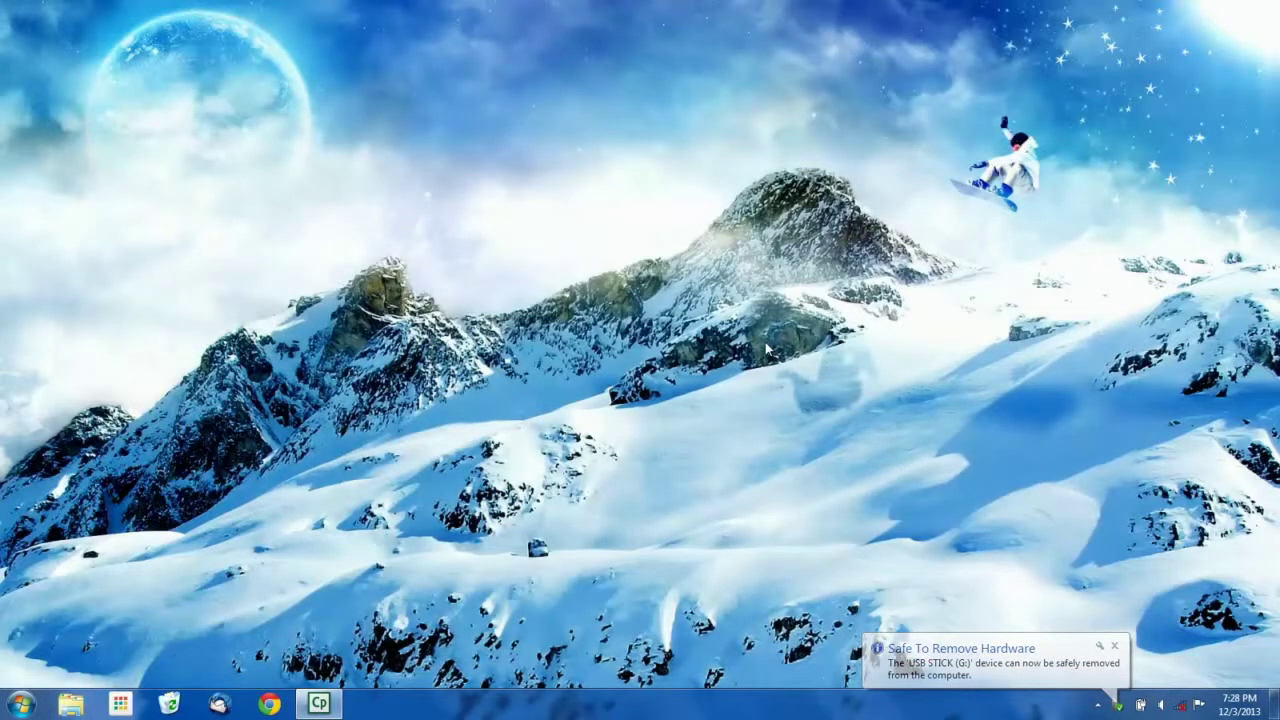
{"action": "left_click", "coordinate": [20, 705]}
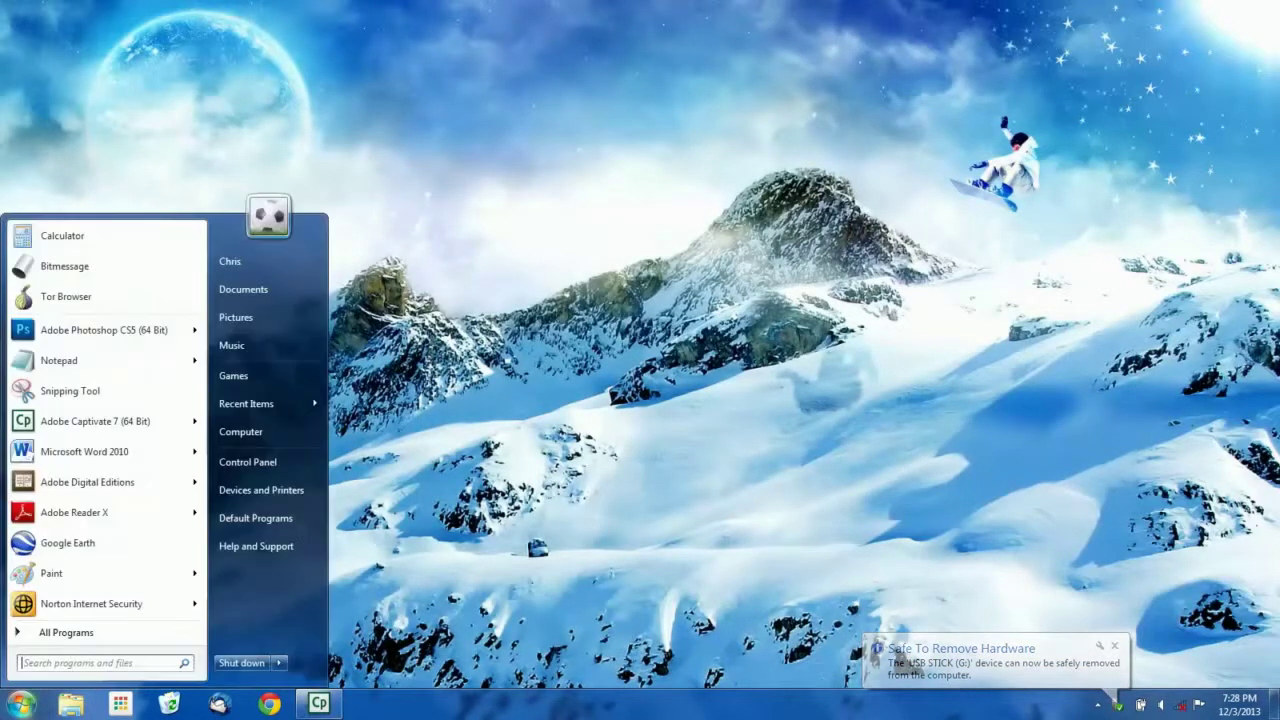
{"action": "left_click", "coordinate": [281, 663]}
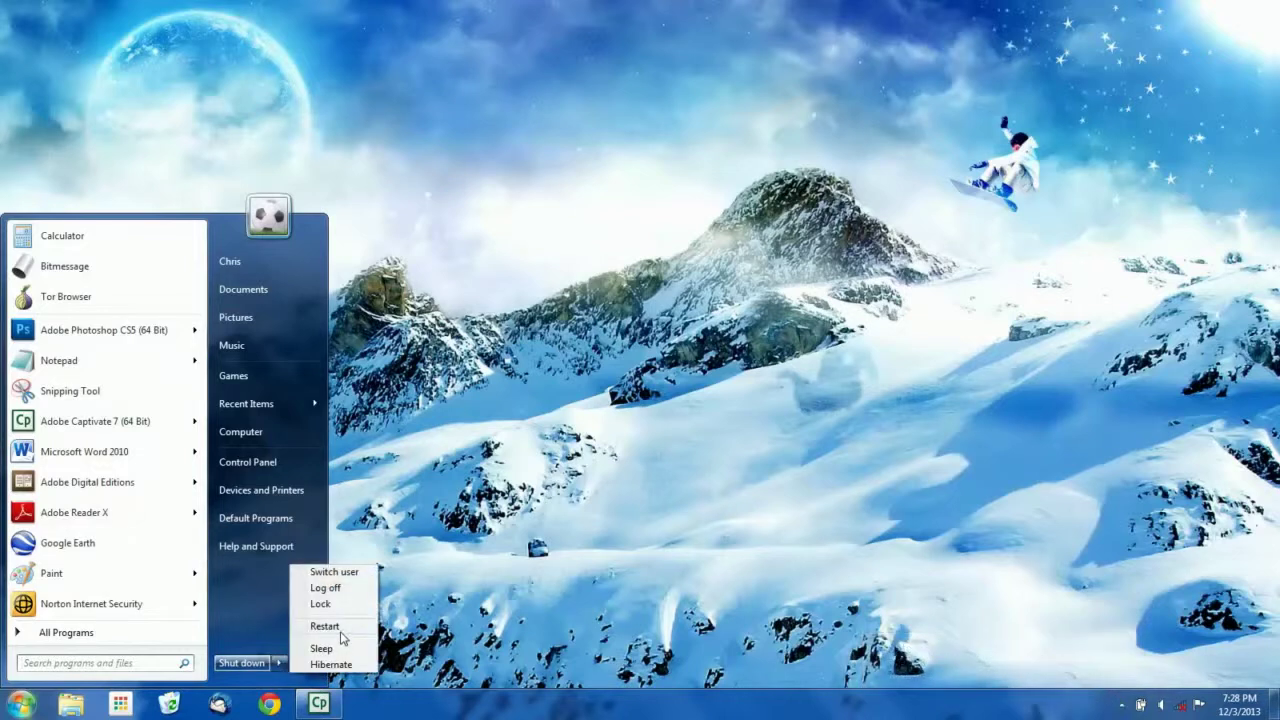
{"action": "left_click", "coordinate": [547, 500]}
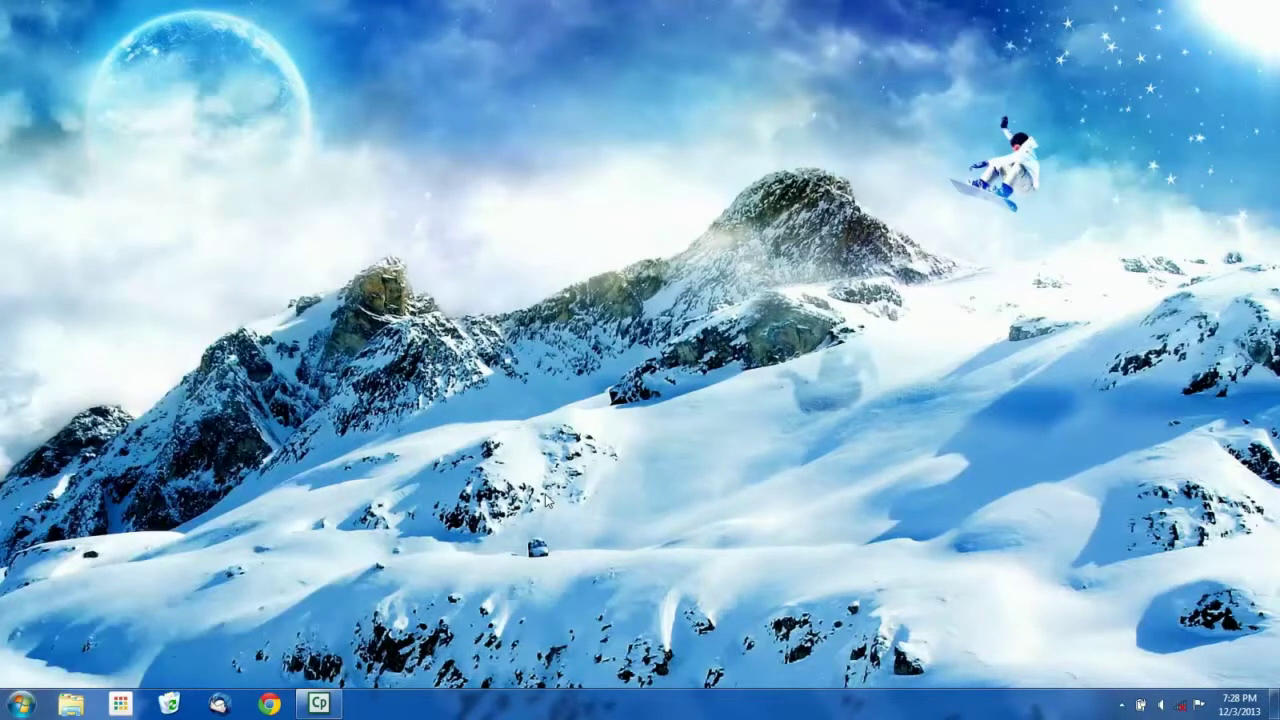